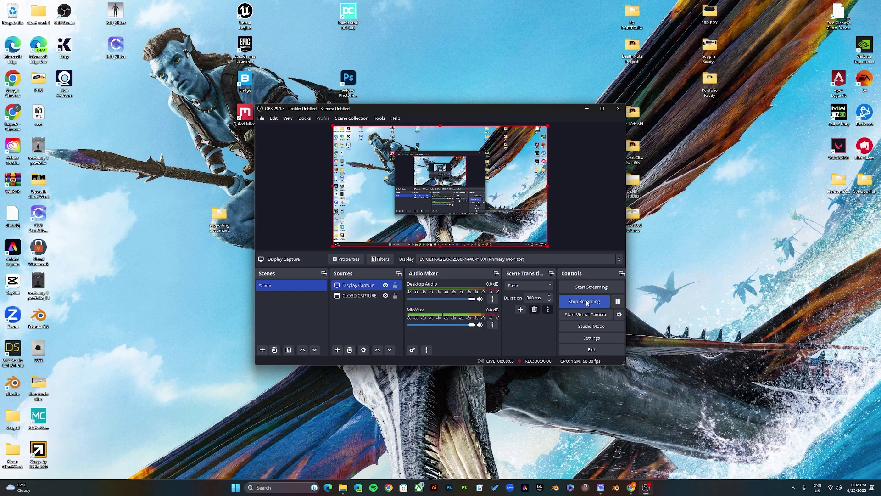
Switch to the CLO workspace and minimize the OBS recording window.
click(632, 477)
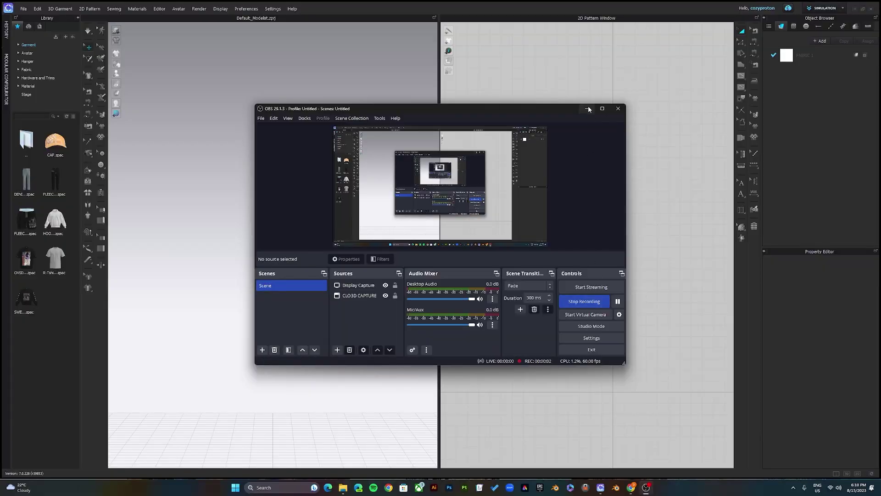
click(587, 109)
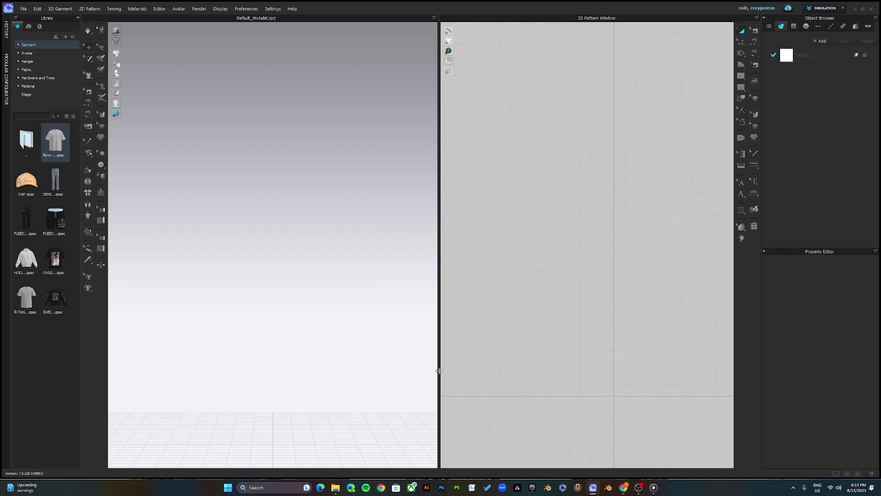
Locate the OT project file in the 3D Oversized T-Shirt Mockup folder in File Explorer.
click(335, 487)
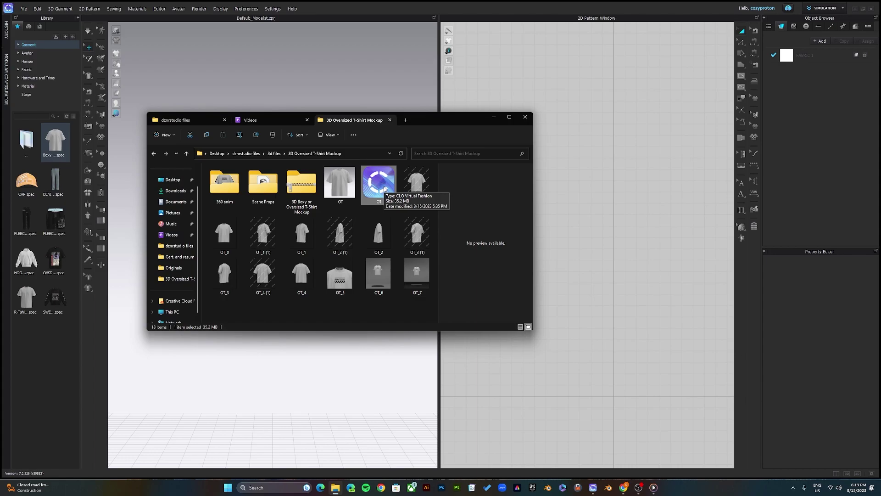
click(411, 189)
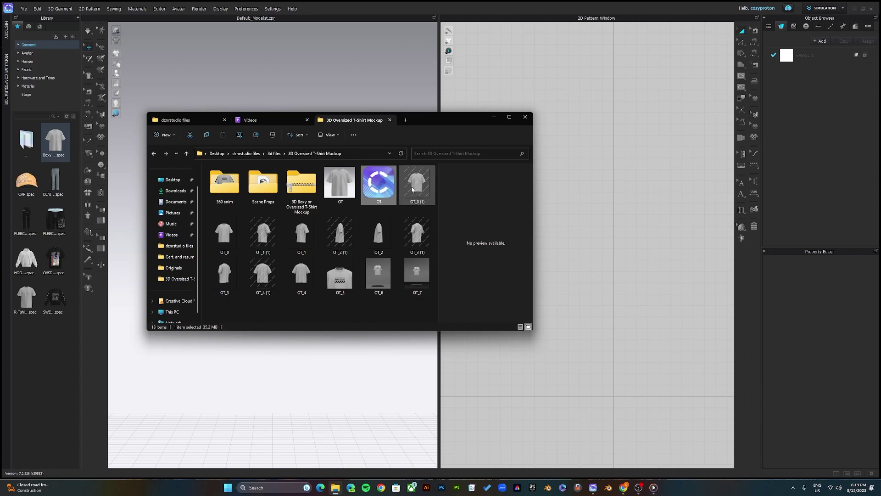
click(378, 188)
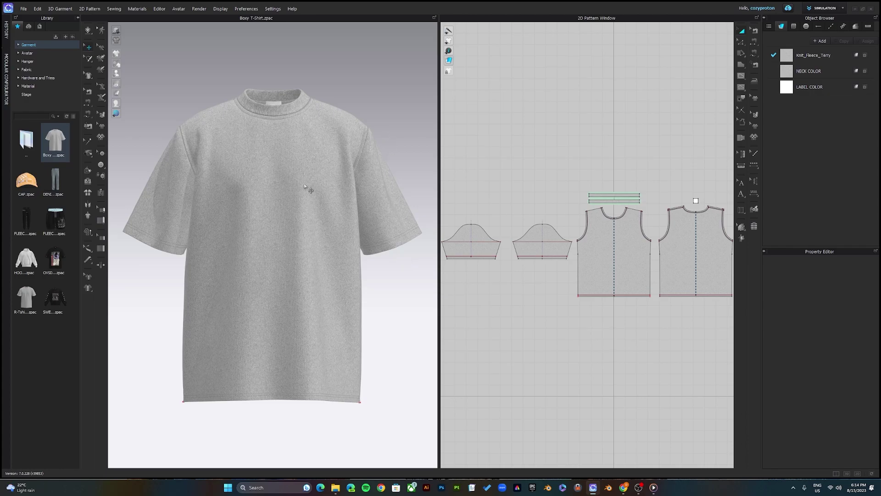
Examine the front of the boxy T-shirt in the 3D window, both close up and from a distance.
scroll(293, 193, up, 3)
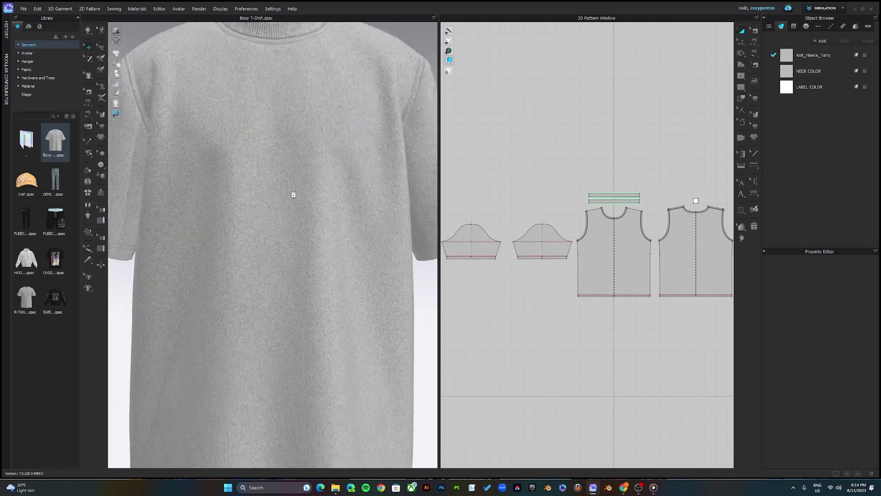
scroll(294, 193, down, 5)
scroll(293, 193, up, 4)
scroll(293, 193, down, 2)
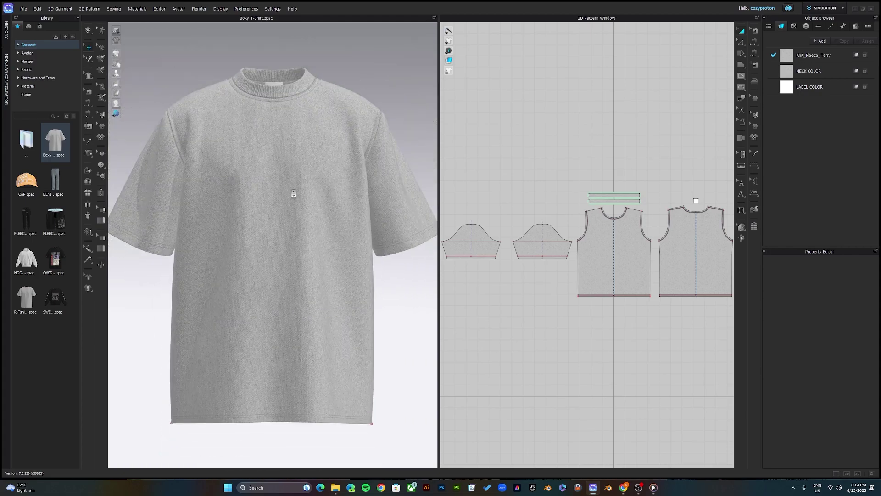
scroll(294, 203, down, 2)
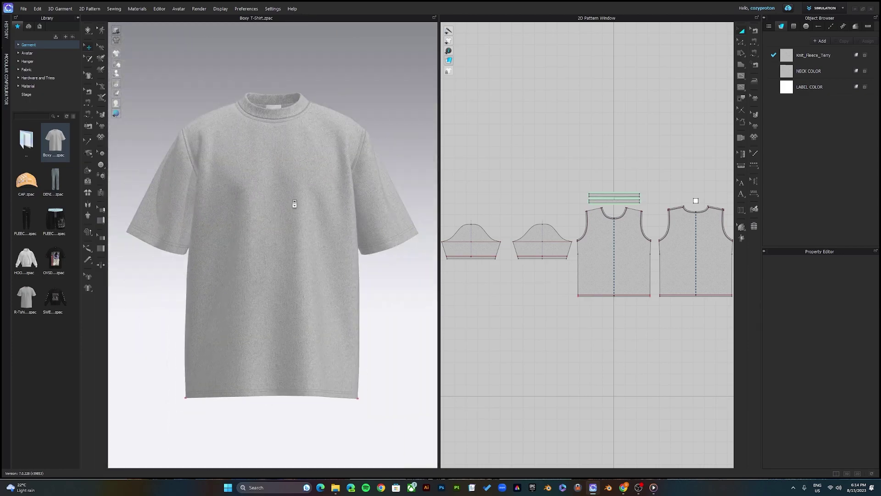
scroll(294, 203, down, 3)
scroll(294, 203, up, 4)
scroll(294, 203, up, 2)
scroll(294, 203, down, 3)
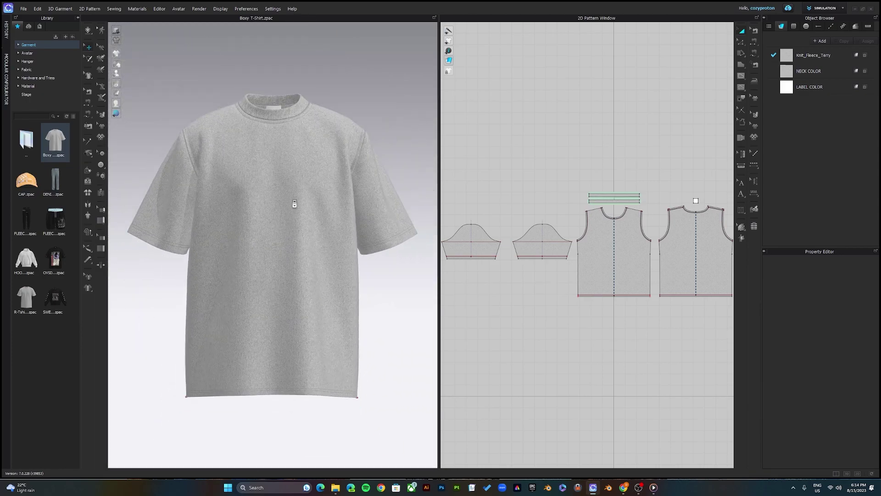
scroll(294, 204, down, 3)
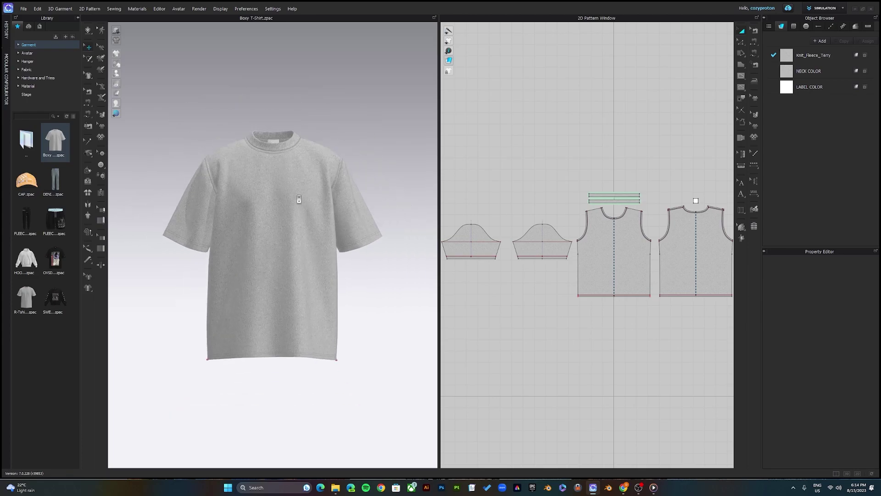
scroll(298, 199, up, 3)
scroll(299, 199, down, 2)
scroll(298, 198, up, 2)
scroll(325, 197, down, 2)
right_drag(325, 198, 301, 211)
scroll(301, 183, up, 3)
scroll(297, 205, down, 4)
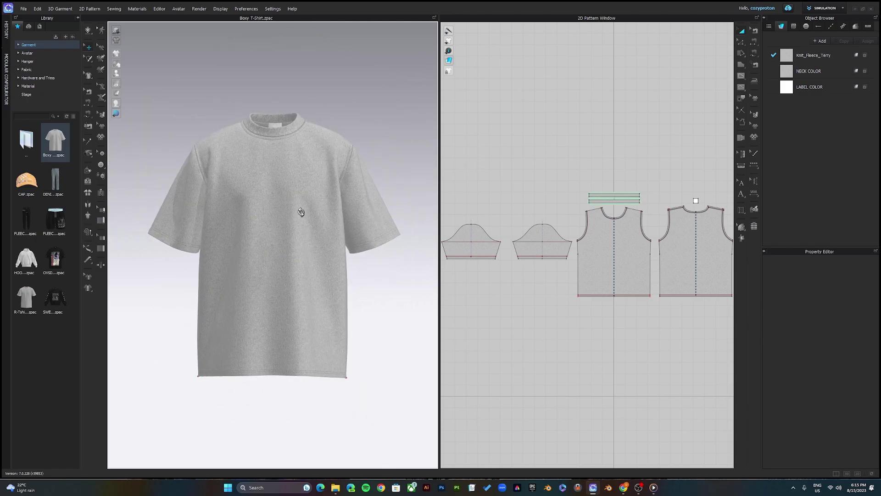
scroll(303, 215, up, 2)
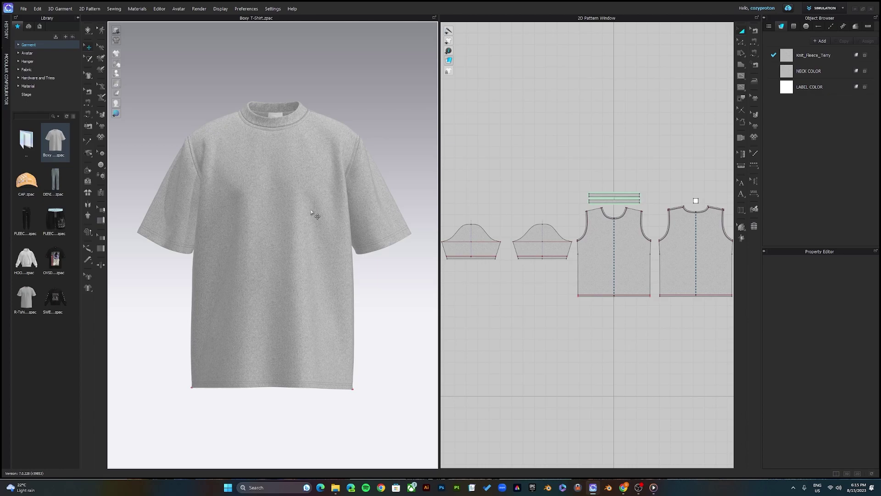
Inspect the T-shirt from several preset camera angles and return to the front view.
right_drag(341, 215, 321, 220)
key(2)
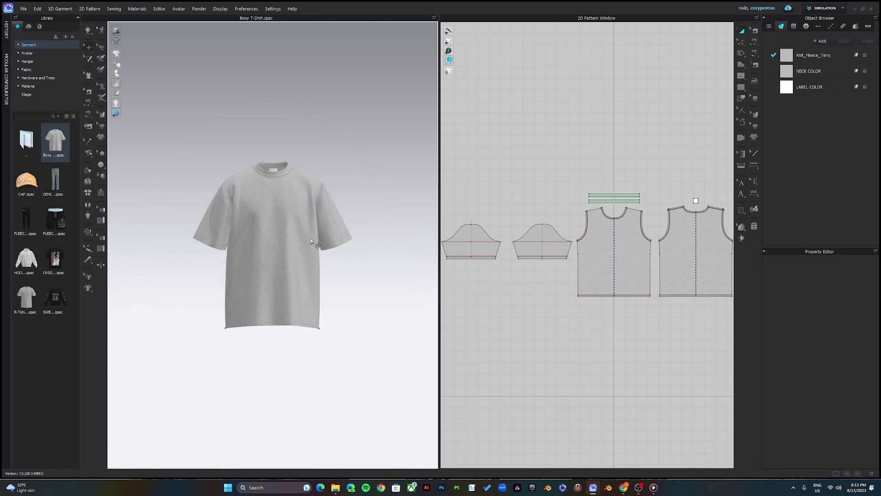
scroll(313, 239, up, 3)
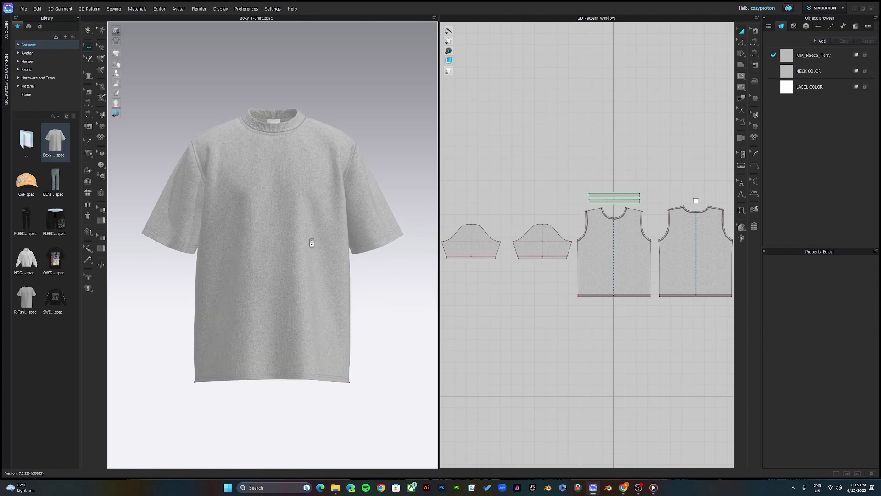
scroll(312, 242, down, 3)
key(4)
key(5)
key(4)
key(8)
key(2)
scroll(276, 239, up, 2)
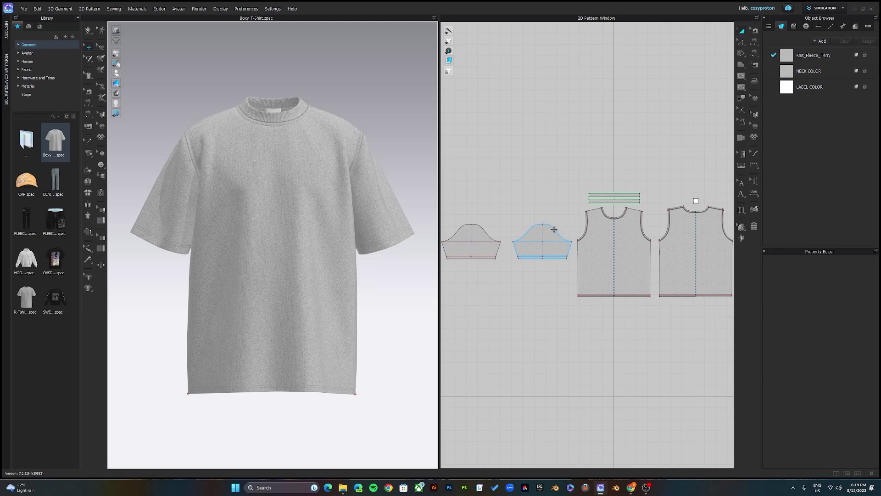
Examine the sleeve, neck, label, front and back pieces in the 2D pattern window, selecting the front piece and then the back piece.
scroll(473, 241, up, 6)
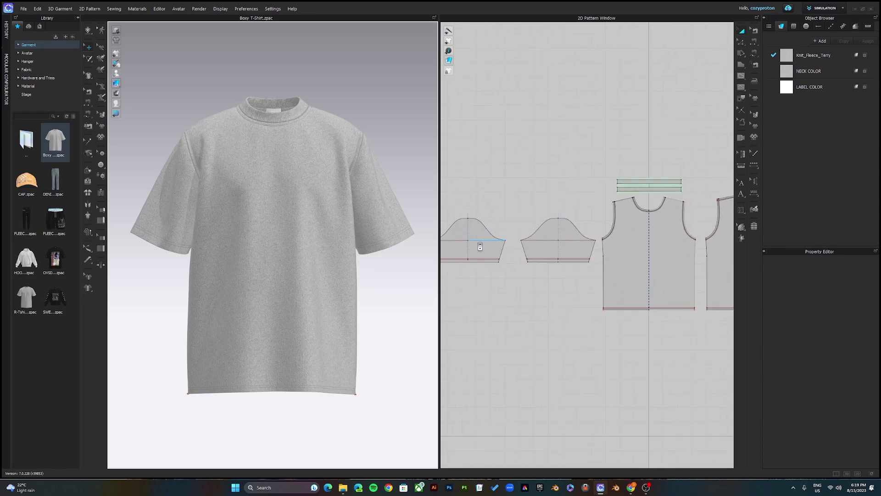
scroll(486, 247, down, 6)
scroll(484, 246, up, 3)
scroll(486, 236, down, 3)
scroll(602, 245, up, 2)
scroll(602, 245, up, 2)
scroll(606, 243, down, 1)
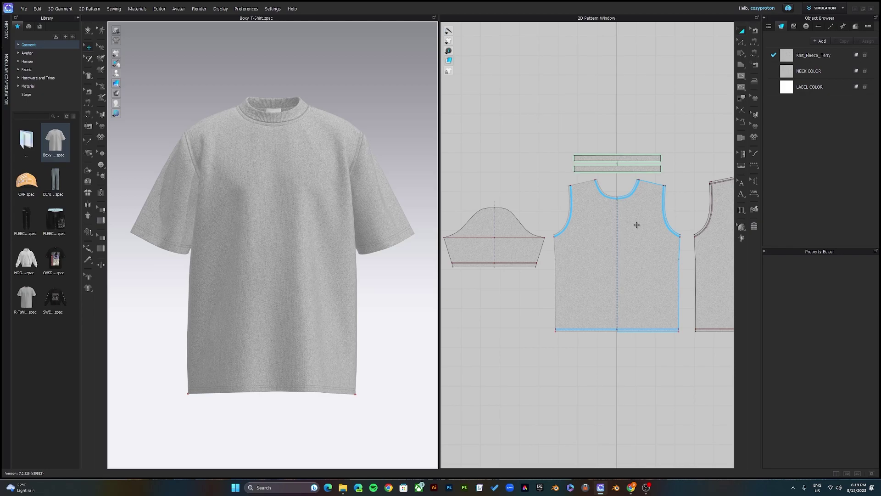
middle_drag(664, 230, 558, 240)
scroll(555, 246, up, 3)
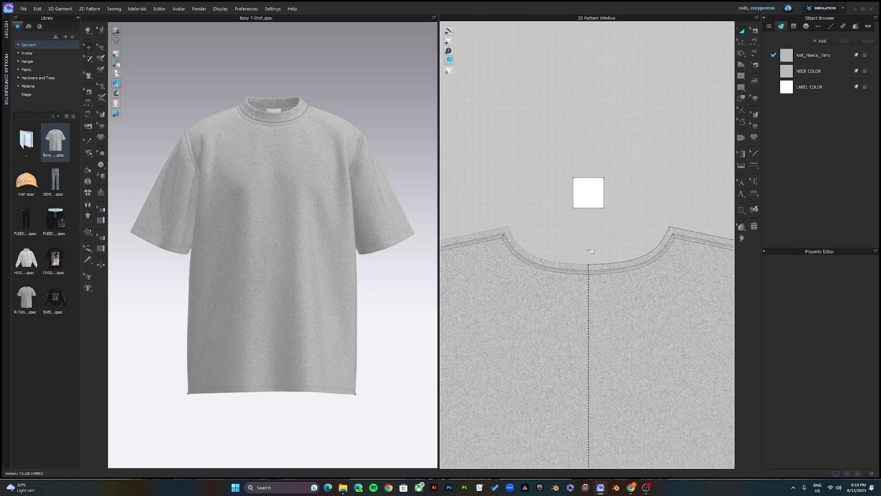
click(553, 253)
scroll(553, 253, down, 4)
scroll(552, 253, down, 1)
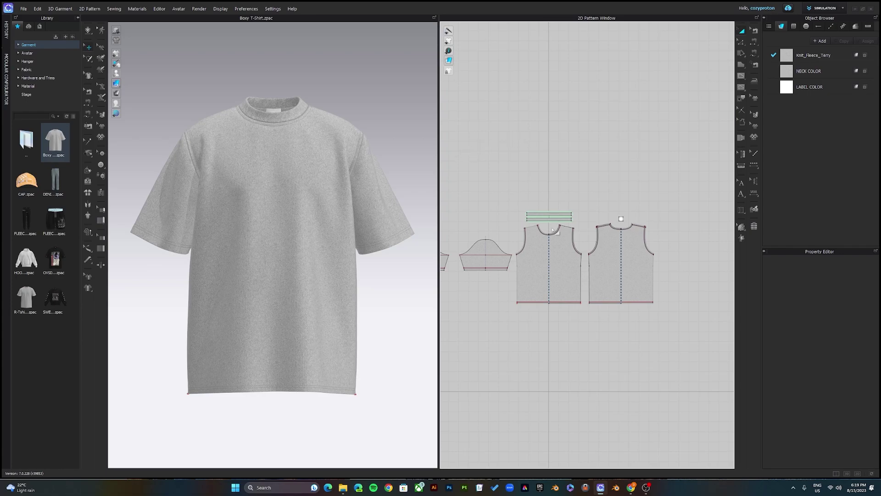
scroll(553, 230, up, 4)
scroll(576, 246, down, 2)
click(610, 220)
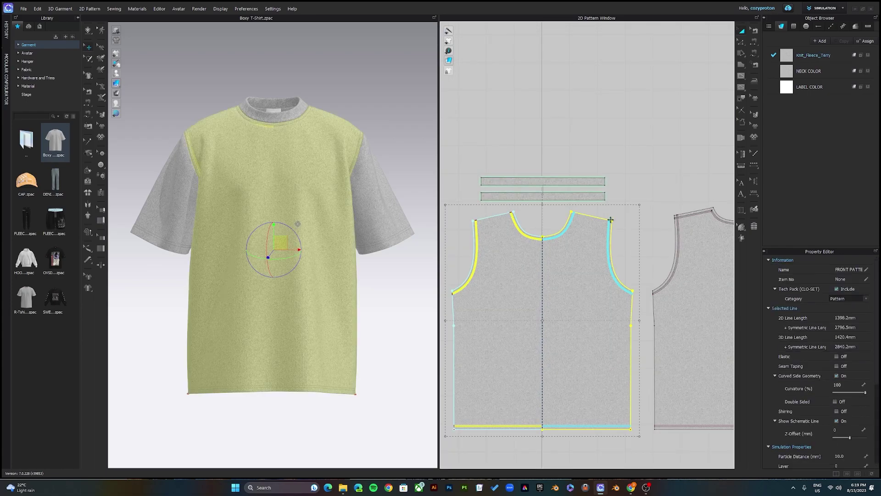
click(697, 230)
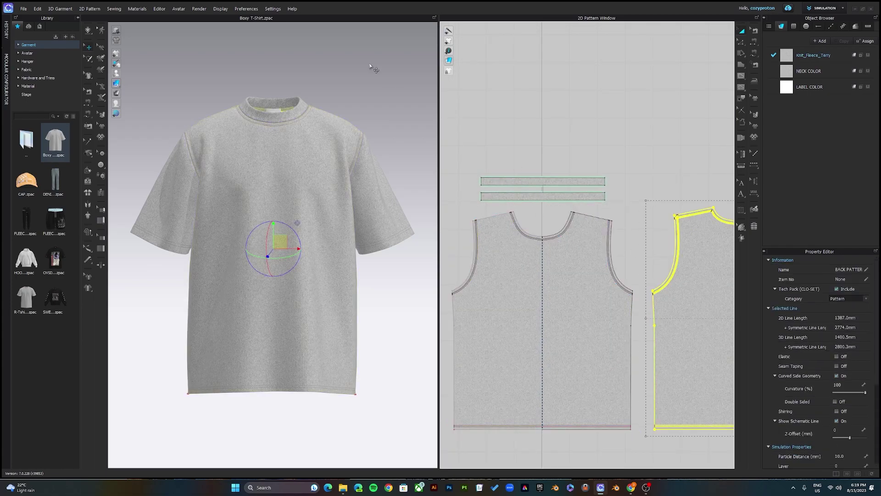
Turn on the display of pattern names in the 2D pattern window.
click(223, 11)
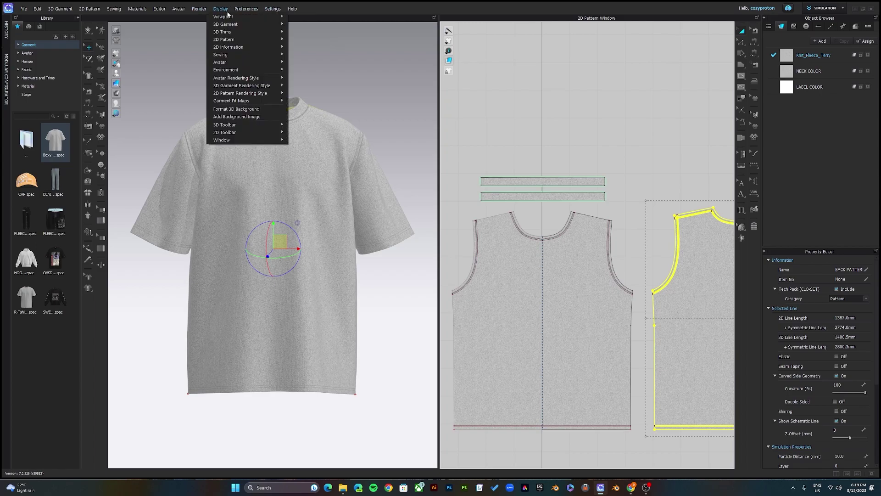
mouse_move(231, 46)
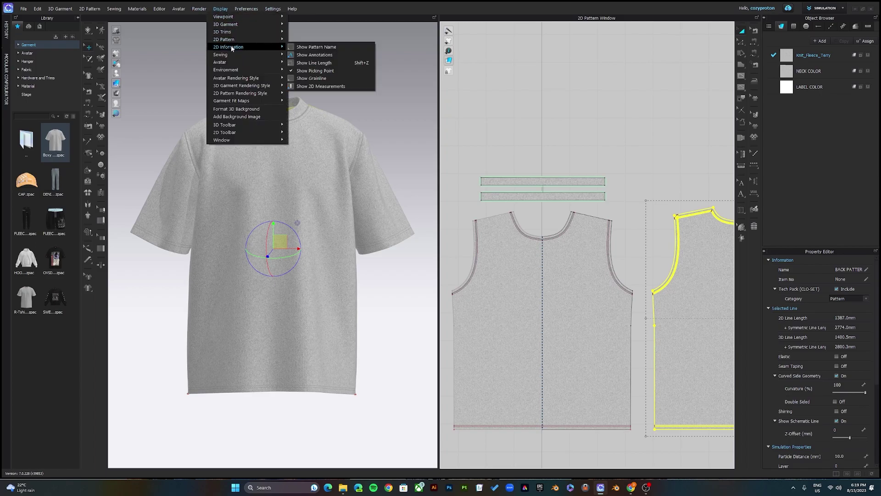
click(313, 47)
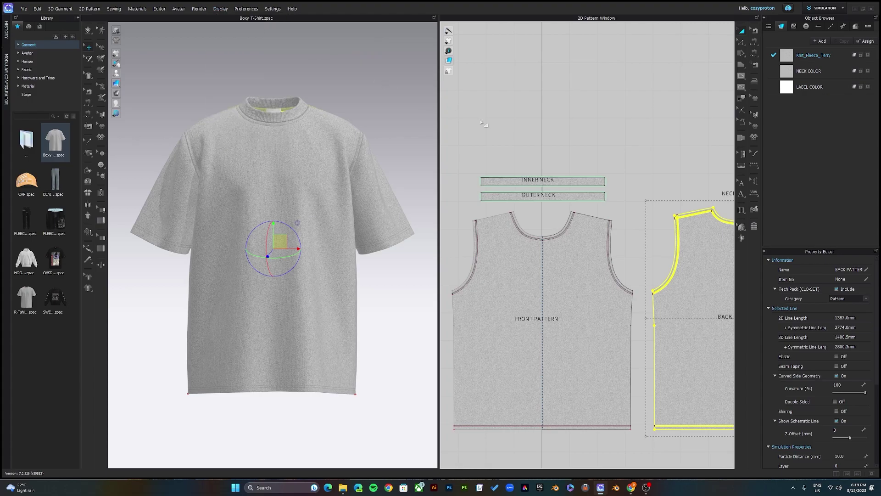
Read the name labels on the body, neck, neck label and sleeve pieces in the 2D pattern window.
scroll(547, 286, up, 3)
scroll(547, 287, down, 2)
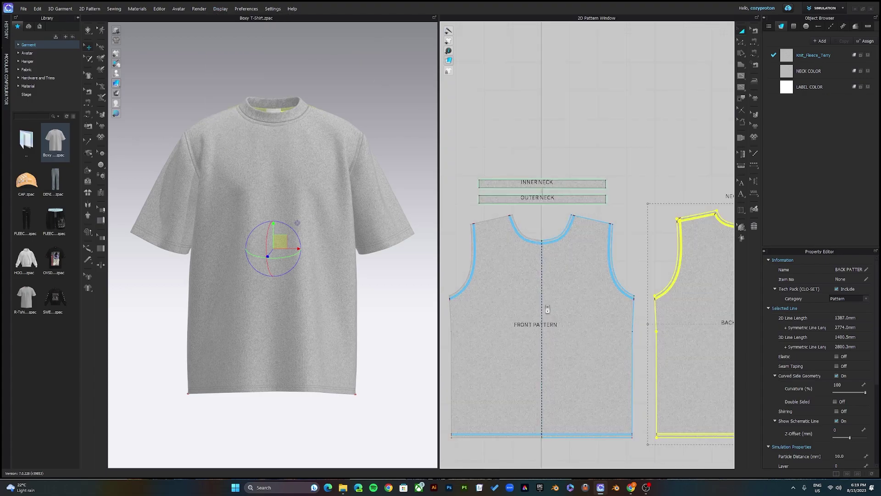
middle_drag(716, 321, 578, 288)
scroll(612, 308, up, 5)
scroll(612, 308, down, 4)
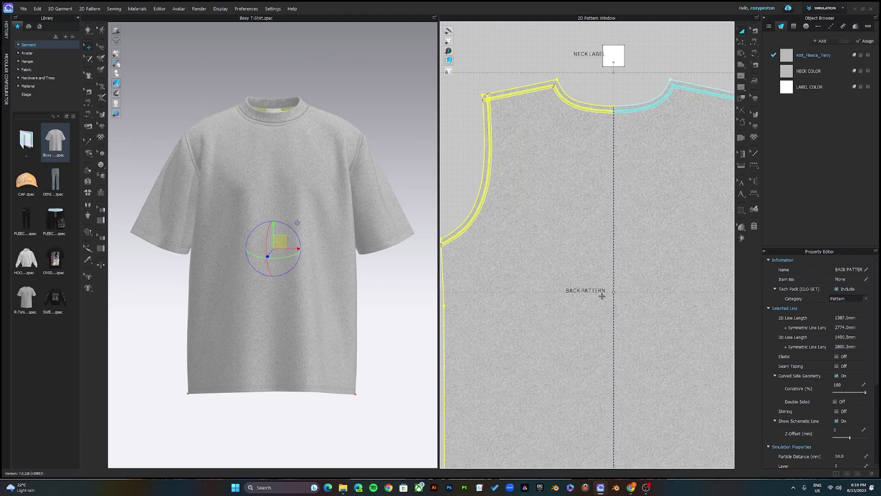
scroll(611, 105, up, 3)
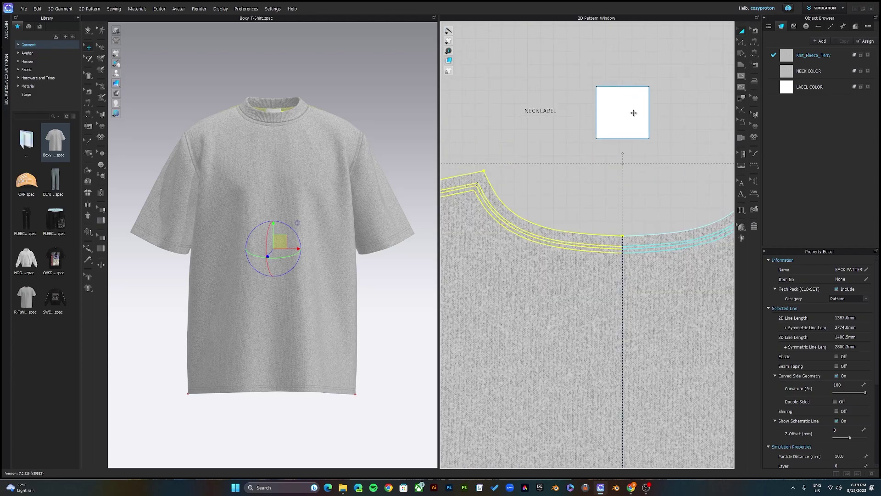
scroll(629, 108, down, 5)
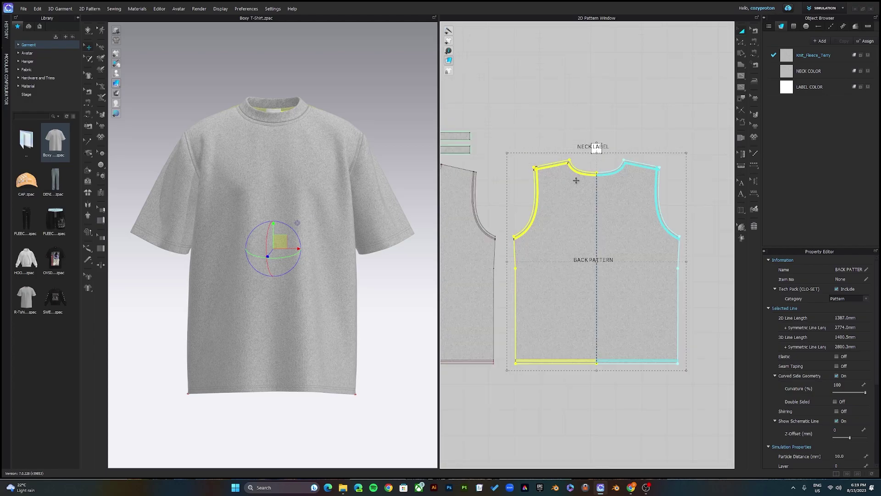
scroll(515, 222, up, 4)
middle_drag(515, 222, 551, 209)
scroll(551, 209, down, 2)
middle_drag(605, 222, 668, 216)
scroll(604, 206, down, 3)
scroll(734, 178, up, 2)
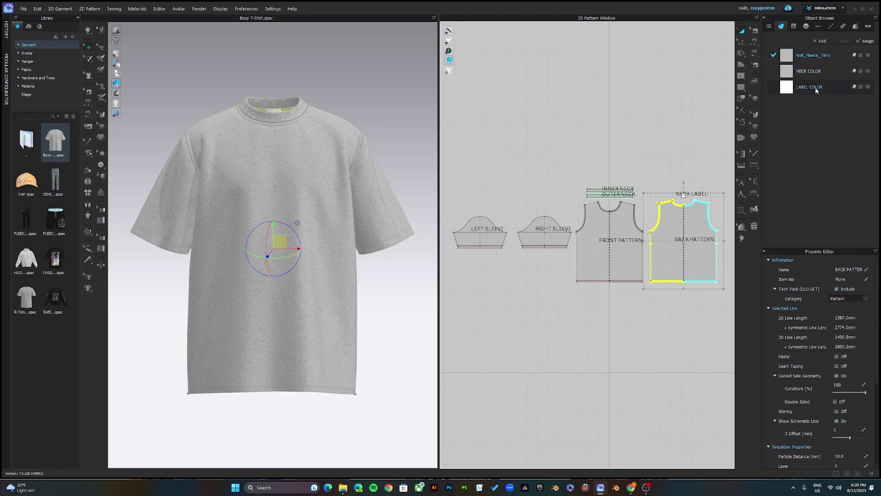
Compare the garment's graphics list with its fabric list in the Object Browser.
click(794, 27)
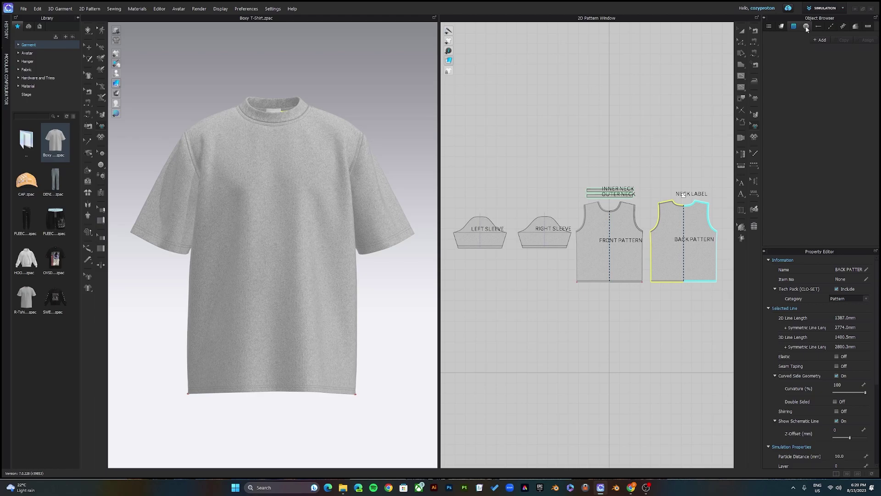
click(779, 27)
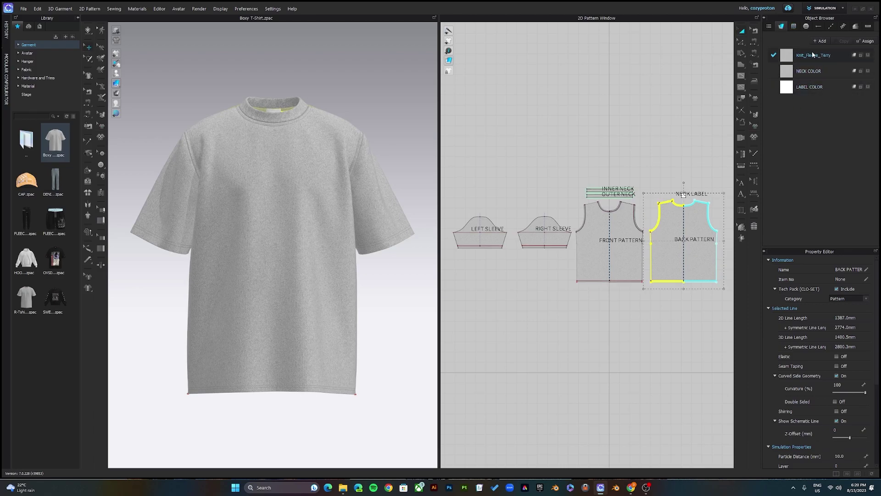
click(794, 26)
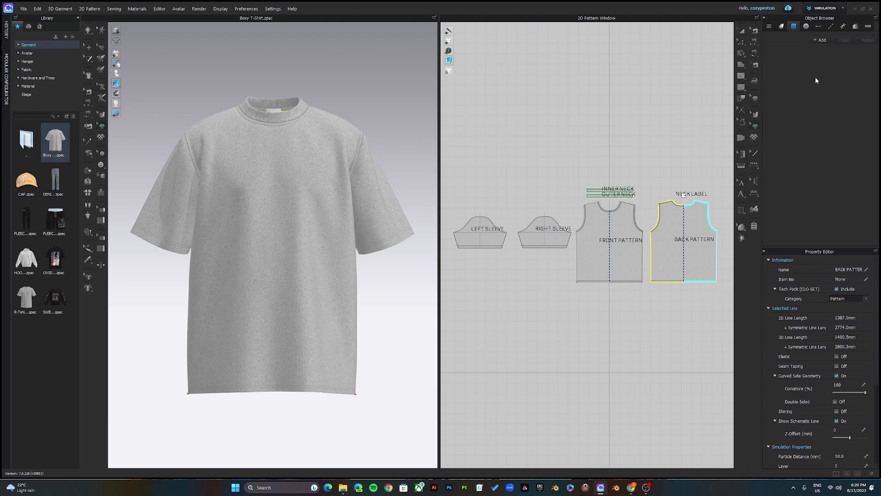
click(782, 26)
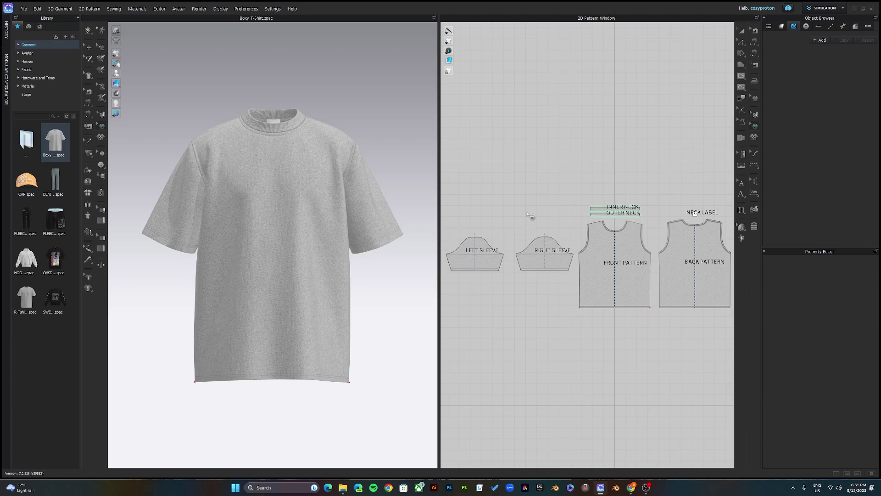
Add the BOX image from the dznrstudio files folder to the garment's graphics list.
click(781, 26)
click(793, 26)
click(342, 487)
drag(268, 226, 808, 74)
Add the pngegg (3), PRINT LOGO2 and PRINT LOGO images to the graphics list.
scroll(321, 239, down, 5)
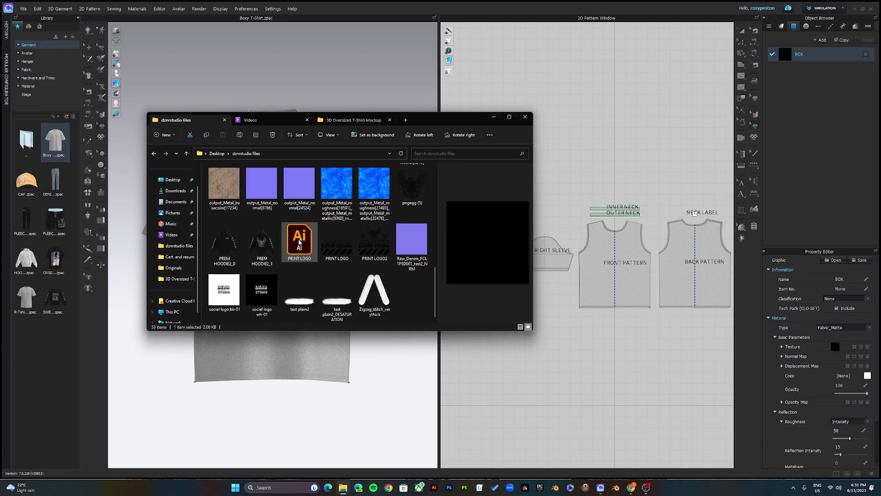
drag(412, 183, 829, 122)
drag(374, 241, 802, 133)
drag(337, 243, 816, 110)
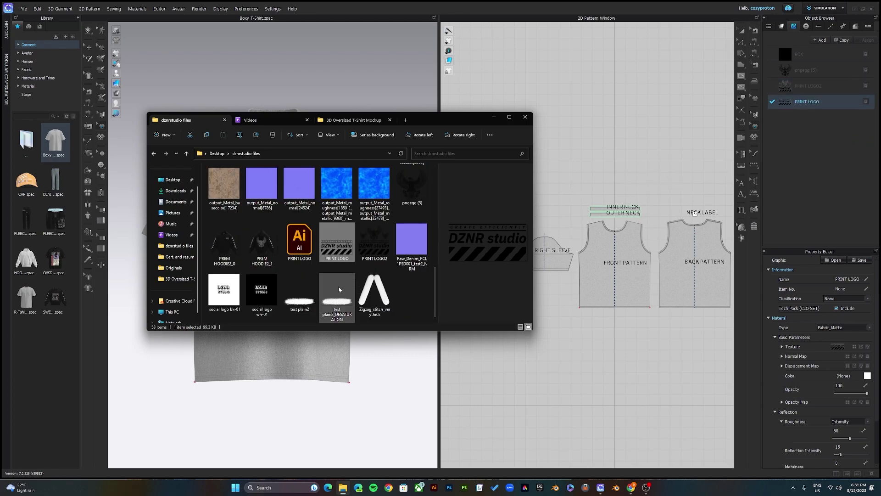
Minimize the file window and place the PRINT LOGO graphic on the centre line of the front pattern.
click(493, 117)
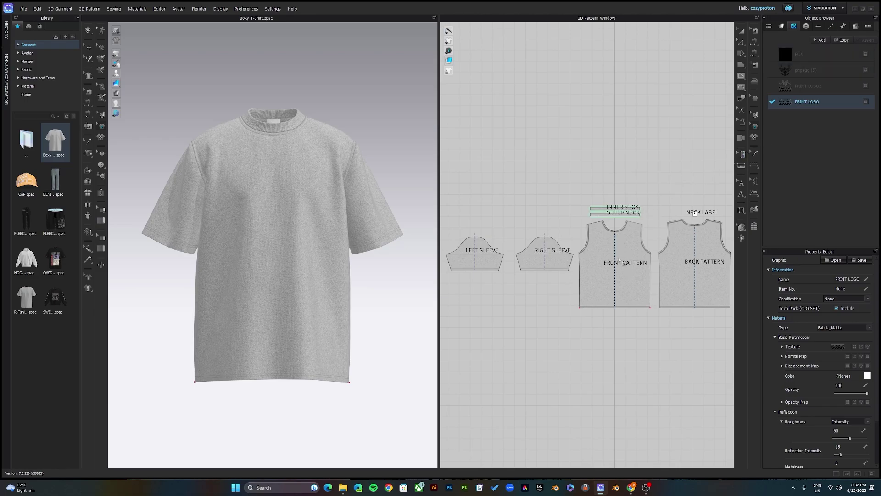
scroll(621, 265, up, 5)
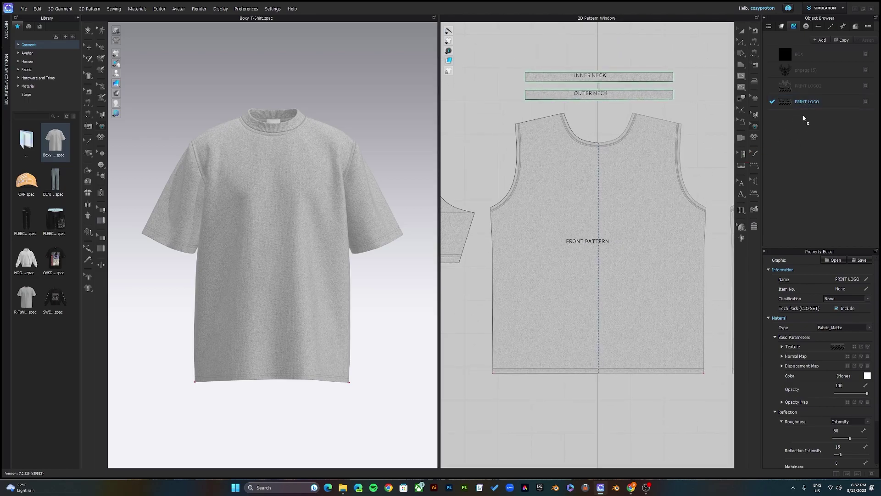
drag(798, 104, 603, 191)
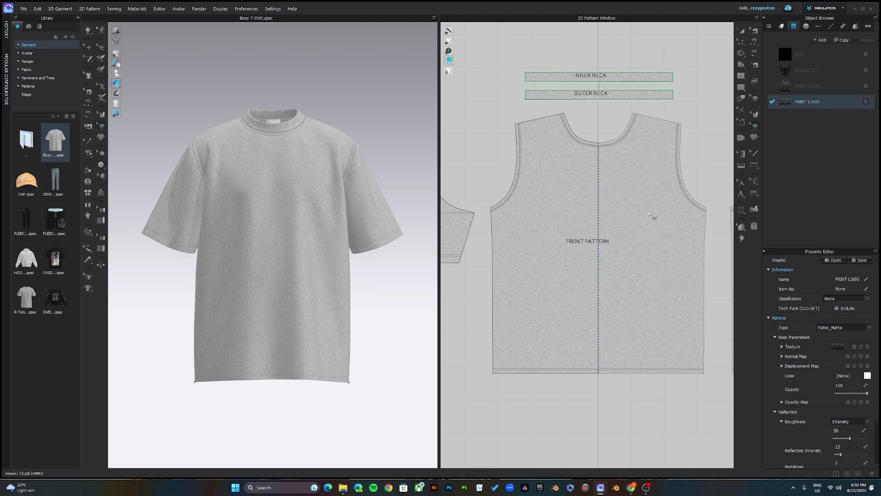
drag(804, 103, 736, 173)
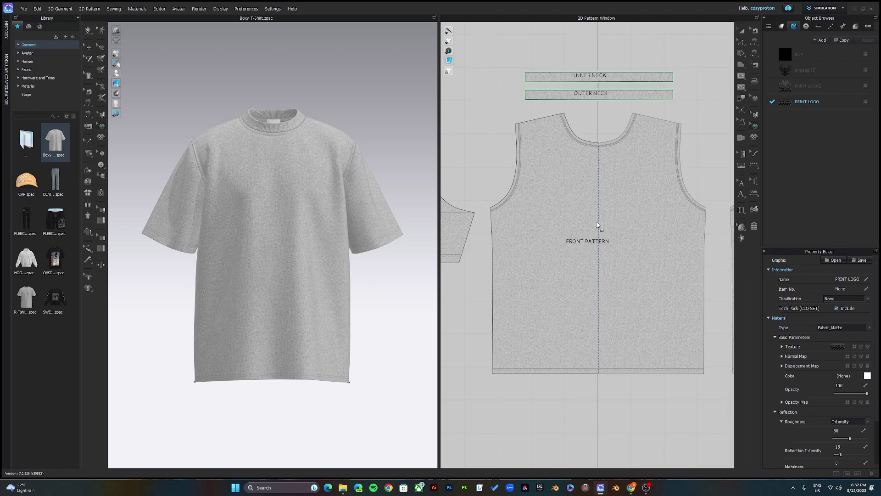
drag(598, 224, 597, 224)
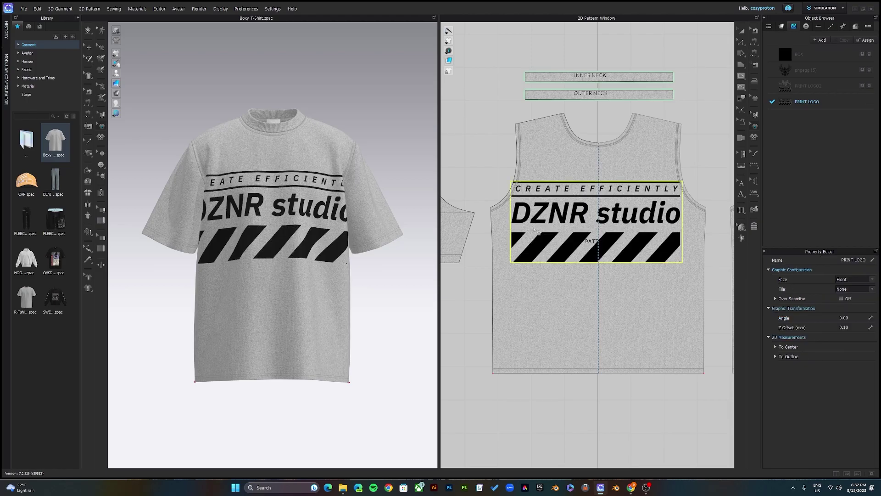
Scale the front PRINT LOGO graphic down to chest width and move it up, centred on the front pattern.
right_drag(273, 219, 342, 175)
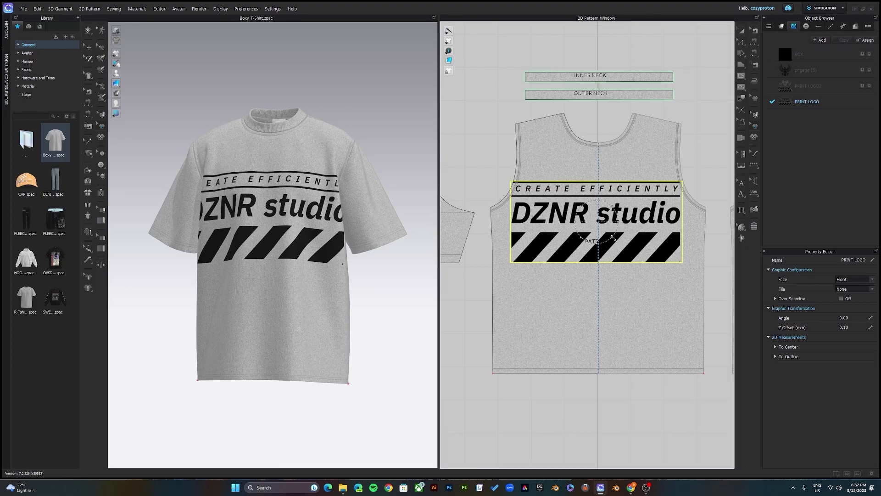
drag(612, 237, 601, 203)
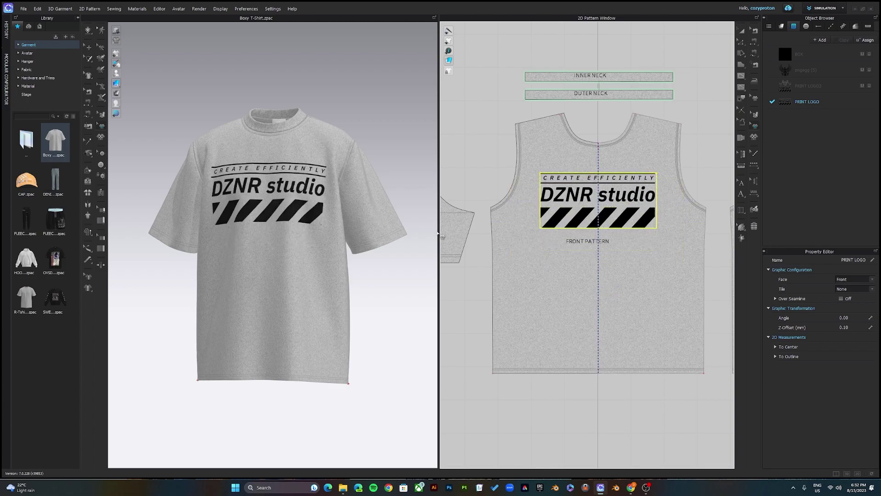
click(596, 203)
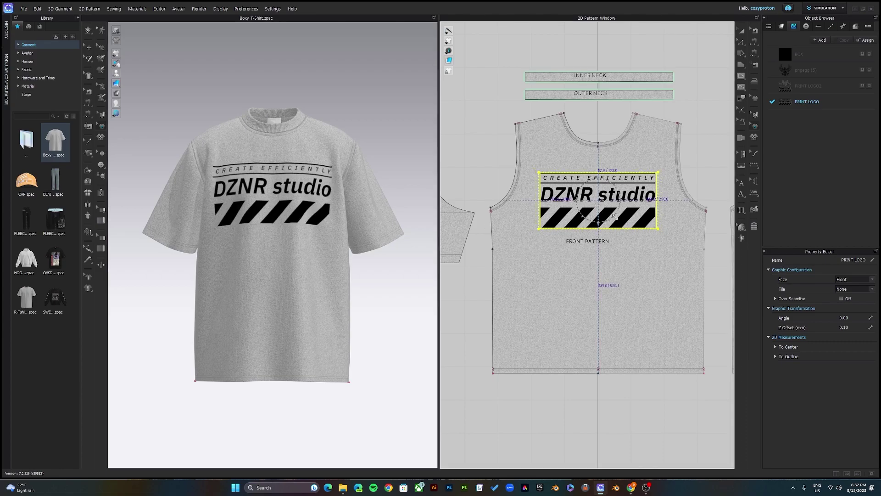
Place the BOX graphic near the cap of the left sleeve and shrink it to a small square beside the centre line.
right_drag(315, 230, 296, 210)
scroll(541, 224, down, 3)
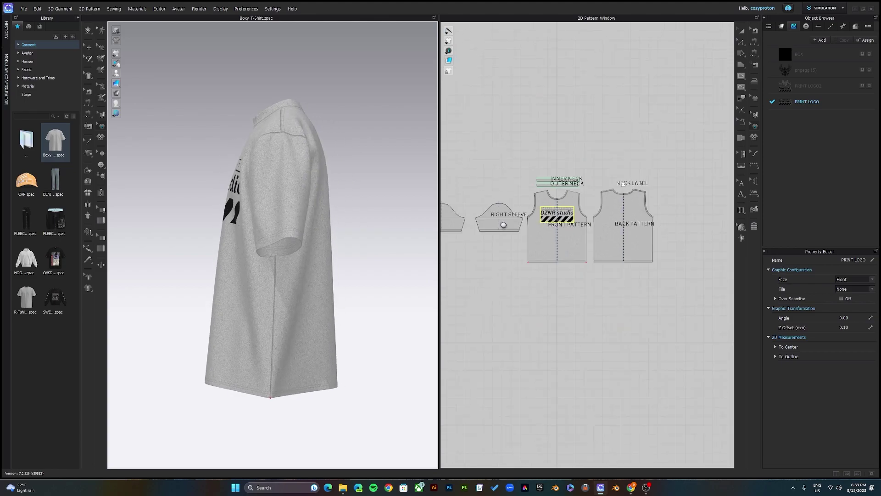
scroll(530, 229, up, 5)
scroll(532, 228, down, 1)
scroll(550, 234, up, 2)
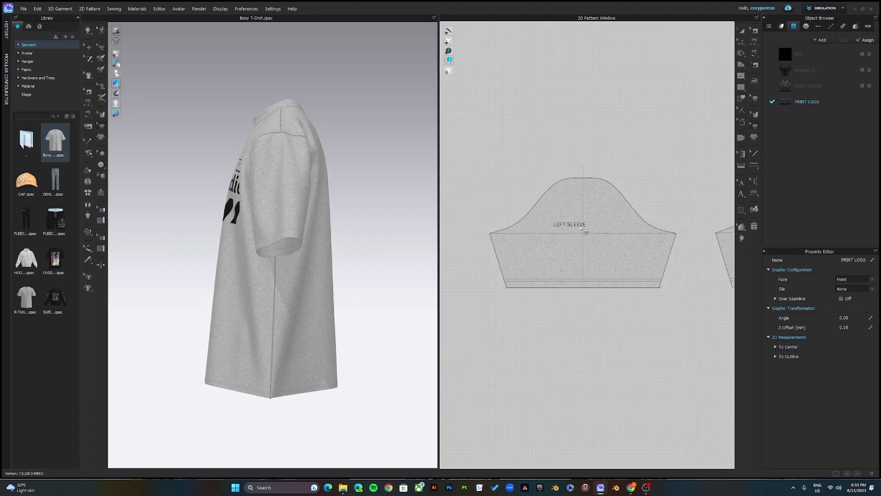
scroll(558, 243, down, 5)
scroll(569, 241, up, 5)
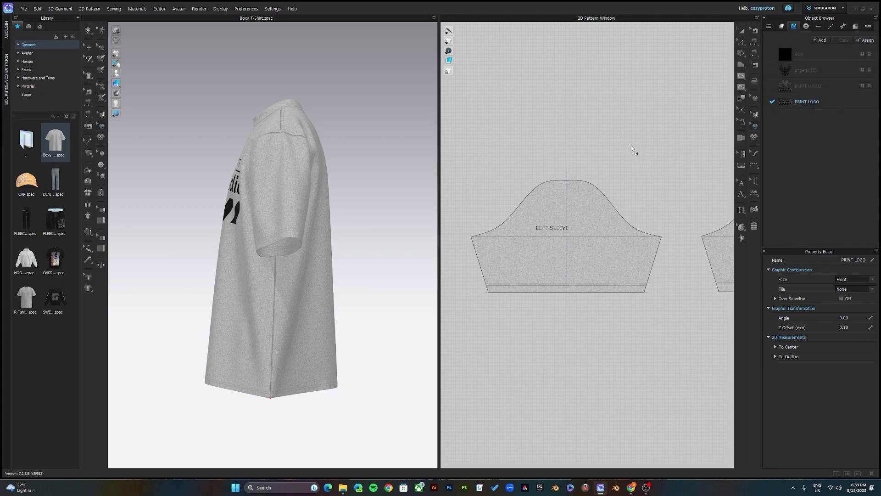
click(559, 186)
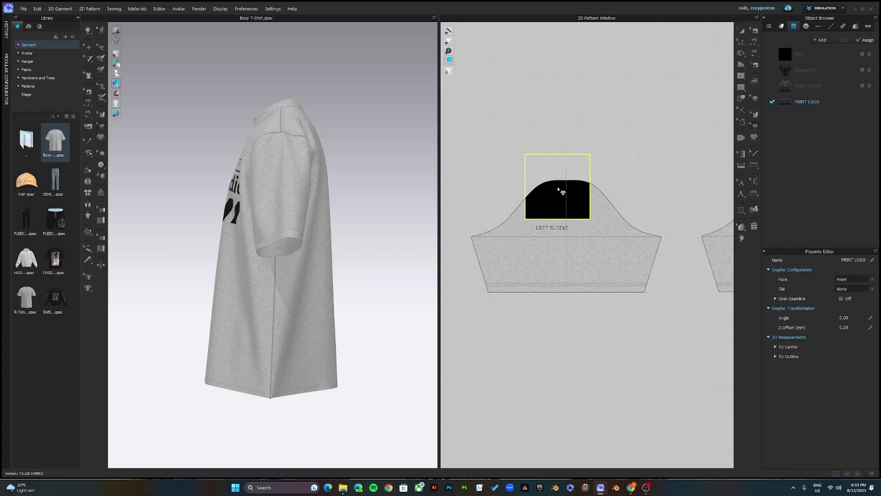
mouse_move(565, 192)
mouse_down()
mouse_move(550, 208)
mouse_move(560, 220)
mouse_move(545, 209)
mouse_move(558, 191)
mouse_move(570, 204)
mouse_move(562, 193)
mouse_up()
click(615, 148)
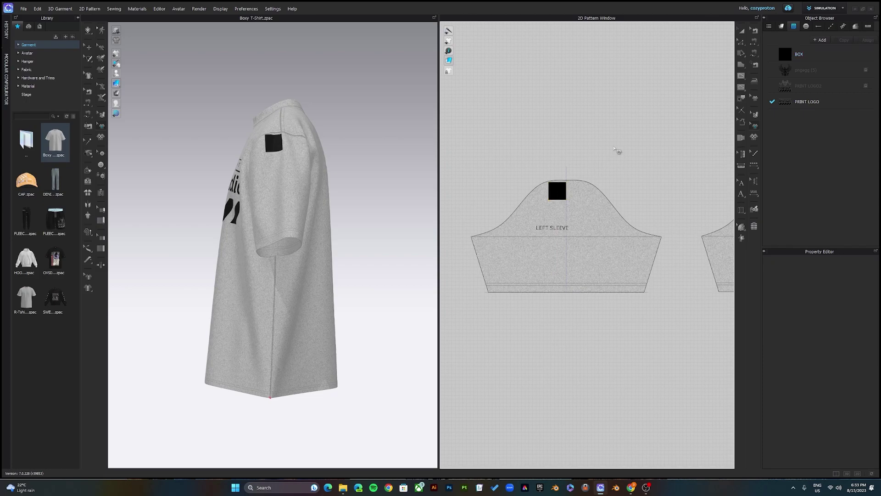
Add five more BOX squares down the left sleeve, alternating sides of the centre line to form a checkered strip reaching the hem.
click(574, 210)
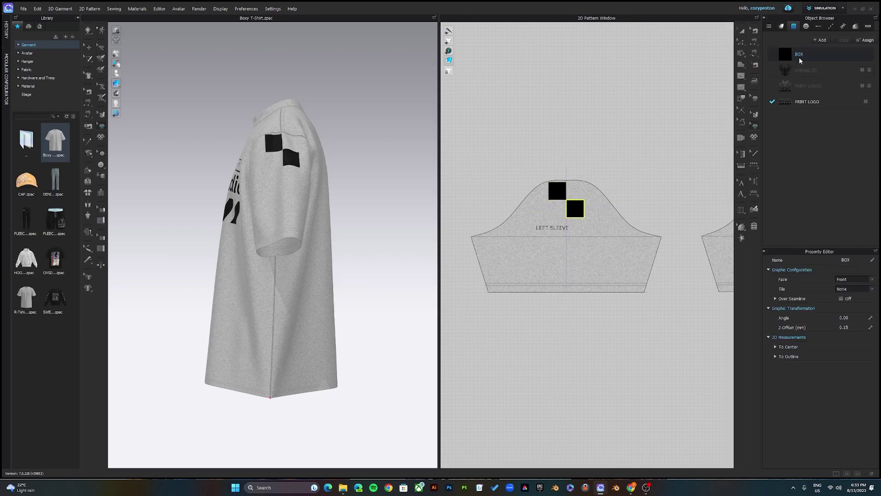
click(551, 228)
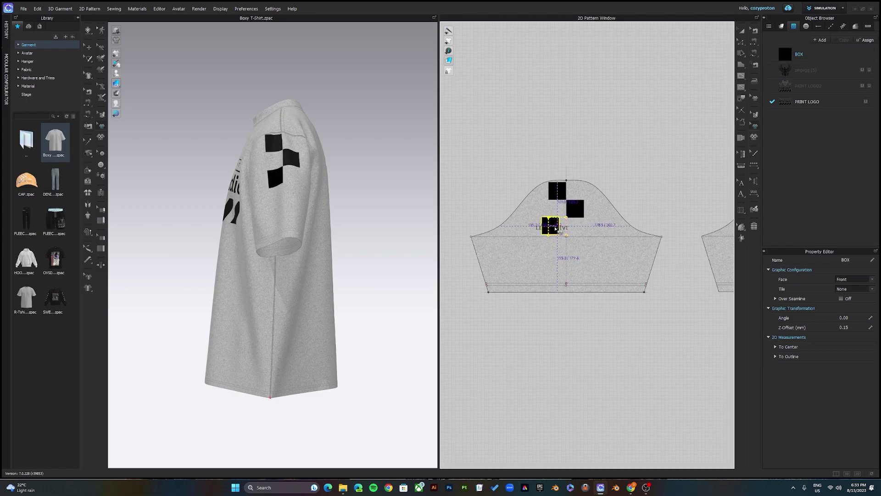
click(575, 243)
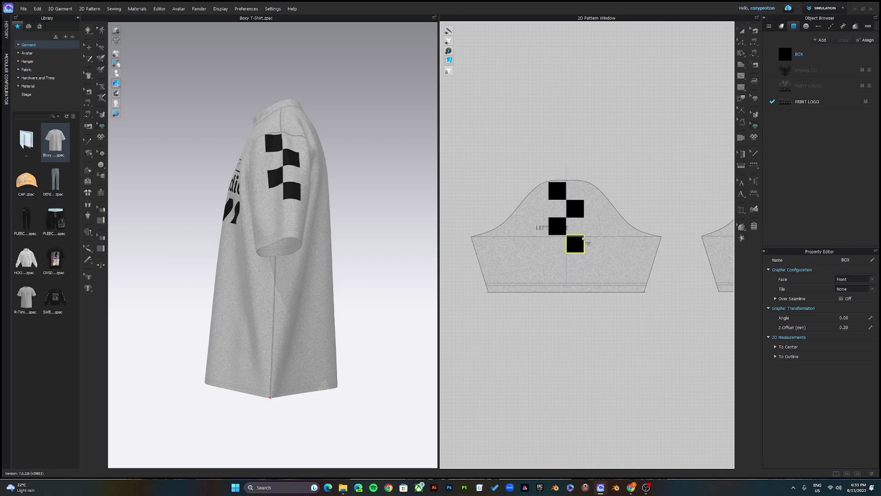
click(801, 55)
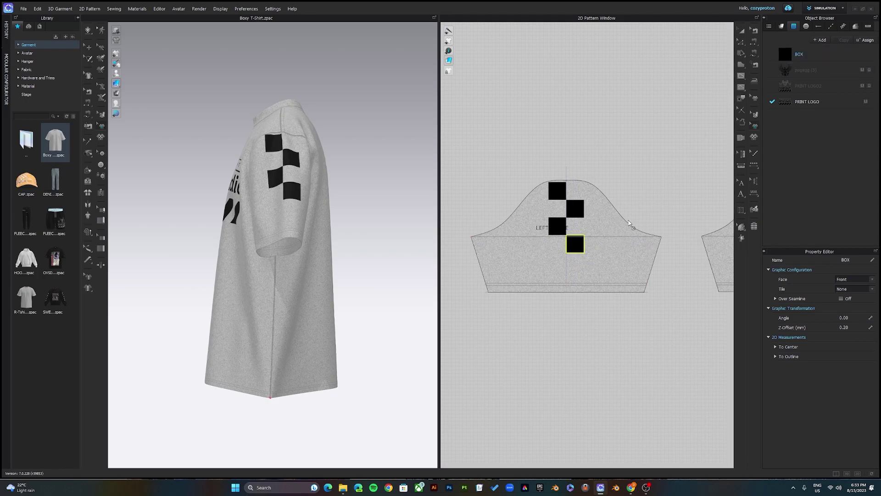
click(558, 260)
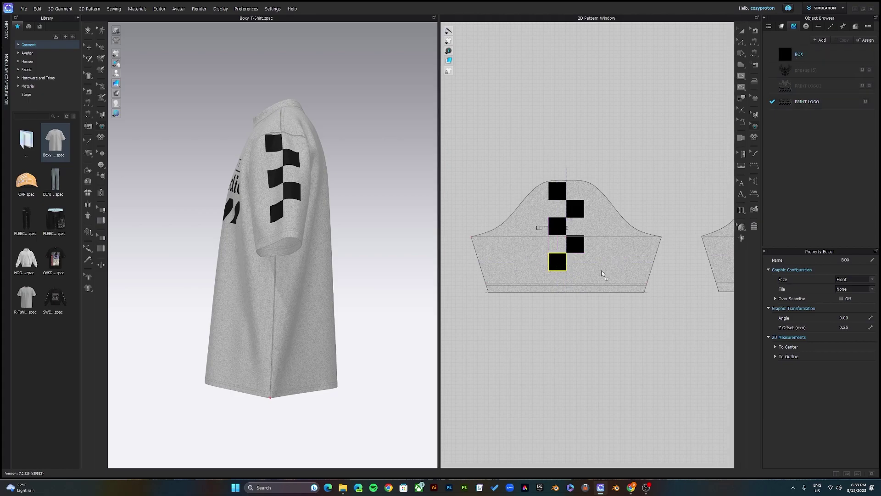
click(577, 281)
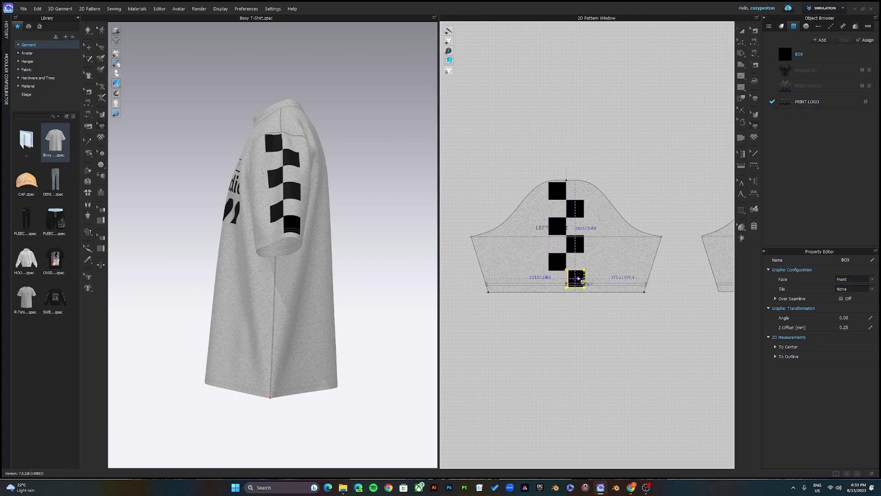
Select all six BOX squares on the left sleeve together and copy them.
scroll(578, 280, up, 5)
scroll(581, 269, down, 6)
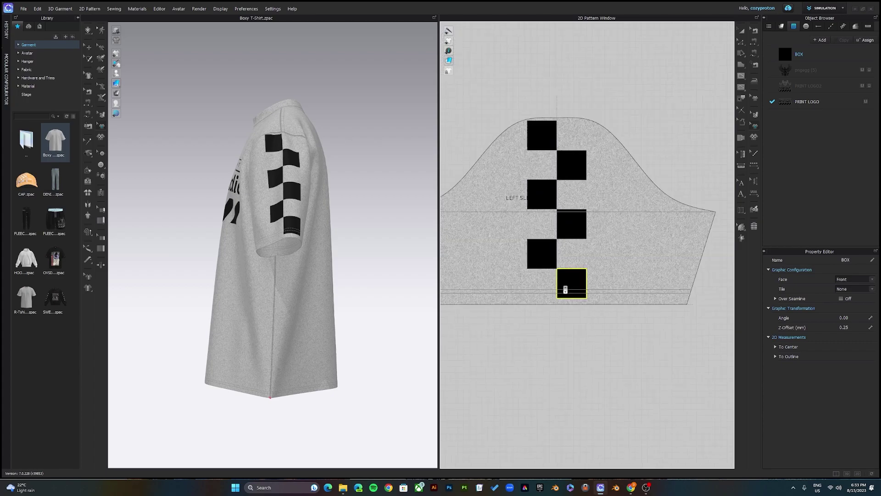
right_drag(413, 248, 317, 261)
scroll(314, 255, down, 2)
scroll(316, 260, up, 1)
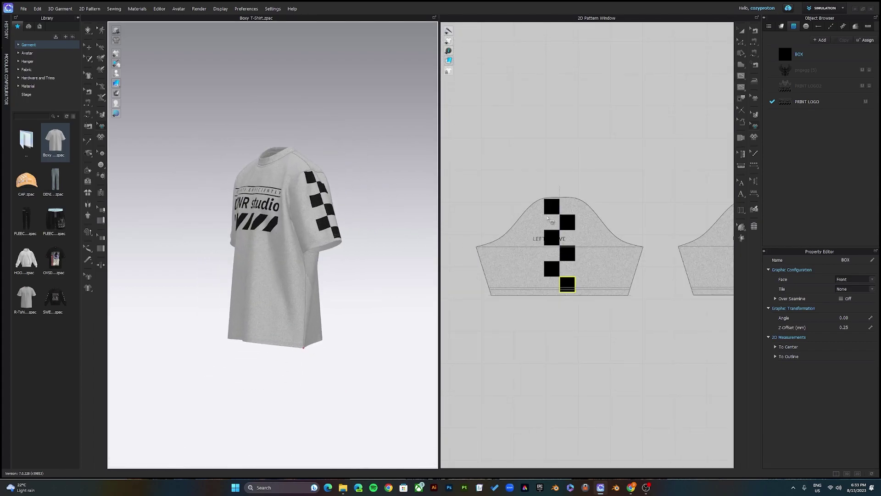
drag(523, 145, 592, 313)
right_click(568, 223)
click(598, 235)
scroll(597, 238, down, 3)
scroll(593, 245, up, 2)
right_drag(593, 245, 657, 217)
drag(512, 180, 566, 302)
drag(528, 221, 570, 303)
right_click(542, 233)
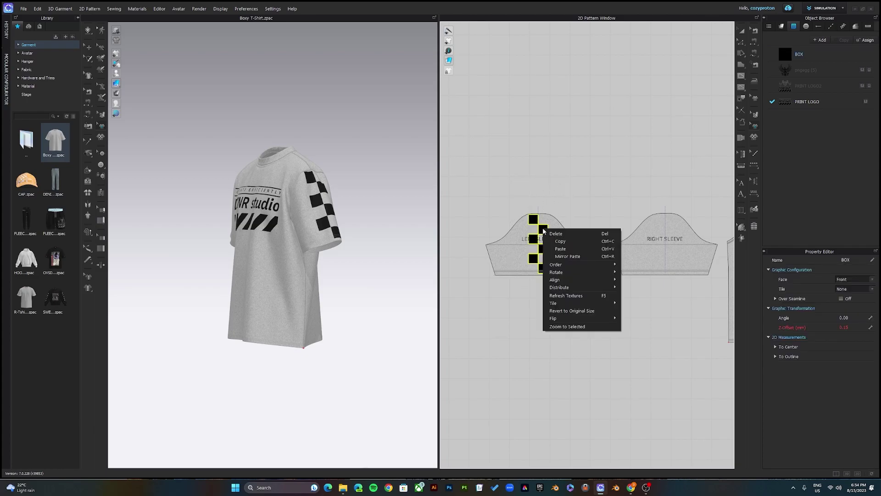
click(568, 242)
Paste the copied checkered strip along the centre of the right sleeve, from cap to hem.
right_drag(639, 249, 538, 238)
right_click(558, 218)
click(577, 226)
drag(563, 236, 566, 236)
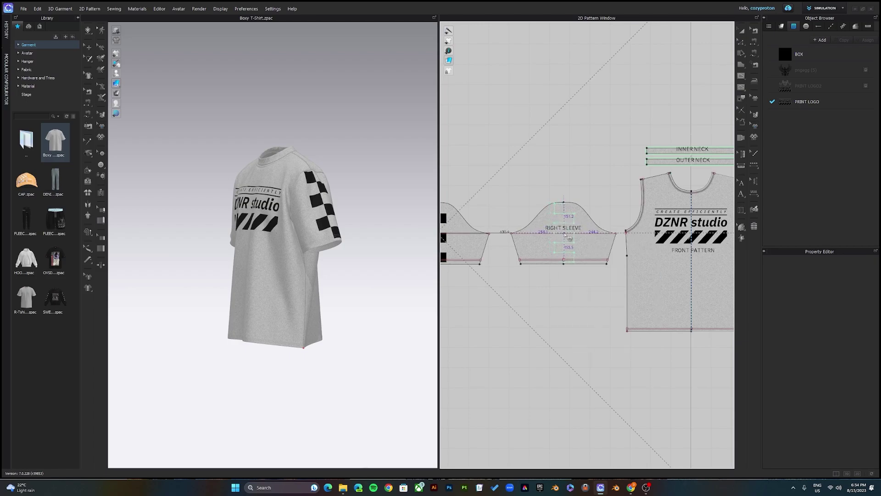
click(568, 239)
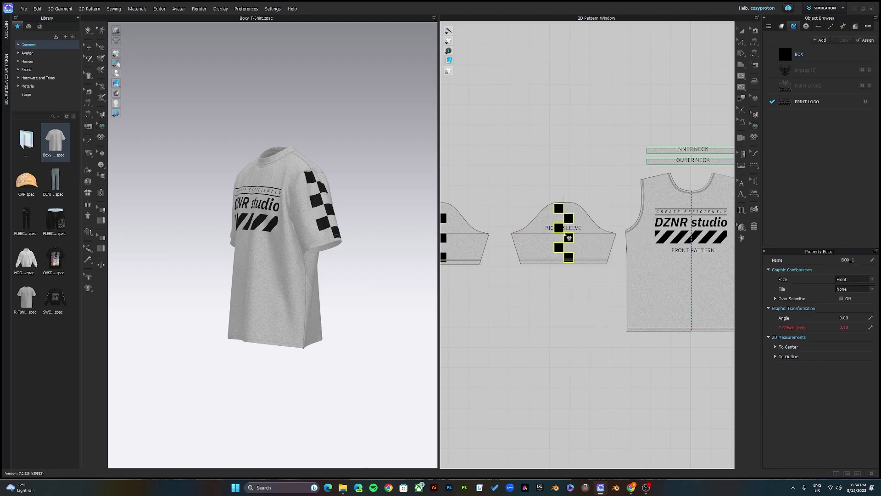
Flip the pasted checkered strip on the right sleeve horizontally as one group.
scroll(569, 238, up, 3)
right_click(572, 216)
mouse_move(598, 305)
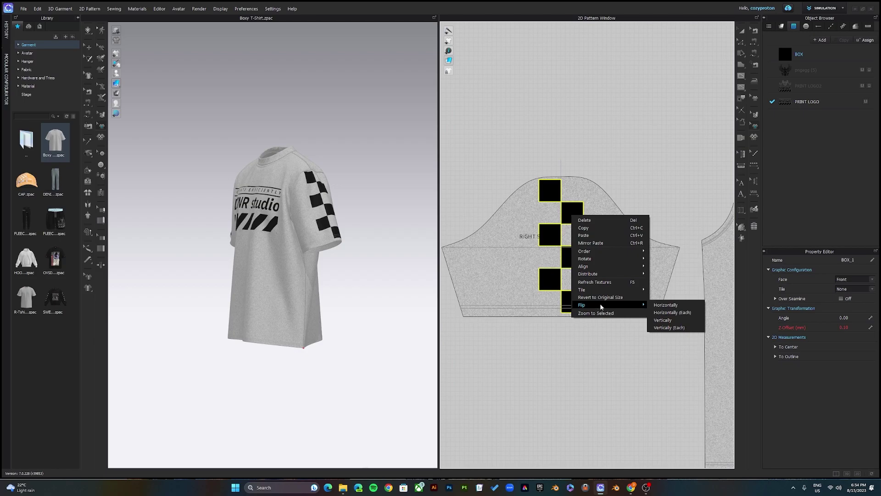
click(667, 305)
Show the garment from behind and place the pngegg bird graphic on the centre line of the back pattern.
right_drag(414, 190, 322, 221)
scroll(550, 240, down, 5)
scroll(550, 239, up, 6)
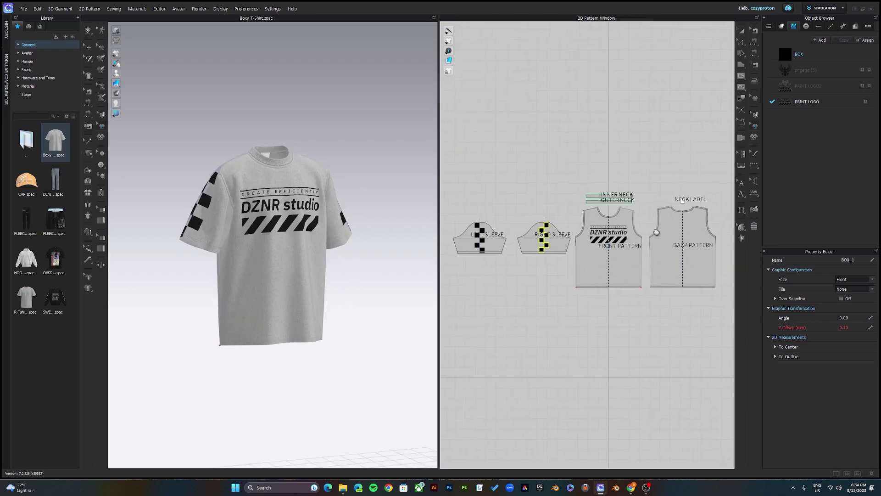
scroll(537, 236, down, 1)
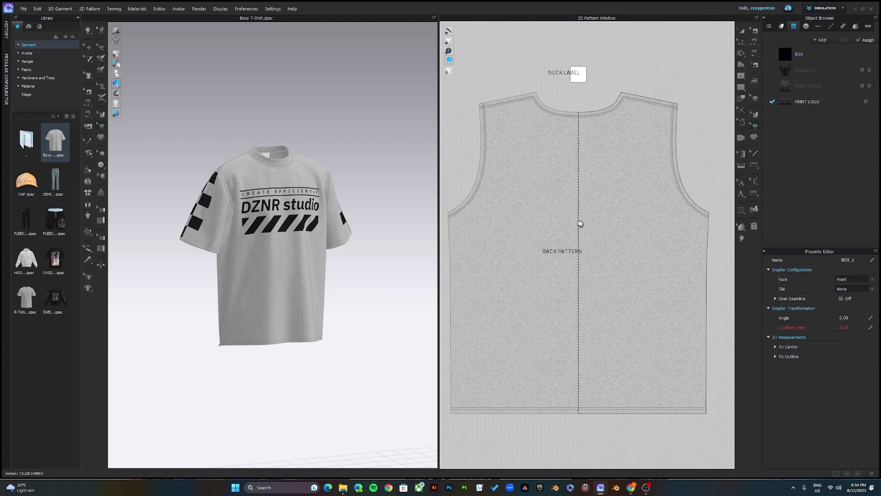
scroll(582, 223, up, 1)
key(8)
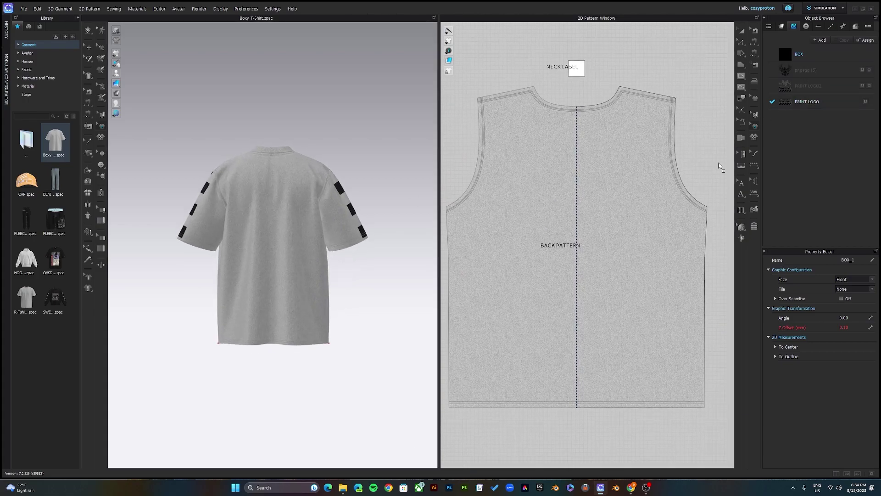
click(577, 225)
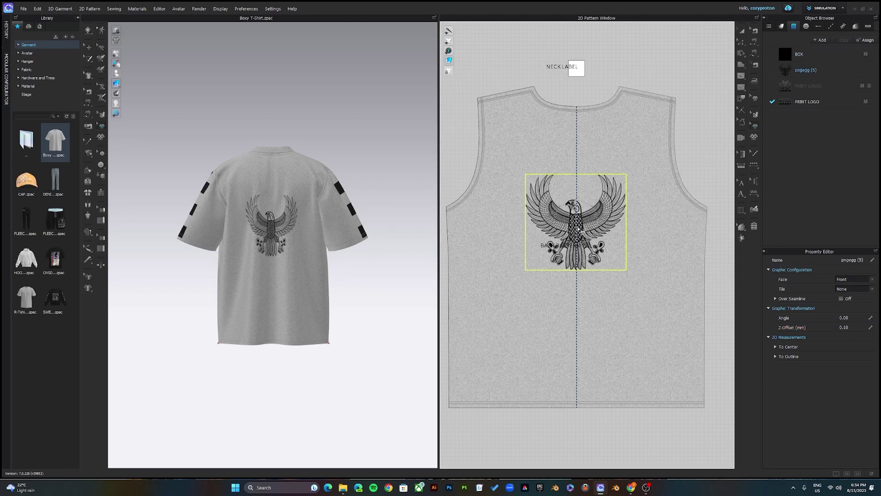
Enlarge the bird graphic to span most of the back pattern's width and shift it slightly down, centred on the piece.
drag(593, 237, 650, 293)
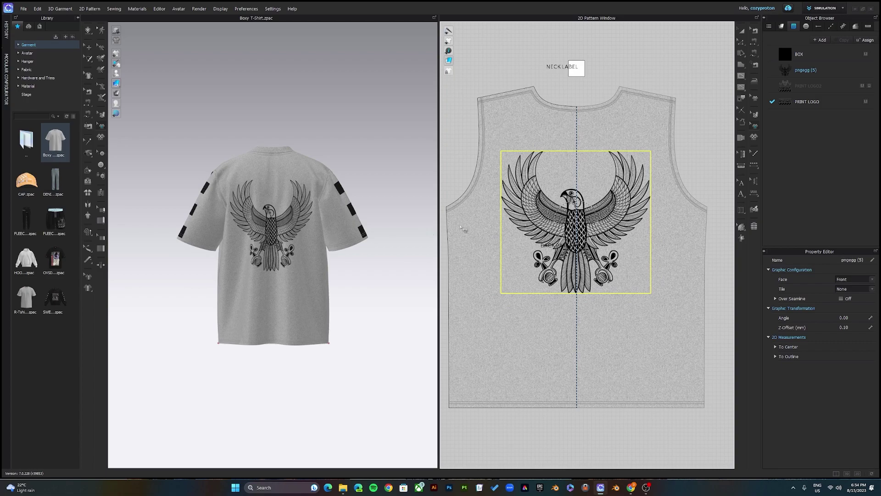
mouse_move(579, 228)
mouse_down()
mouse_move(594, 293)
mouse_move(615, 274)
mouse_move(580, 236)
mouse_move(584, 242)
mouse_up()
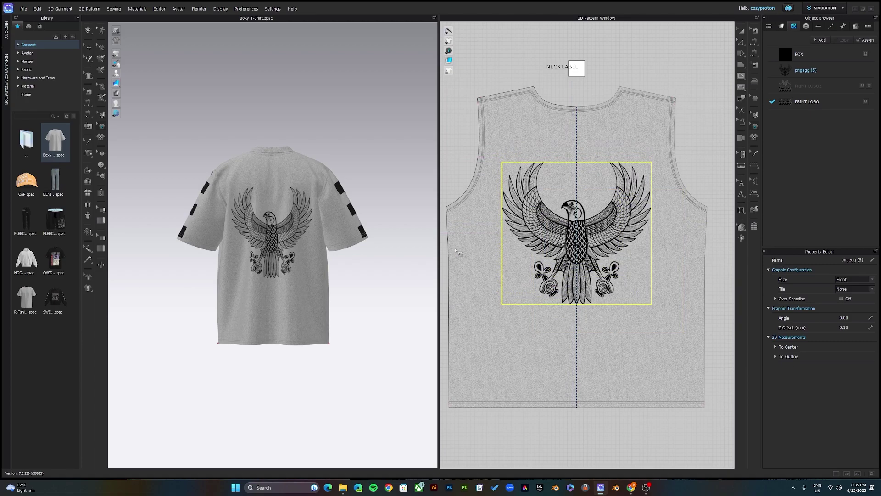
right_drag(404, 237, 260, 235)
click(592, 235)
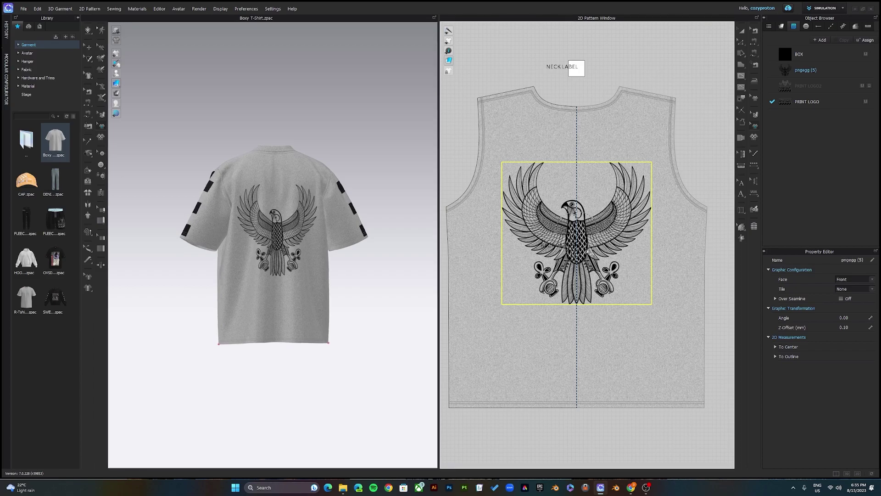
click(346, 251)
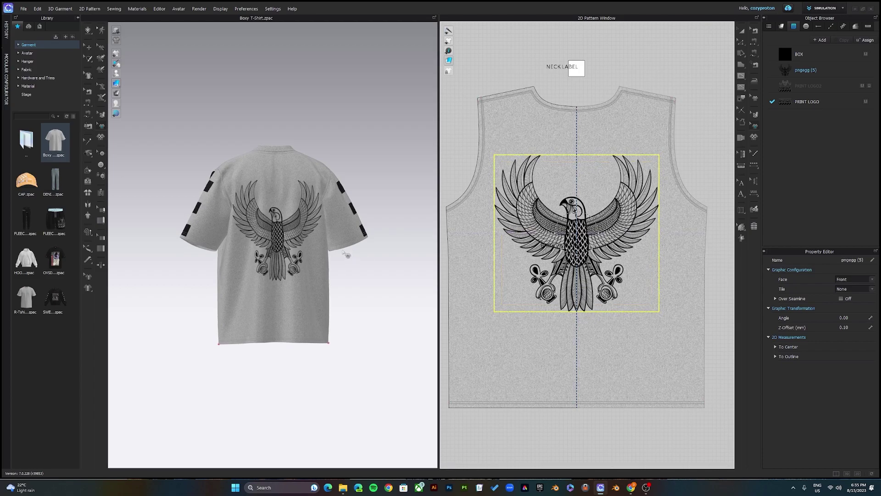
Place the PRINT LOGO2 graphic on the white neck label inside the collar.
right_drag(203, 248, 281, 283)
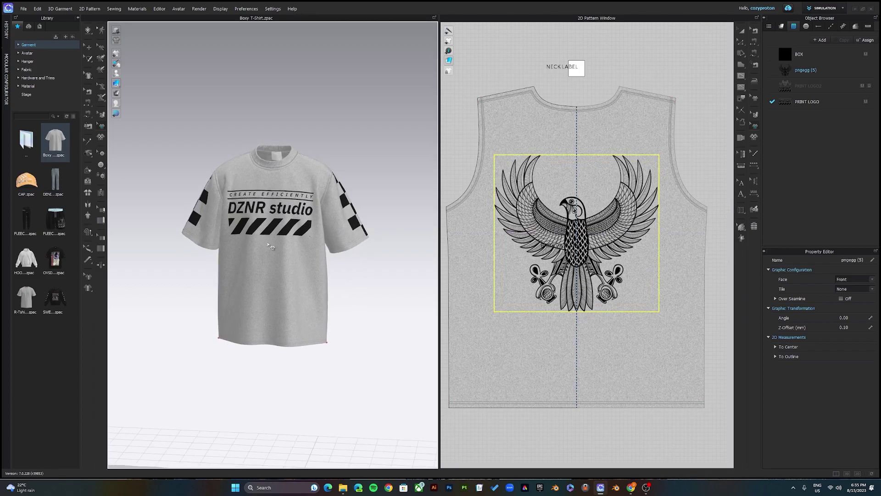
scroll(281, 283, up, 5)
scroll(285, 247, up, 8)
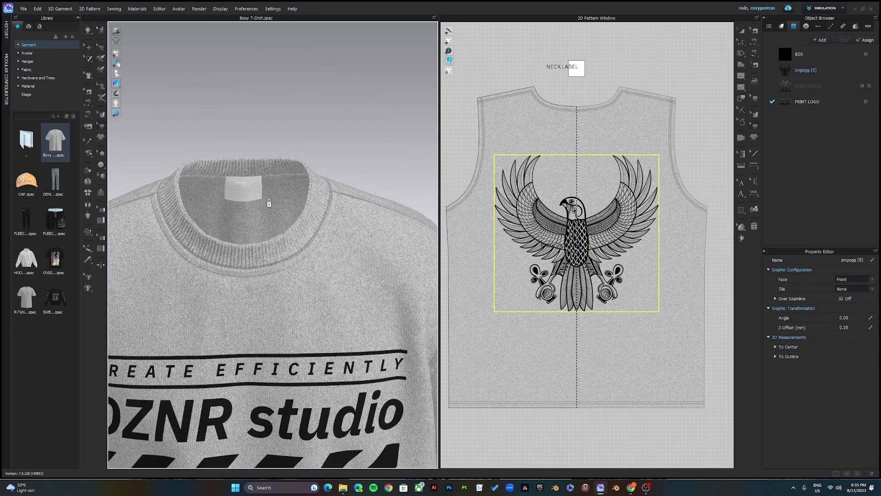
right_drag(288, 242, 296, 240)
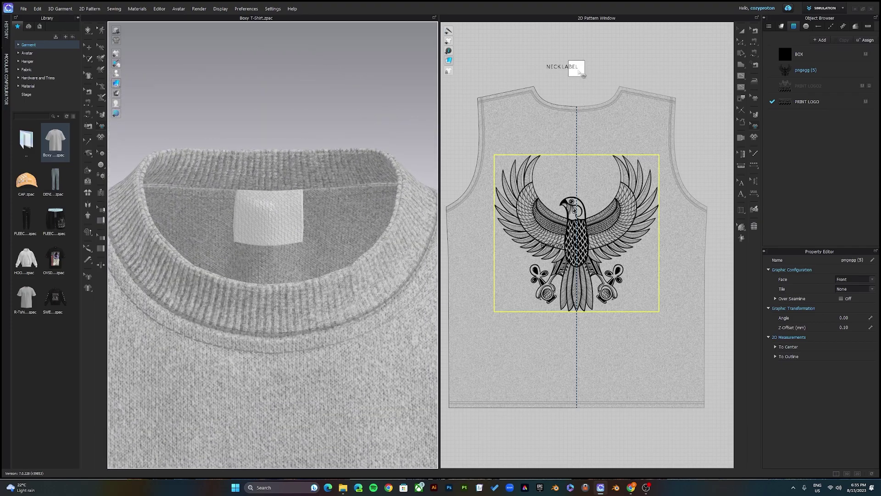
click(592, 77)
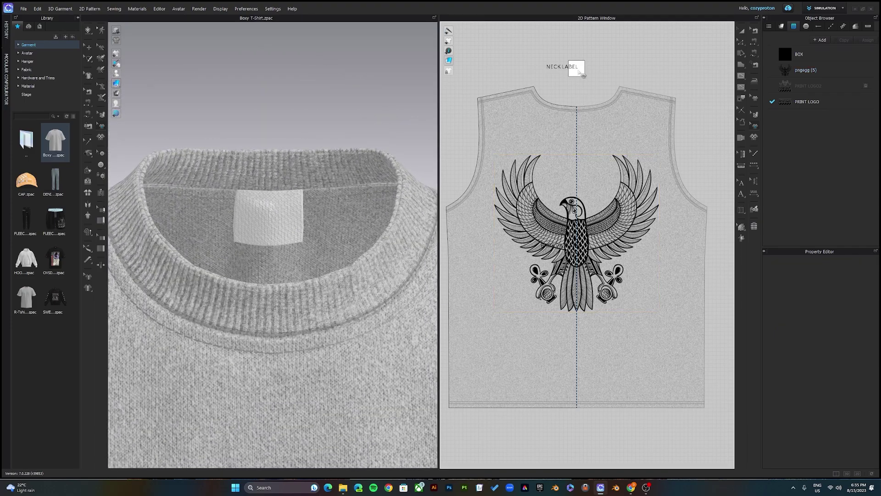
click(802, 88)
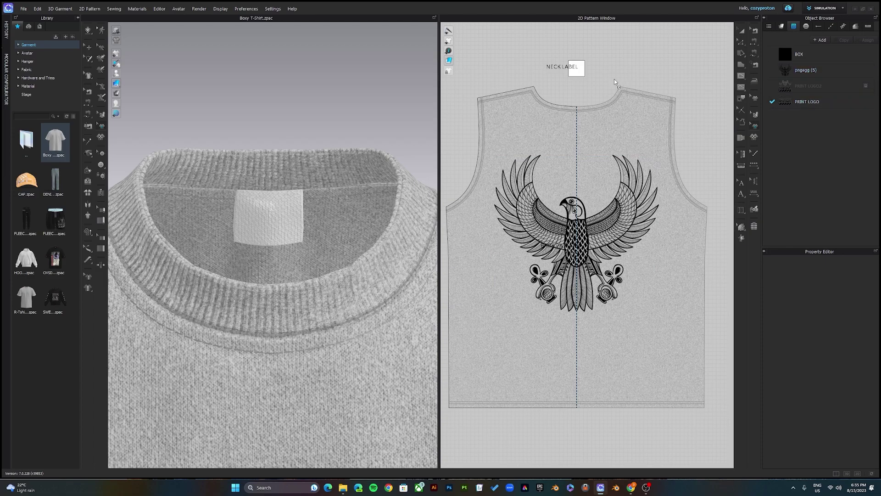
click(577, 70)
drag(596, 87, 583, 74)
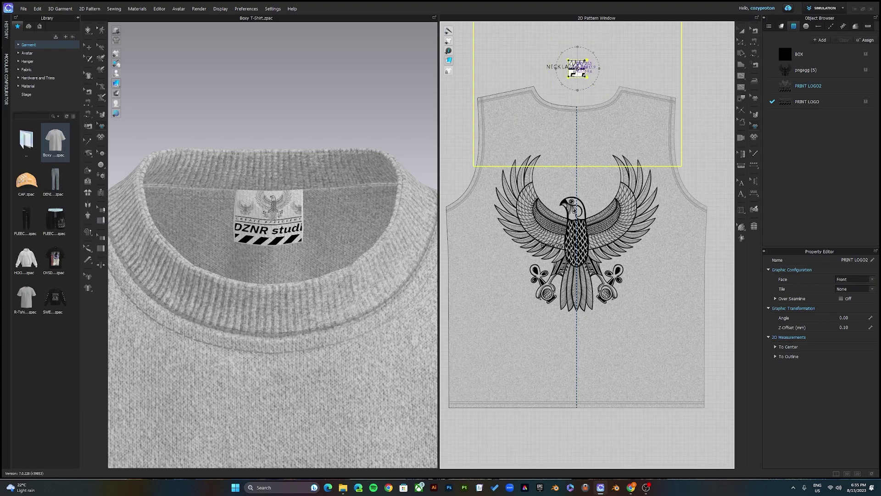
Shrink the PRINT LOGO2 graphic to fit inside the neck label's edges and centre it on the label.
scroll(575, 64, up, 3)
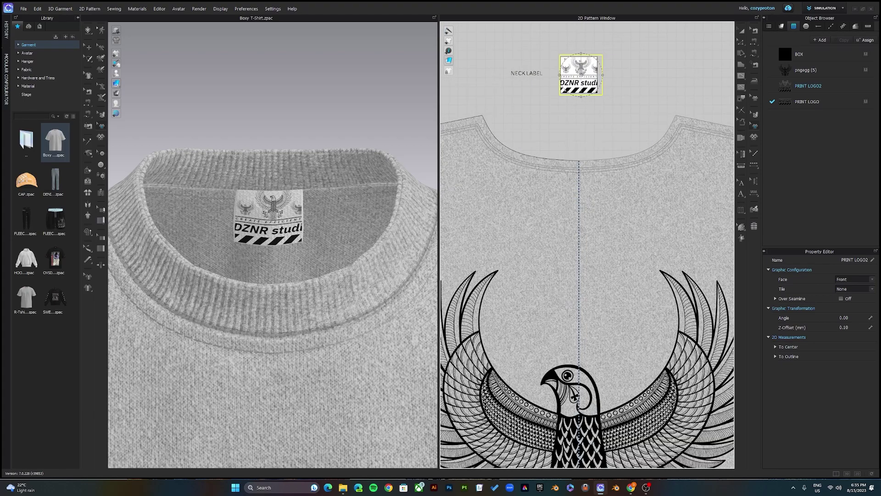
scroll(583, 75, up, 3)
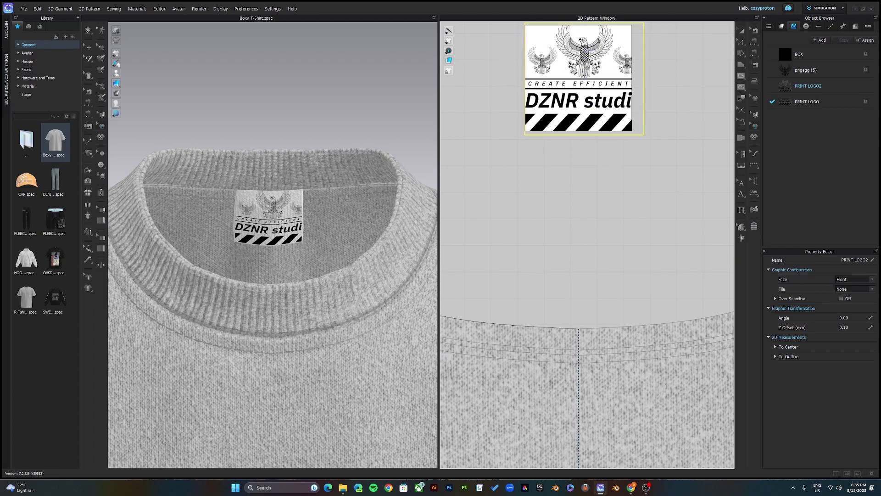
mouse_move(616, 103)
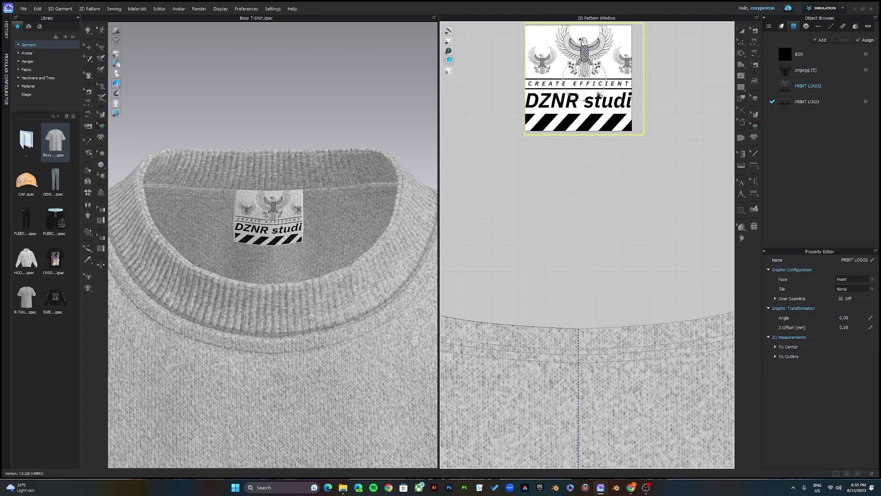
drag(599, 94, 599, 83)
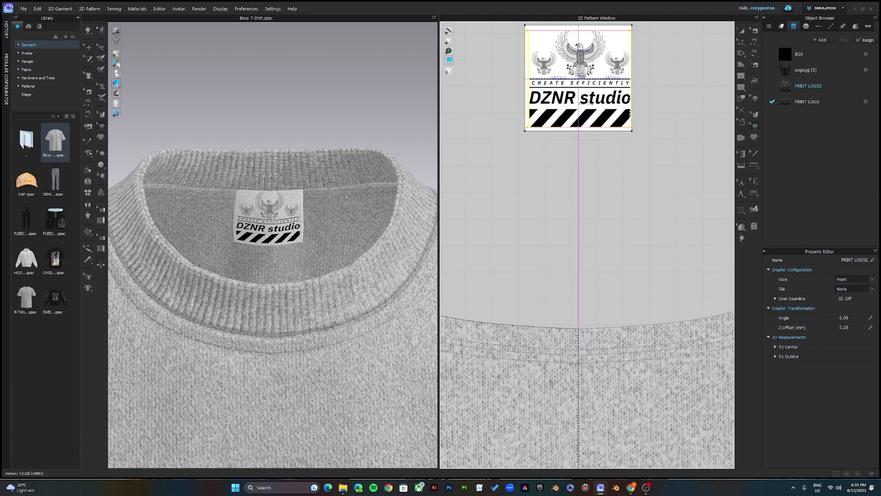
Examine the finished T-shirt in 3D, checking the neck label, front logo, sleeve graphics and overall look.
scroll(320, 252, down, 2)
scroll(321, 252, down, 5)
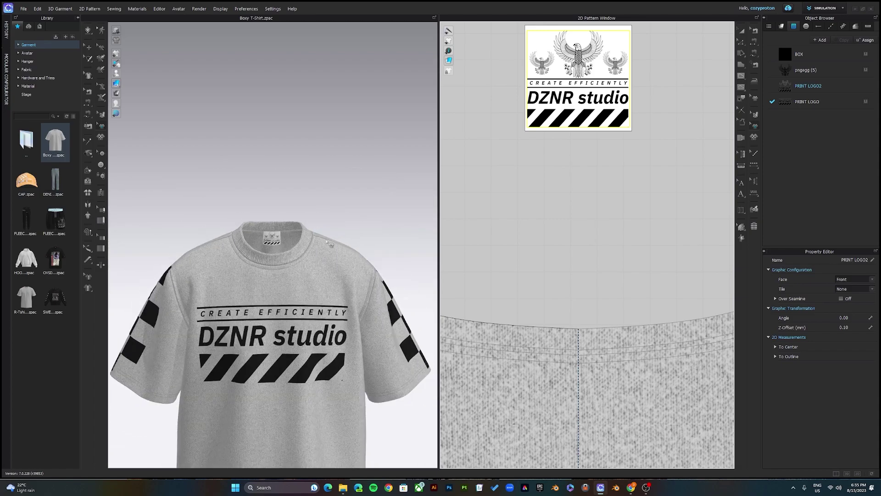
right_drag(301, 248, 363, 228)
scroll(315, 220, up, 10)
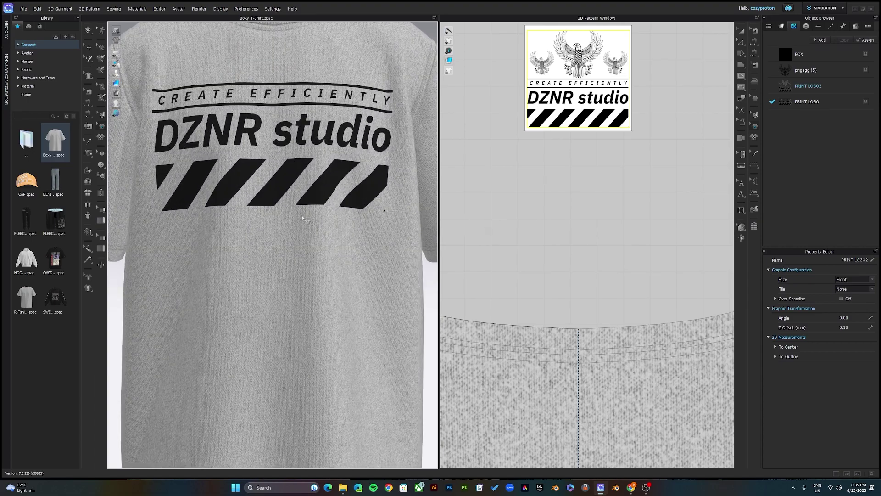
scroll(310, 275, down, 5)
scroll(394, 226, down, 5)
right_drag(393, 226, 307, 248)
scroll(275, 225, up, 4)
scroll(294, 232, down, 5)
scroll(303, 241, up, 3)
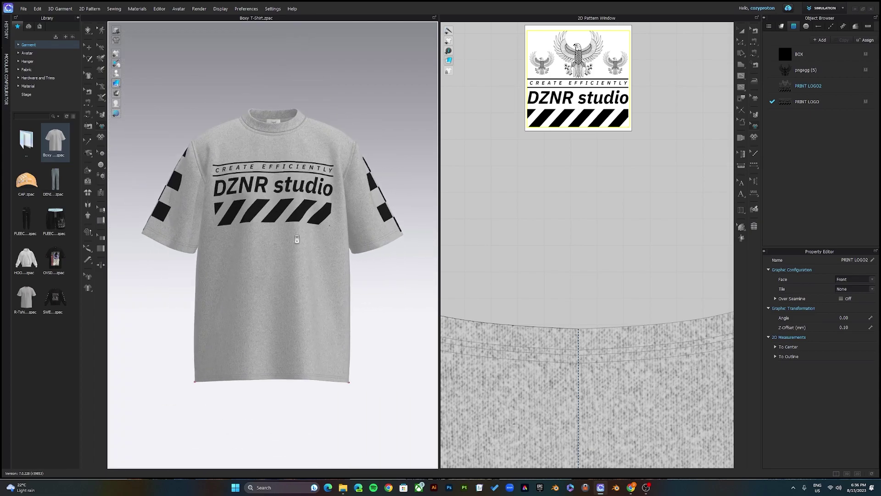
scroll(298, 239, down, 3)
scroll(308, 229, up, 3)
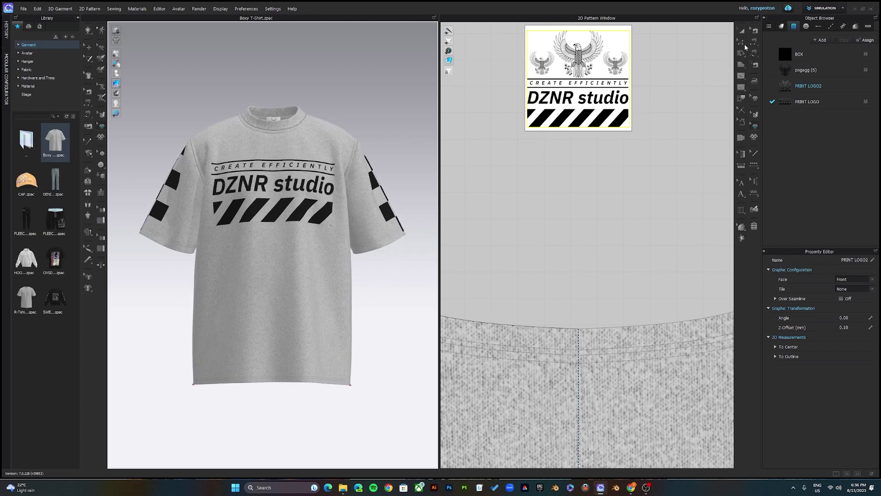
Show the fabrics and check which pattern pieces Knit_Fleece_Terry and NECK COLOR are assigned to.
click(781, 26)
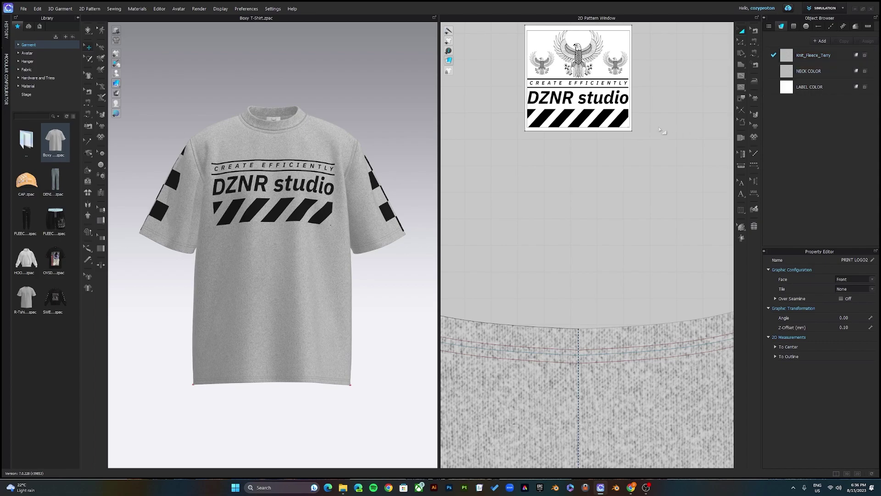
scroll(610, 298, down, 5)
scroll(610, 399, down, 5)
scroll(619, 398, up, 3)
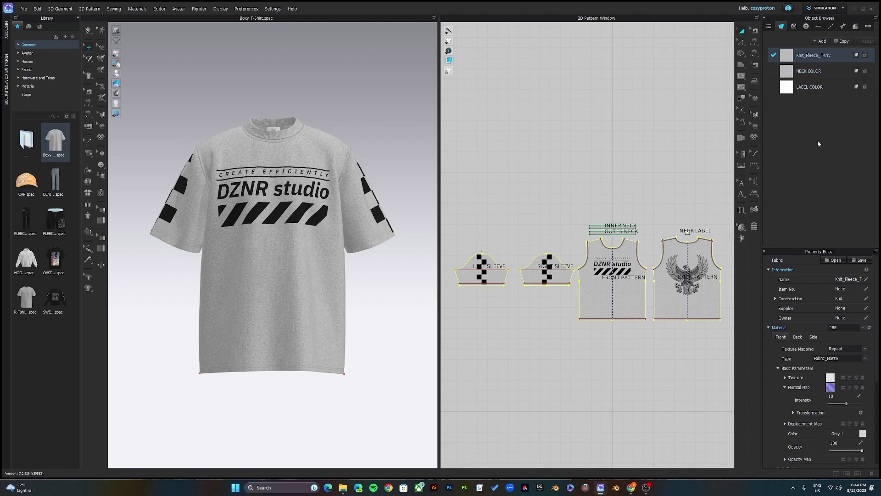
double_click(812, 54)
click(835, 146)
click(809, 70)
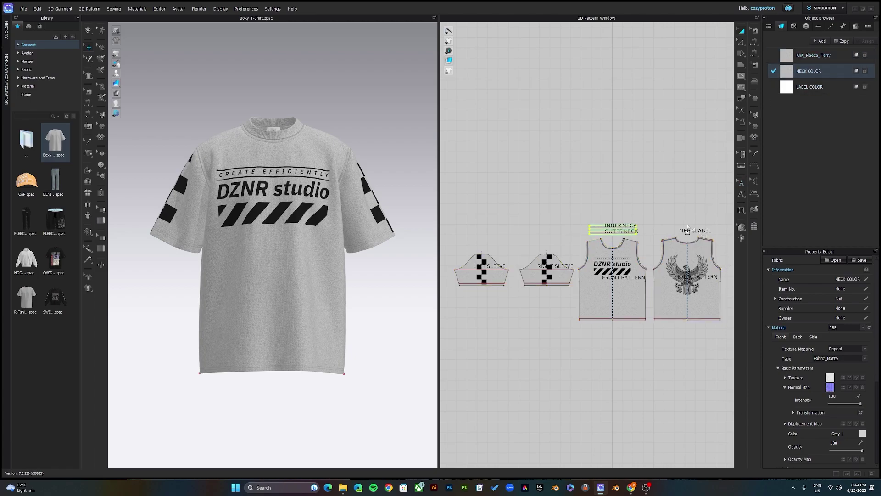
click(810, 56)
click(808, 71)
Inspect the texture layers of the Knit_Fleece_Terry fabric in the Texture Editor without changing them.
click(810, 56)
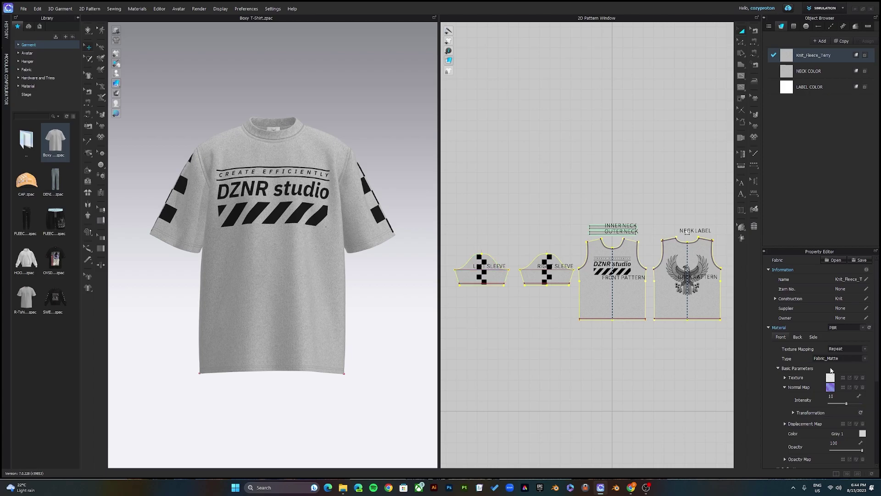
click(856, 378)
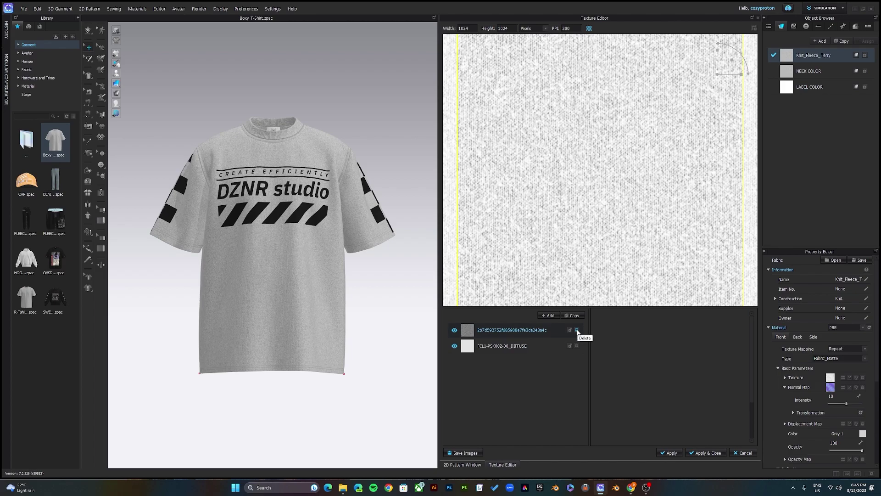
click(743, 452)
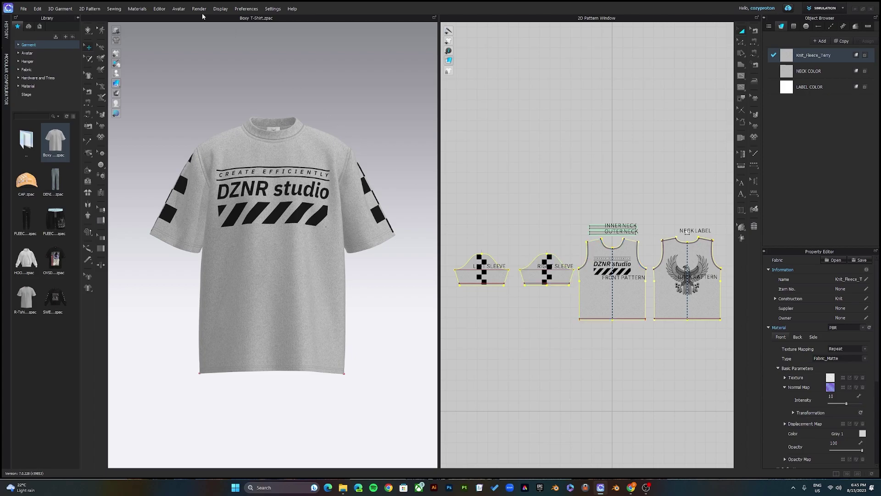
Open the Colorway Editor and rename Colorway A as Heather Grey.
click(159, 10)
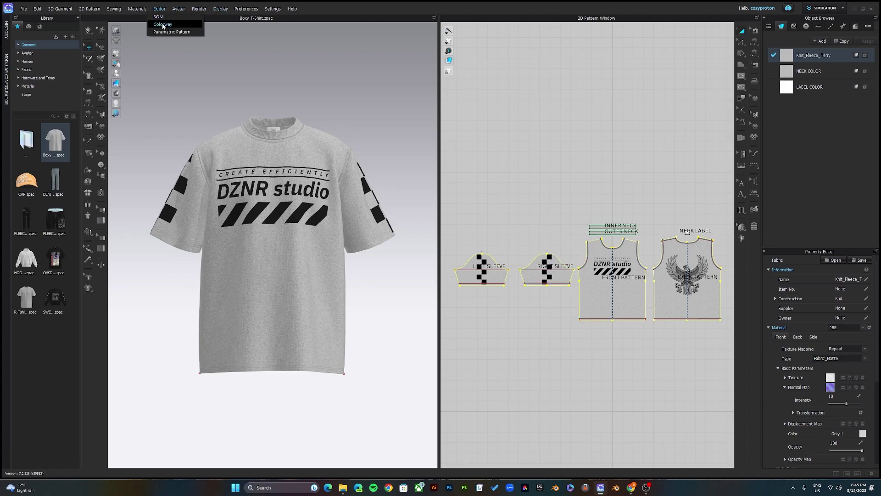
click(163, 24)
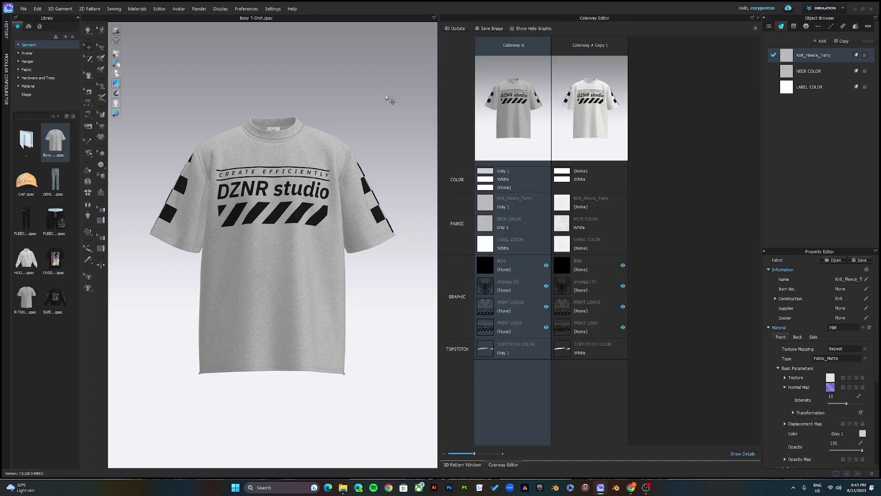
double_click(519, 44)
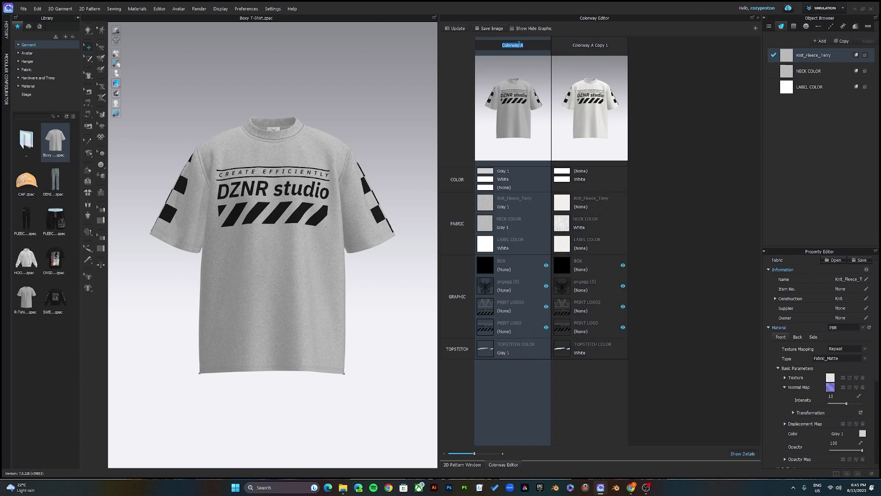
text(Heather Grey)
Make Colorway A Copy 1 the active colorway, rename it Black and close the Colorway Editor.
double_click(593, 44)
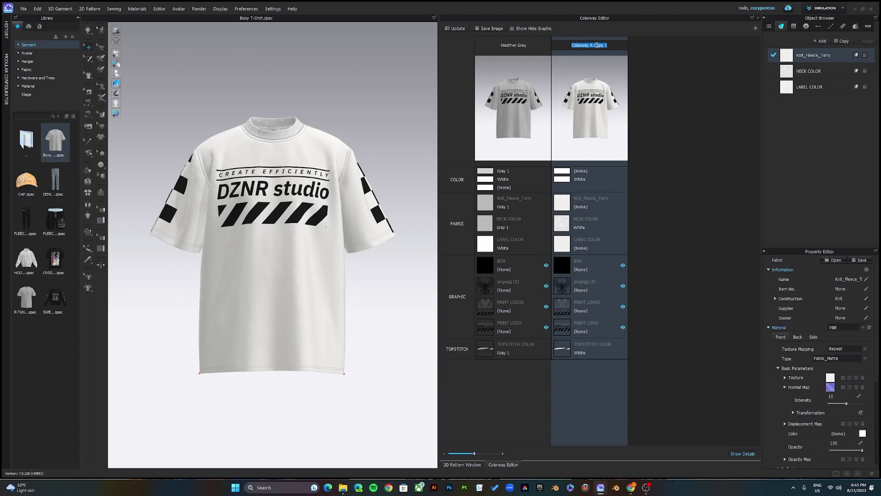
text(Black)
key(Return)
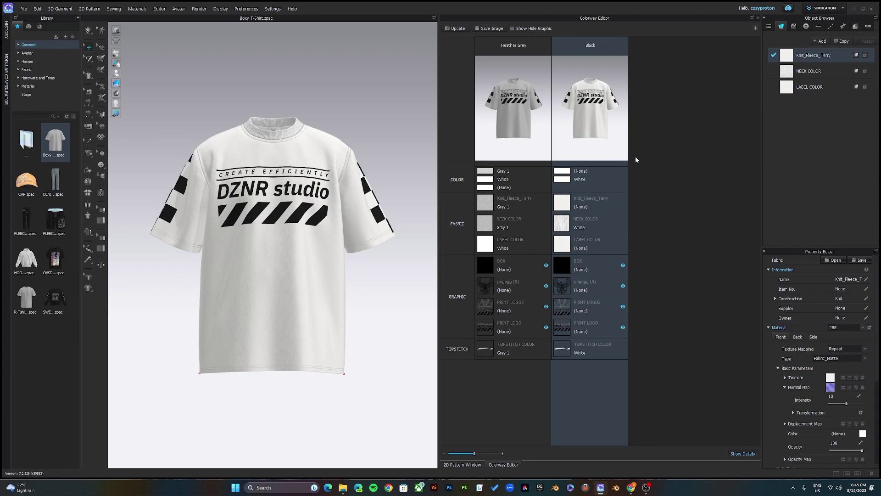
click(758, 18)
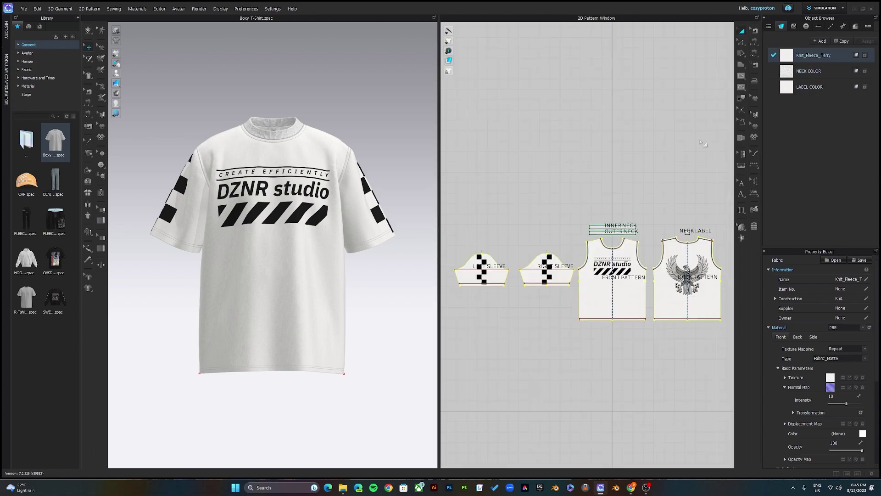
Check the Knit_Fleece_Terry texture layers of the Black colorway in the Texture Editor without changing them.
double_click(813, 56)
click(849, 61)
click(856, 378)
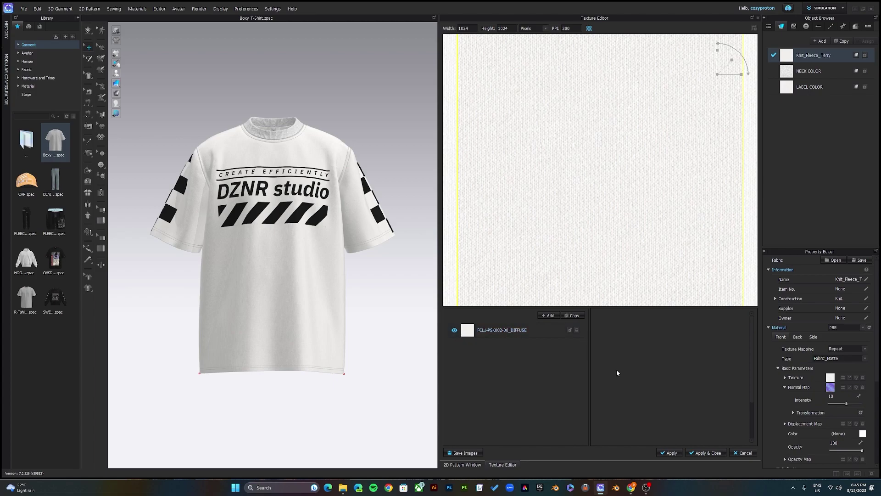
click(745, 453)
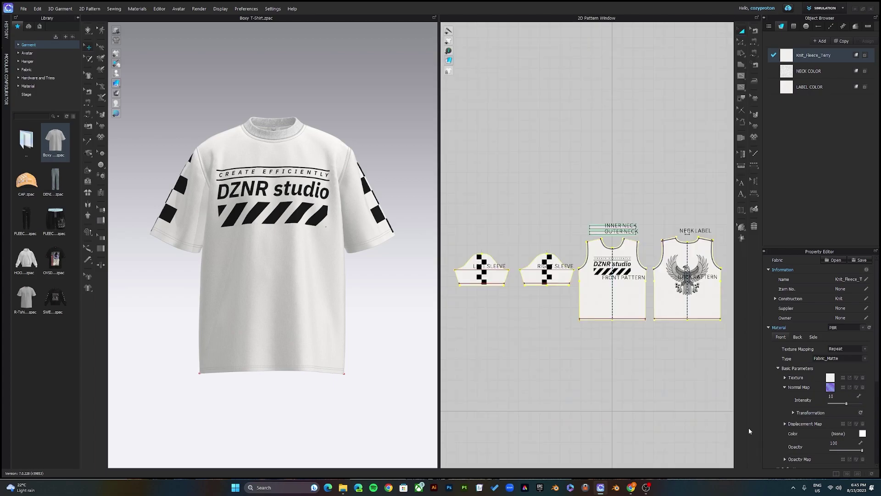
click(856, 379)
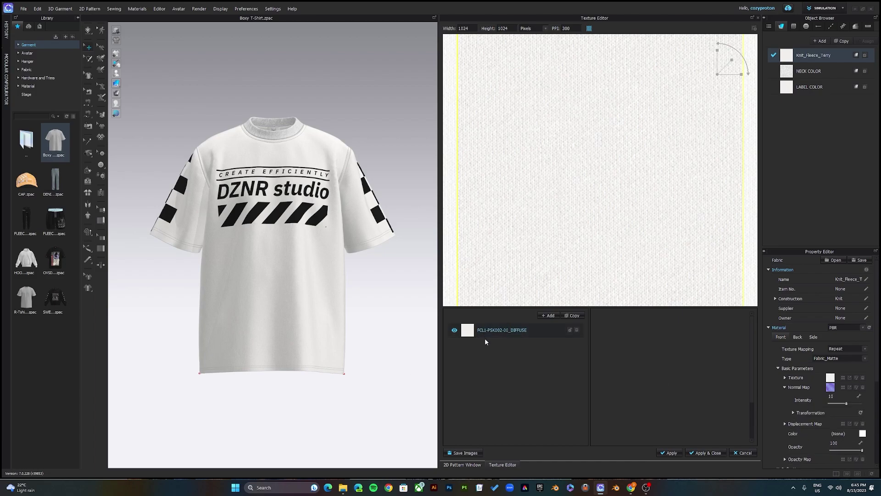
click(743, 452)
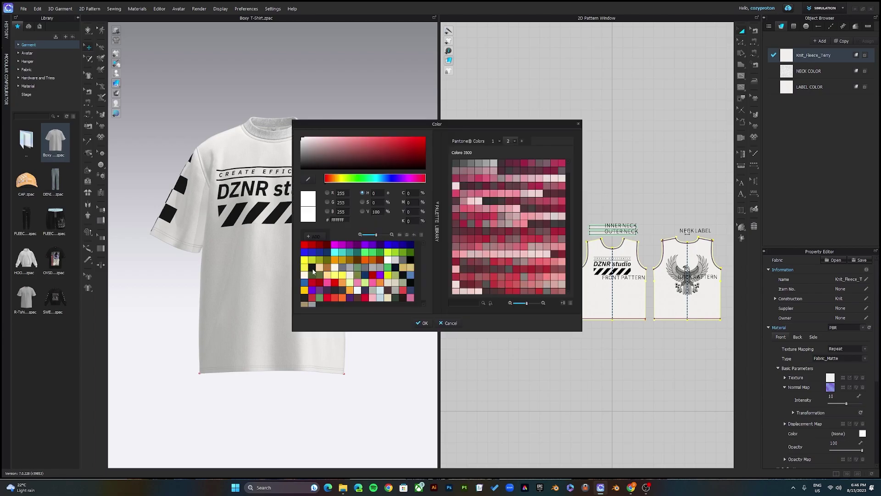
Set the Knit_Fleece_Terry fabric colour to pure black, #000000.
click(312, 268)
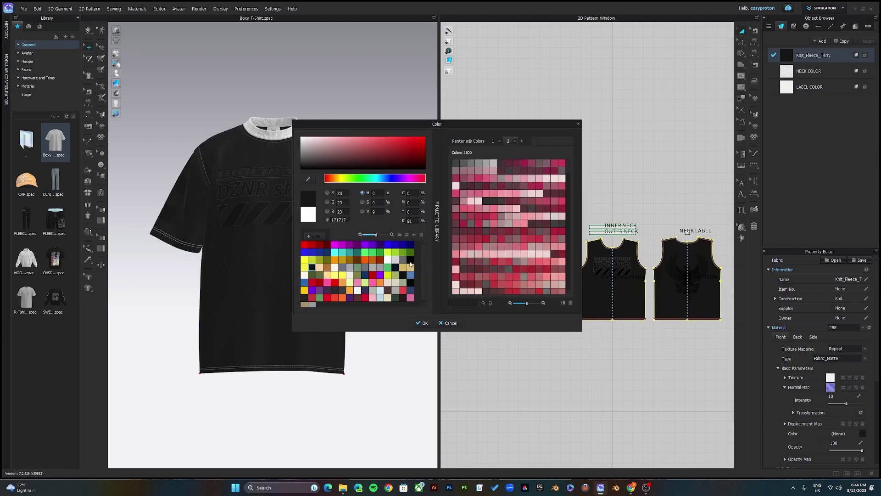
click(411, 260)
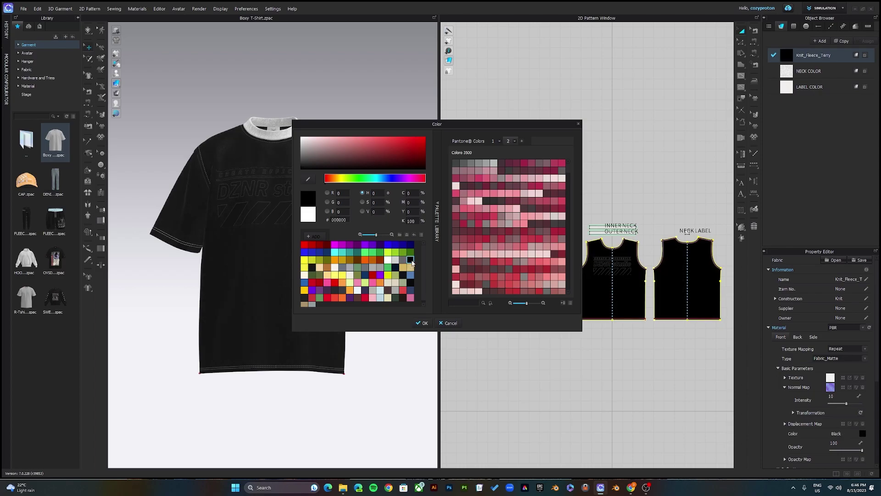
click(424, 323)
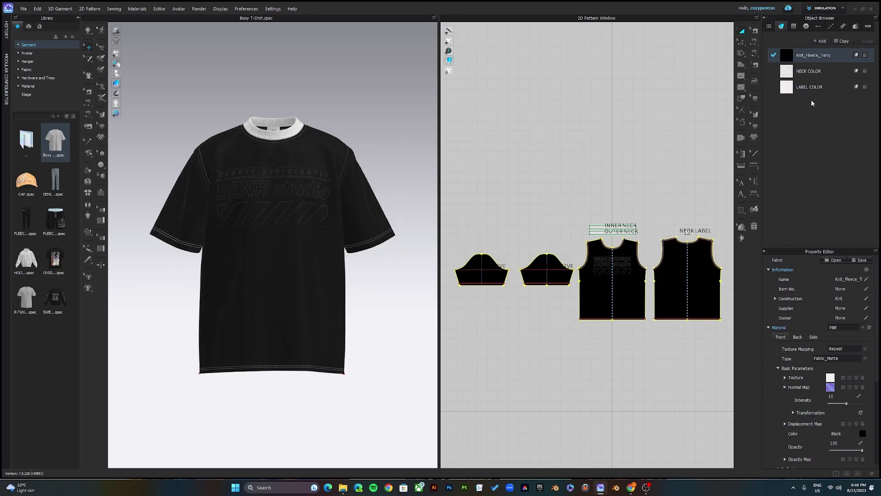
Check the NECK COLOR fabric's texture layers in the Texture Editor without changing them.
click(812, 71)
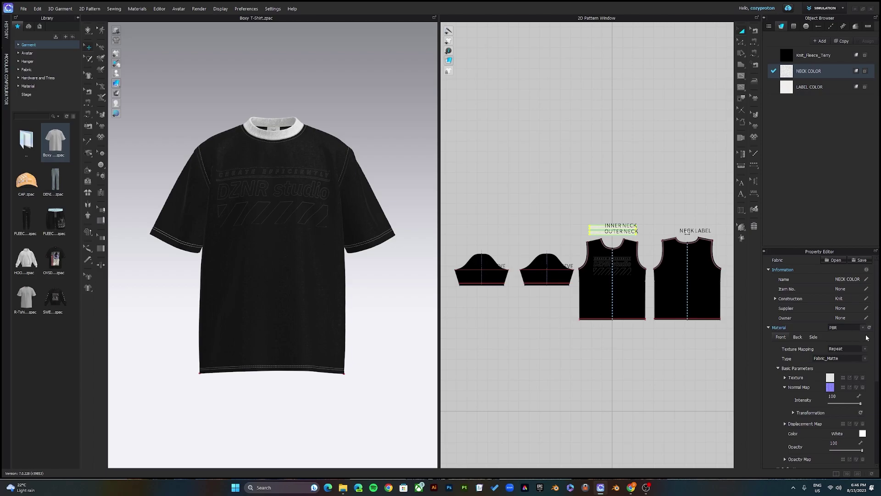
click(861, 379)
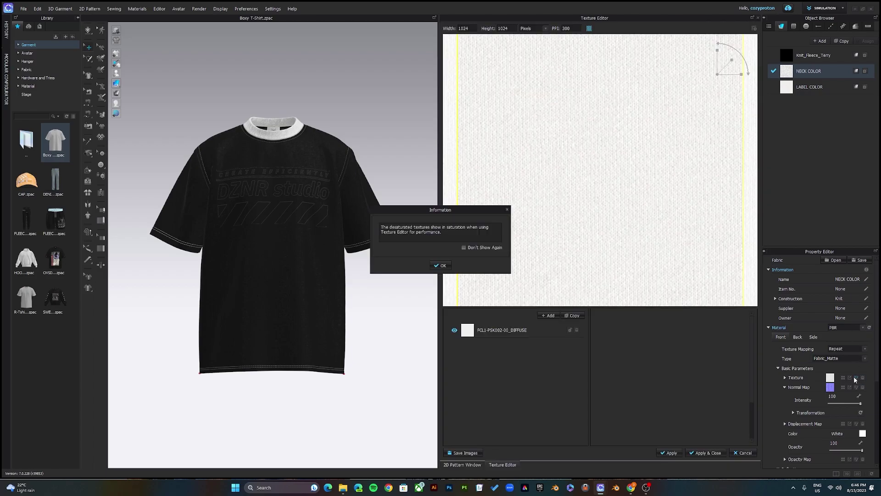
click(441, 266)
click(743, 452)
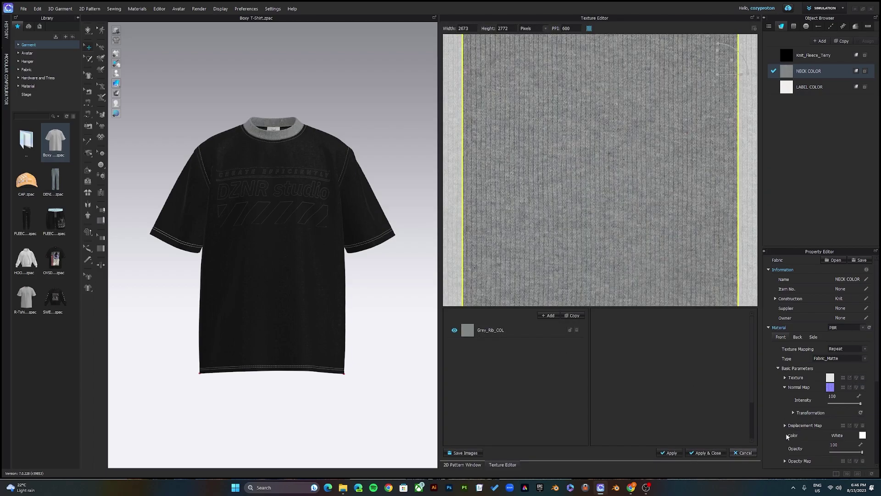
Set the NECK COLOR fabric colour to pure black, #000000.
click(862, 434)
click(409, 261)
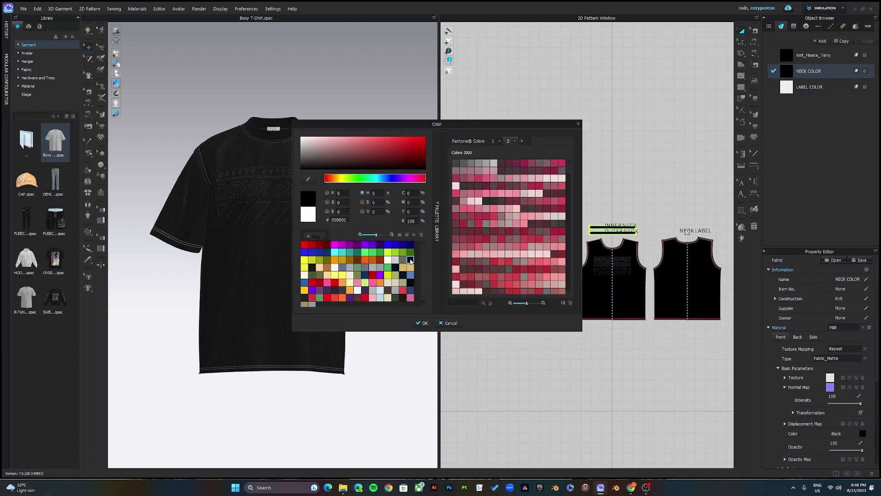
click(422, 323)
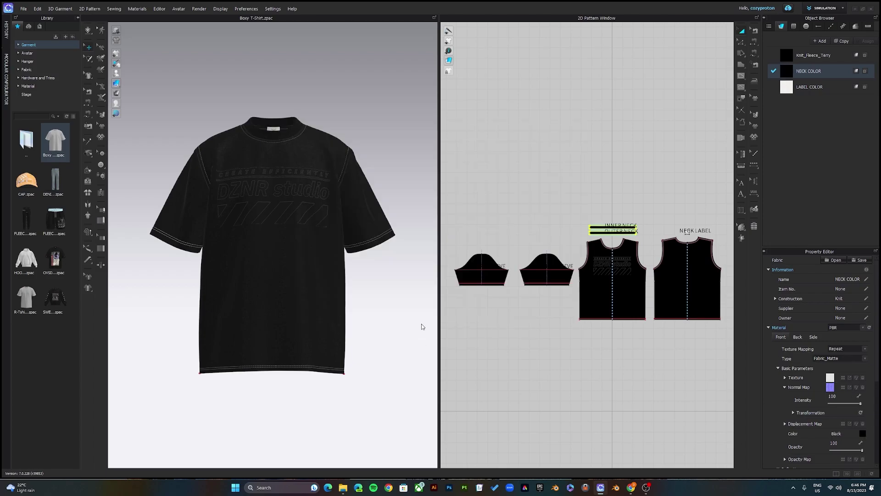
Select the LABEL COLOR fabric and examine the topstitching on the T-shirt's sleeves and hem up close.
click(809, 87)
scroll(277, 128, up, 2)
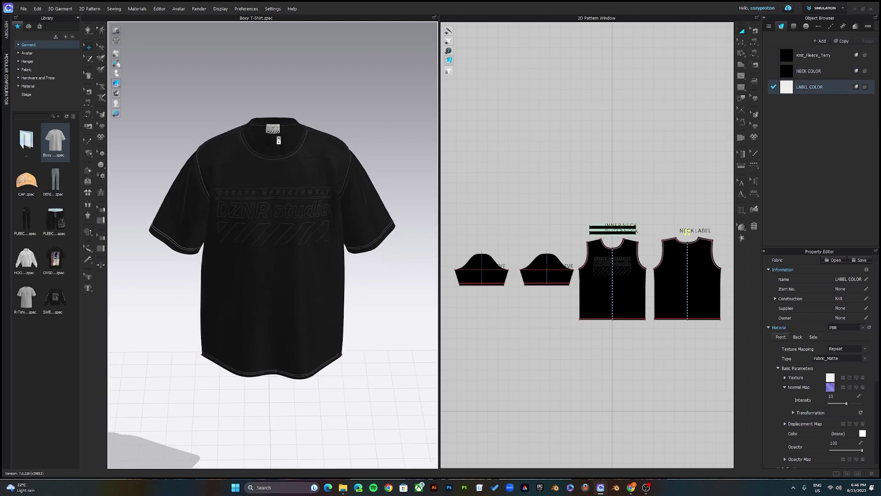
scroll(282, 133, down, 2)
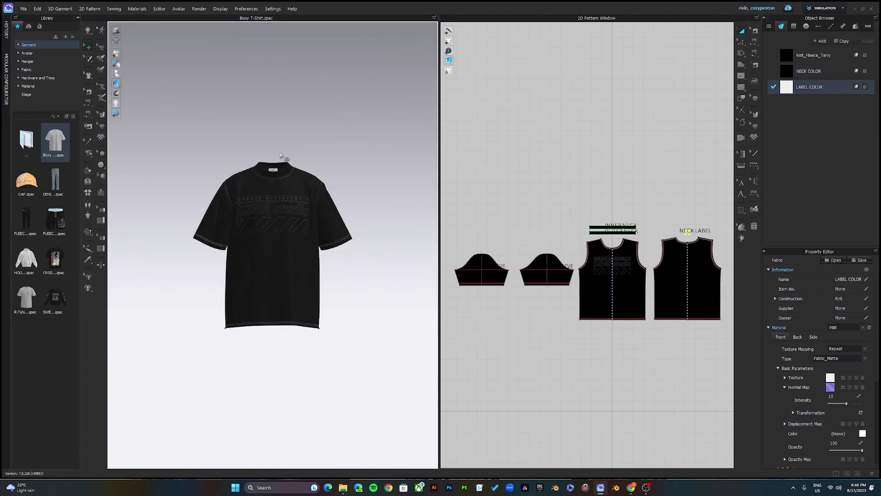
scroll(228, 200, up, 5)
scroll(228, 200, up, 8)
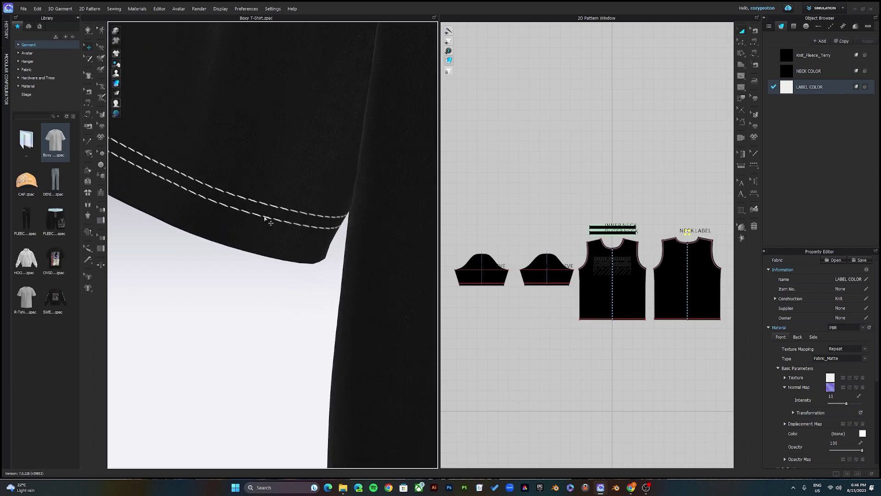
scroll(278, 198, down, 6)
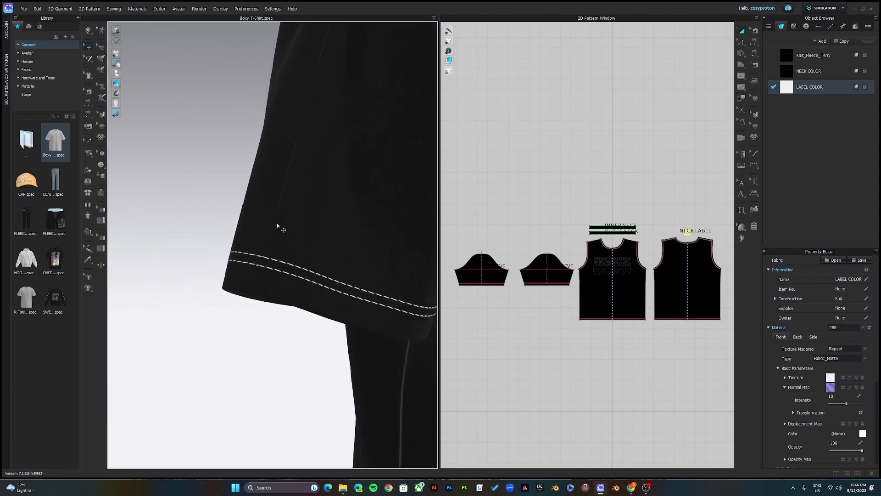
right_drag(270, 226, 272, 195)
scroll(275, 198, down, 4)
key(2)
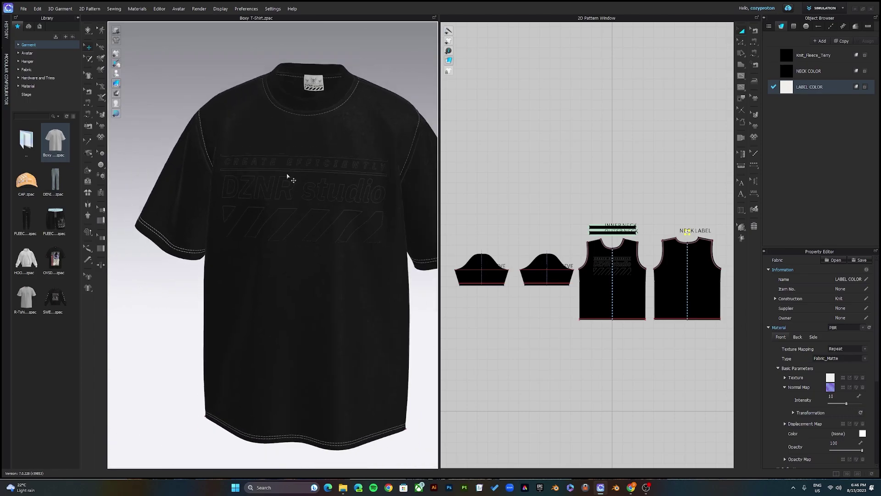
Set the TOPSTITCH COLOR topstitch to near-black, #171717, and check the seams on the shirt's side and sleeve.
click(832, 26)
click(814, 70)
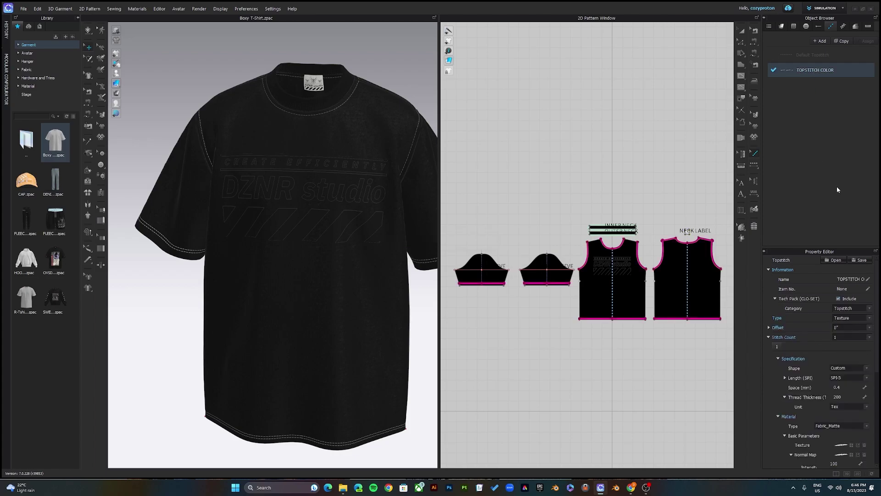
scroll(849, 348, down, 5)
scroll(816, 346, up, 1)
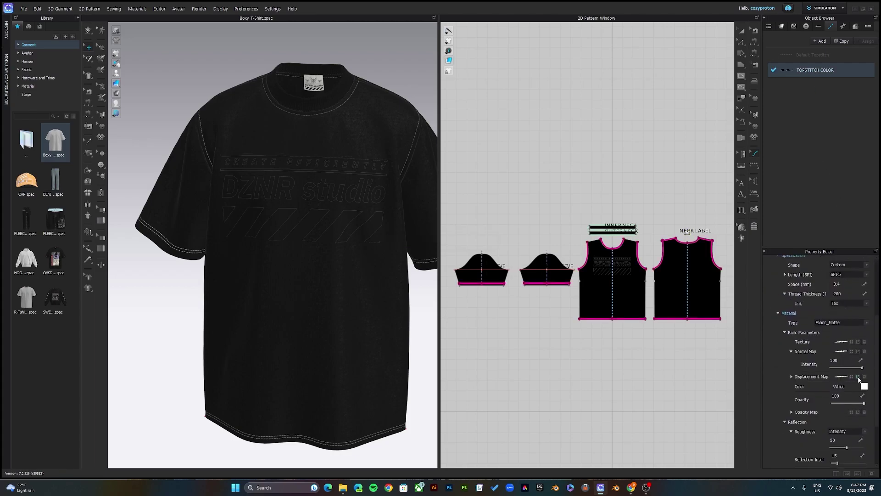
click(864, 386)
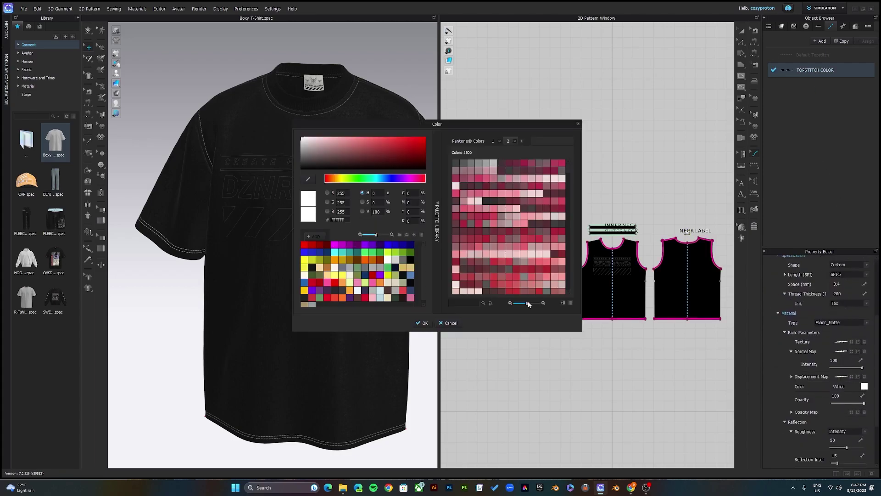
click(410, 260)
click(314, 269)
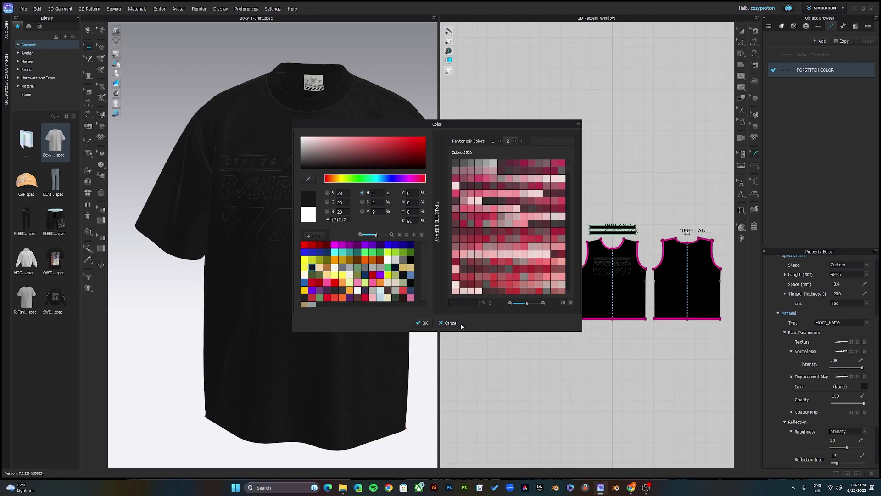
click(424, 324)
right_drag(394, 315, 270, 275)
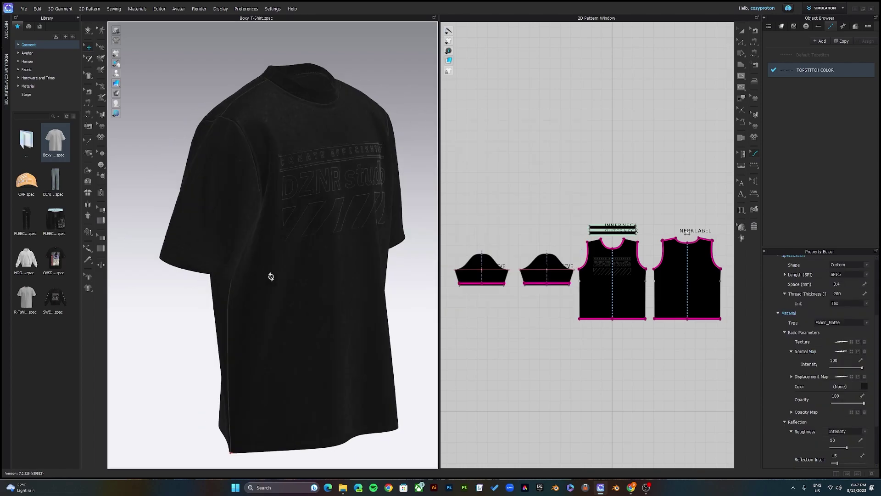
scroll(266, 285, up, 6)
scroll(232, 338, down, 8)
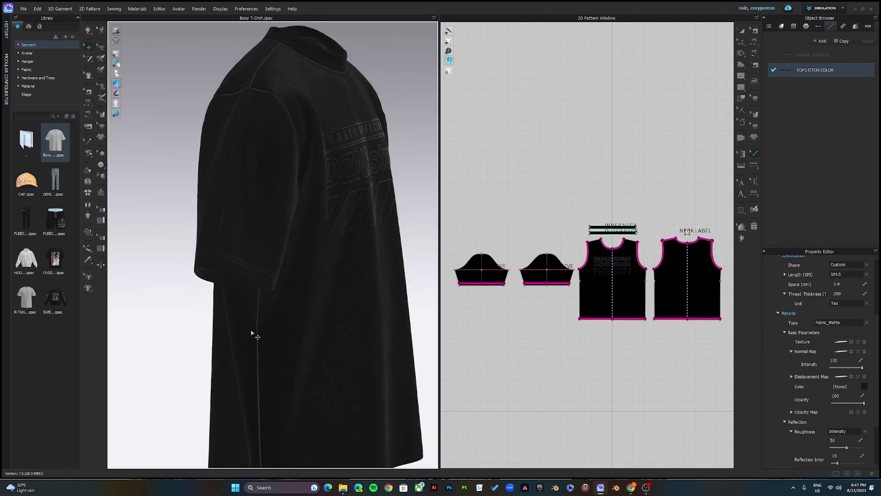
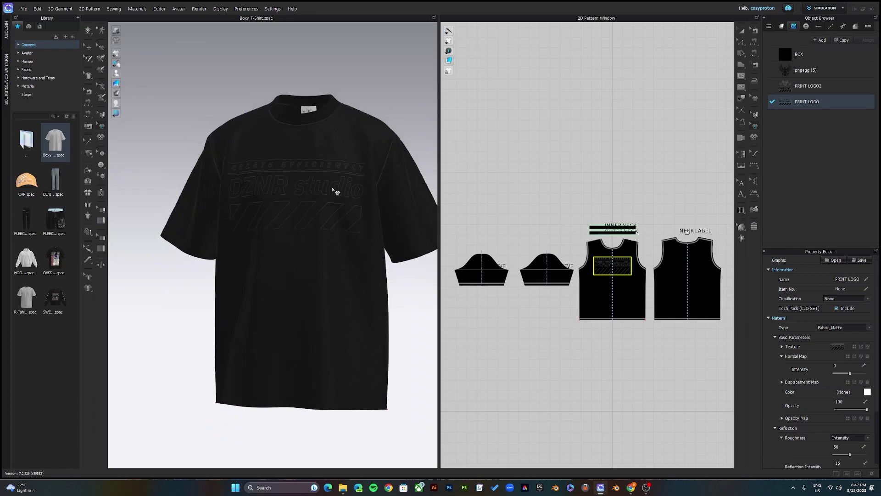
Turn on texture desaturation for the PRINT LOGO graphic on the shirt front.
scroll(321, 205, up, 4)
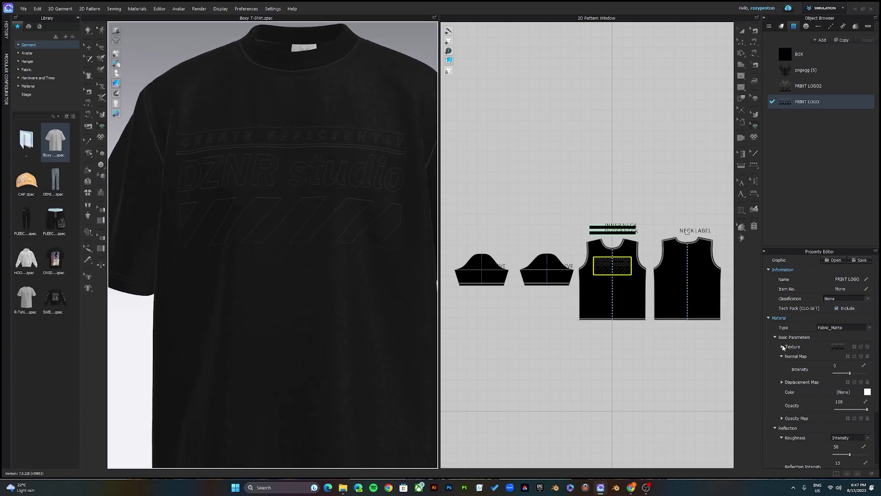
click(782, 347)
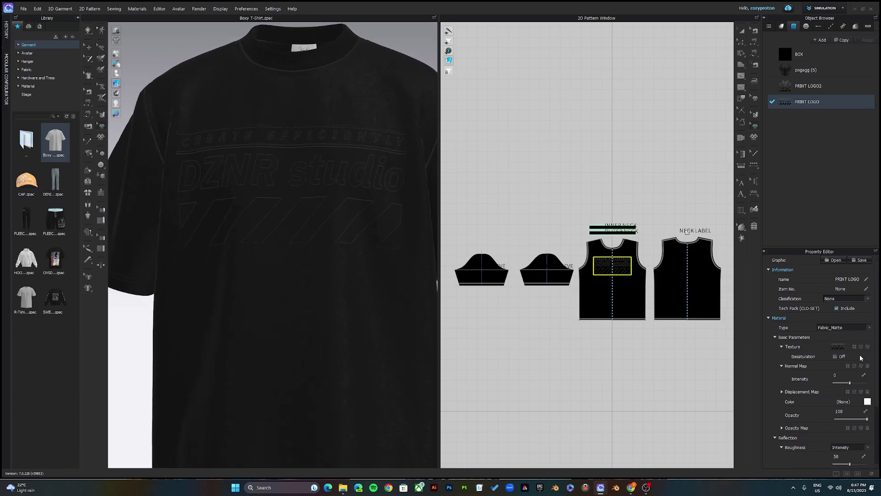
click(834, 357)
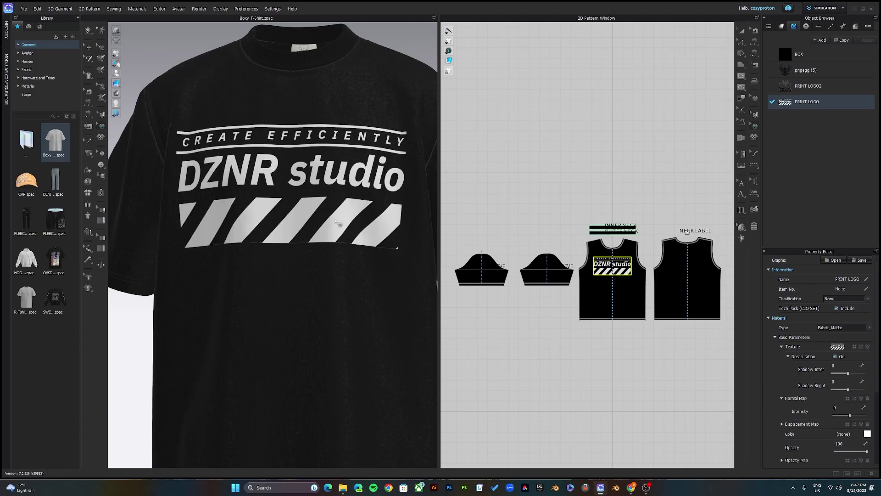
scroll(312, 216, down, 5)
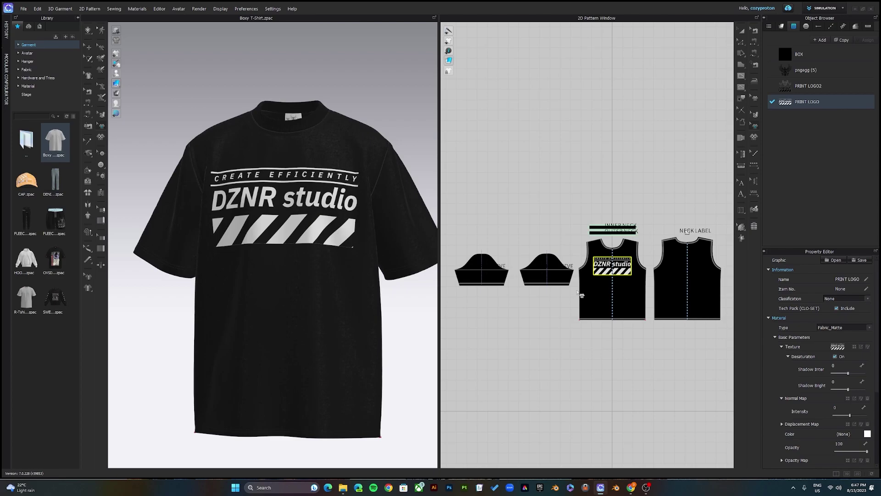
Try several palette colours on the PRINT LOGO graphic and set it to green, #44B467.
click(866, 433)
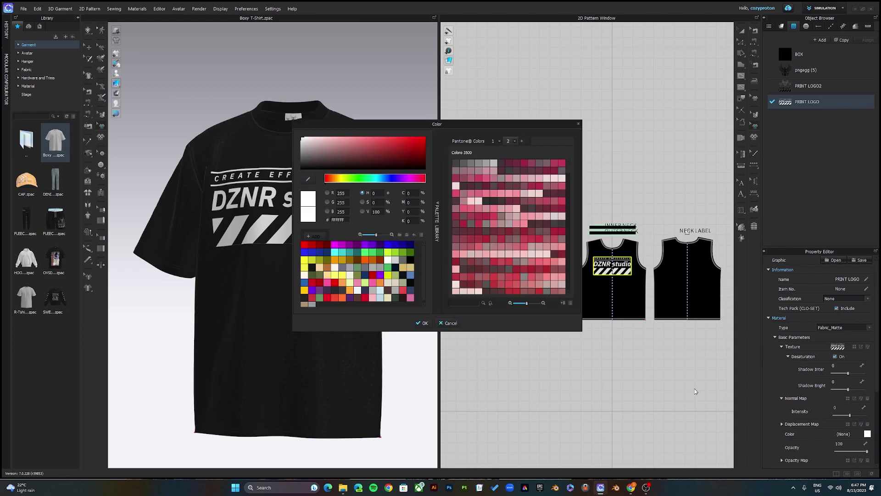
click(388, 268)
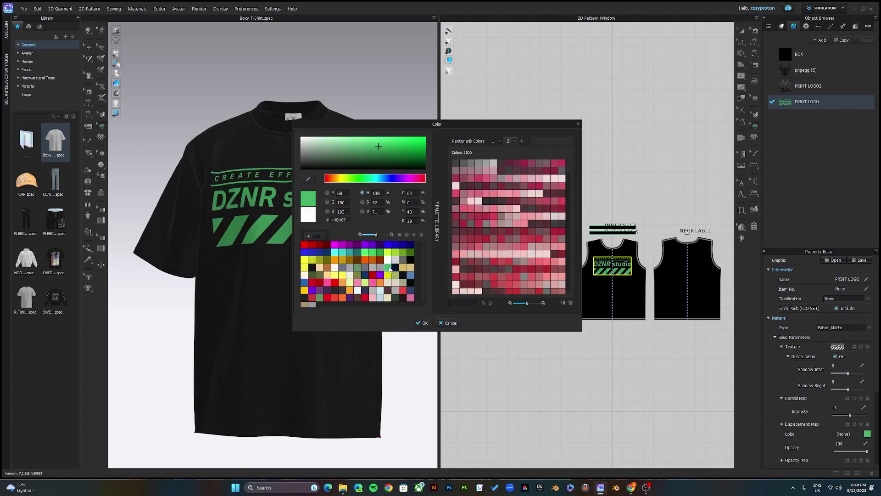
click(365, 267)
click(342, 274)
click(357, 267)
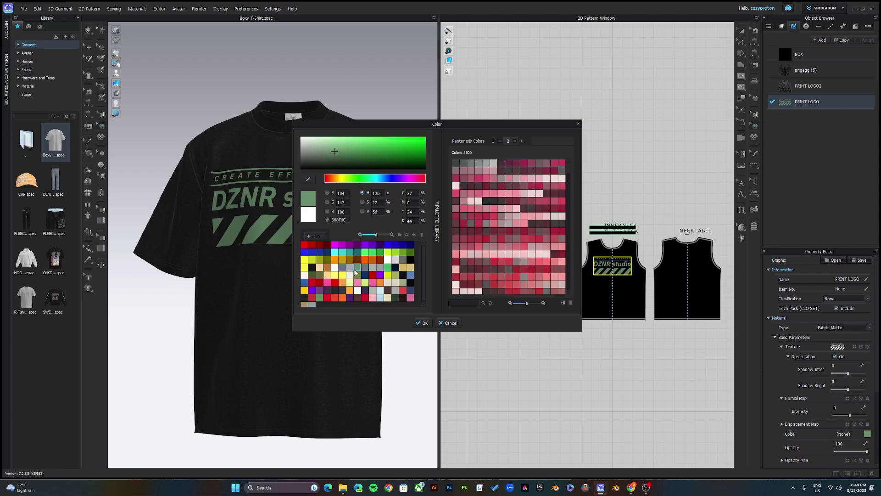
click(379, 254)
click(361, 271)
click(387, 267)
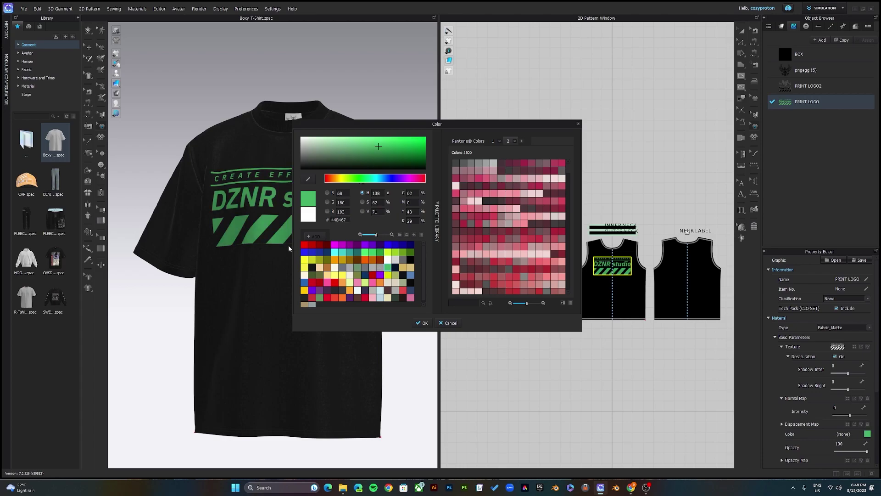
click(421, 323)
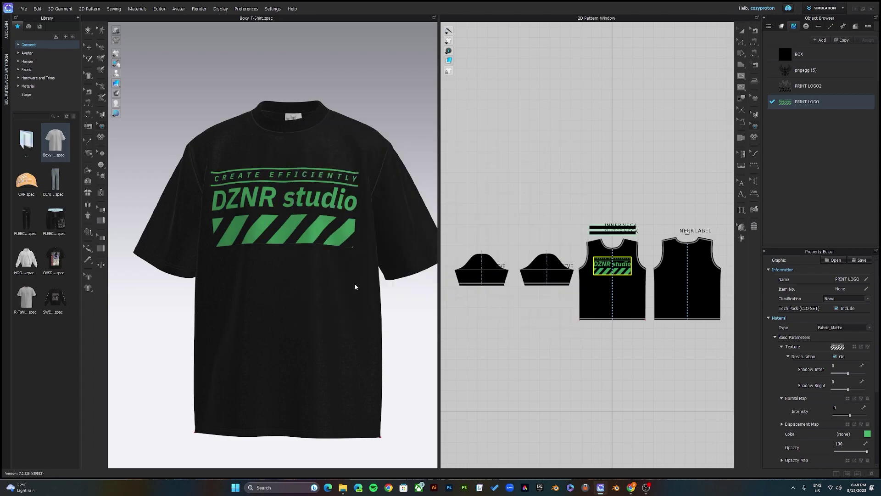
Turn on texture desaturation for the BOX graphic that forms the checkered sleeve pattern.
scroll(354, 279, down, 3)
right_drag(354, 279, 425, 221)
scroll(351, 237, up, 2)
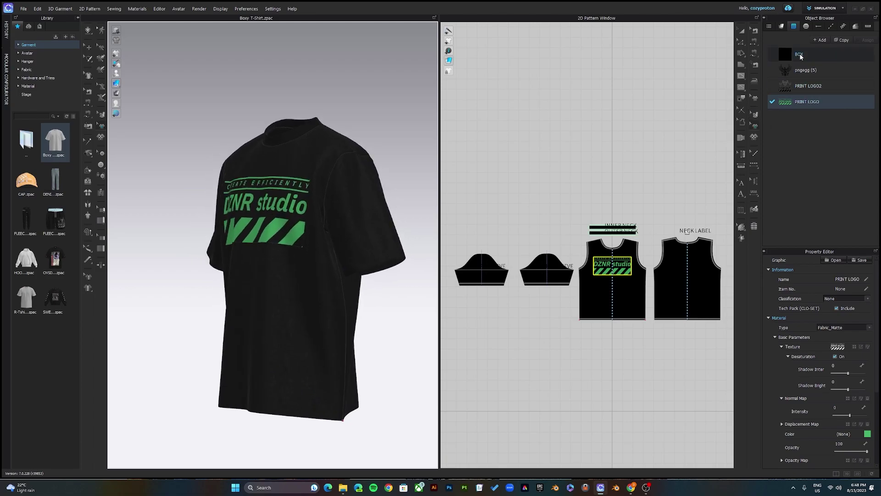
click(800, 55)
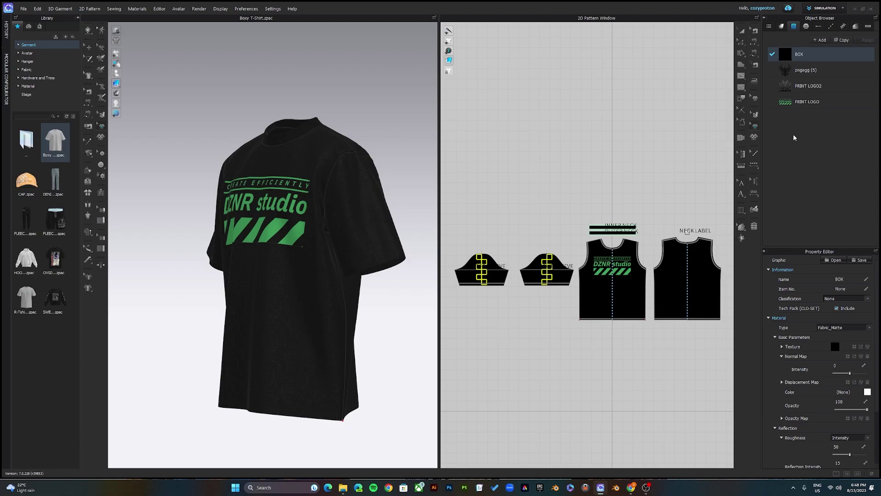
double_click(800, 54)
key(Return)
click(781, 347)
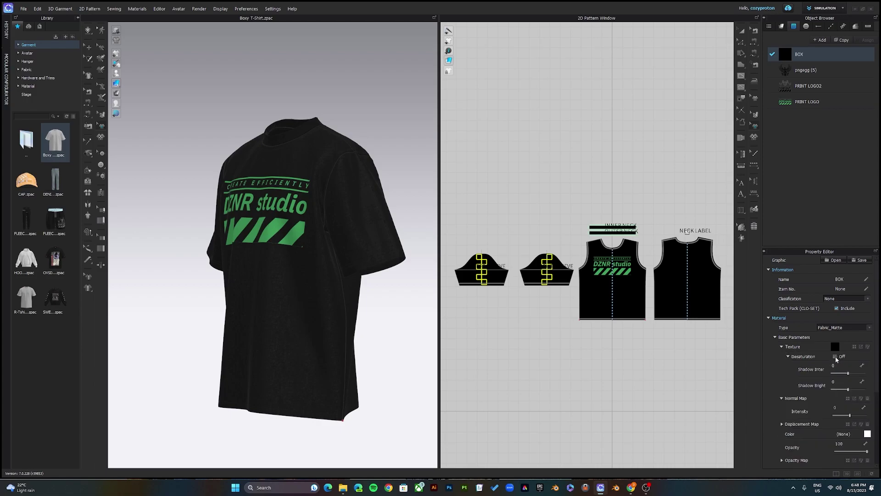
click(835, 356)
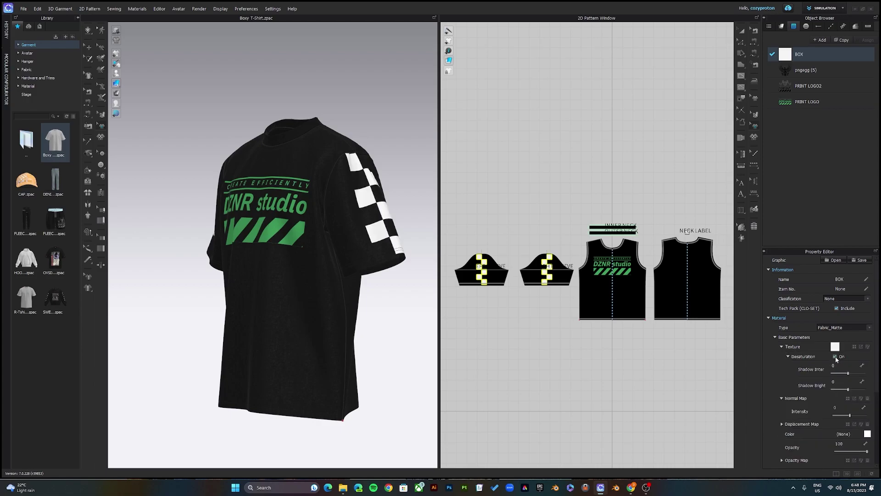
Set the BOX graphic's colour to the same palette green as the front logo.
click(862, 433)
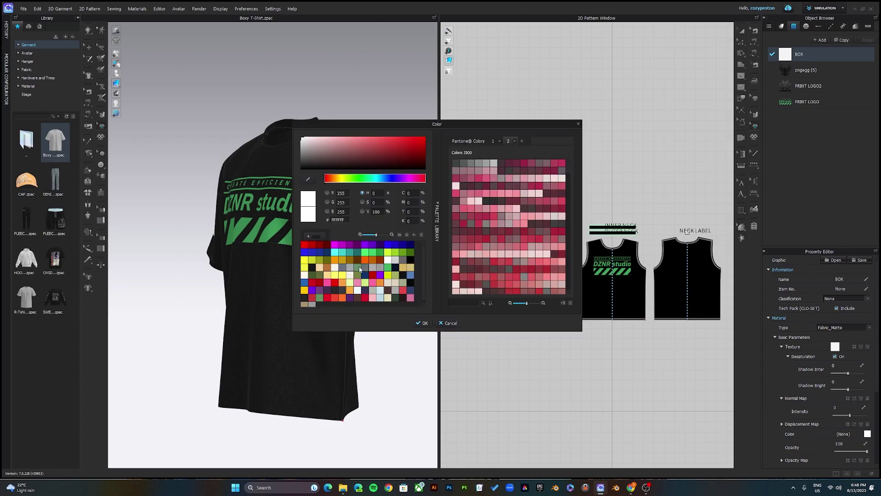
click(358, 269)
click(389, 270)
click(423, 323)
right_drag(383, 309, 510, 254)
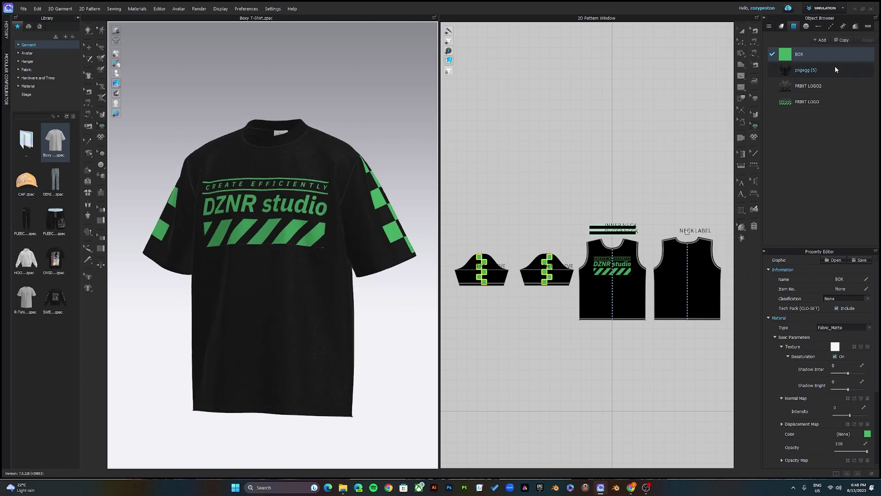
Turn on texture desaturation for the pngegg (5) bird graphic on the shirt's back.
click(805, 70)
right_drag(354, 207, 222, 205)
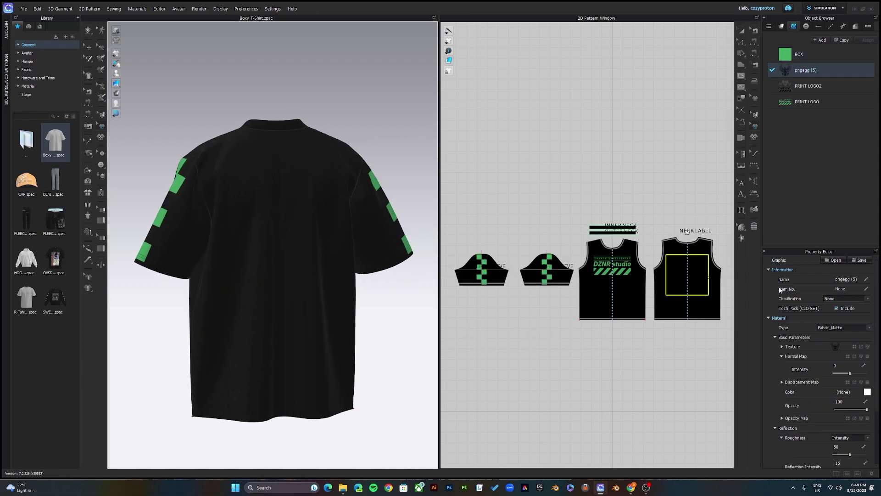
click(782, 346)
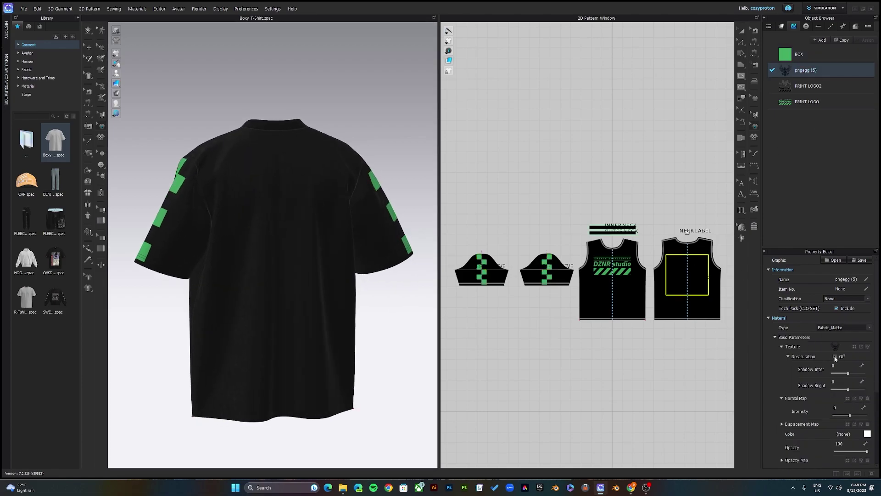
click(835, 356)
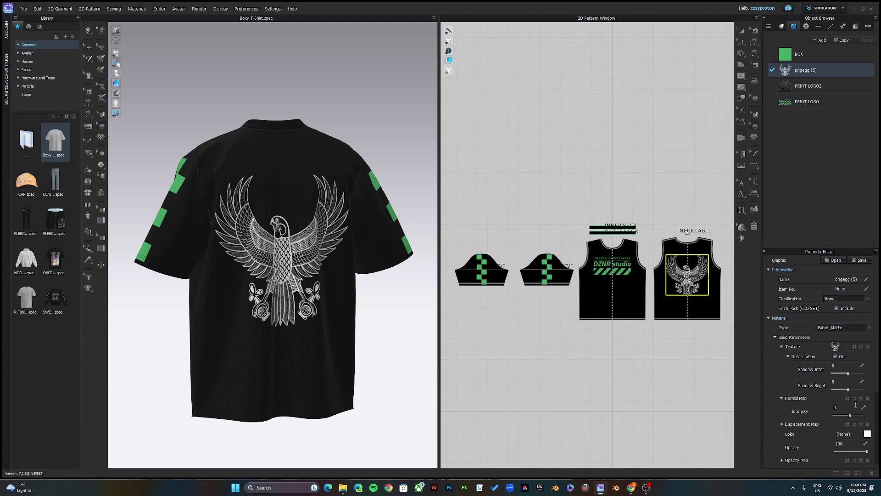
Set the colour of the pngegg (5) bird graphic to the palette green #44B467.
scroll(854, 404, down, 3)
click(867, 330)
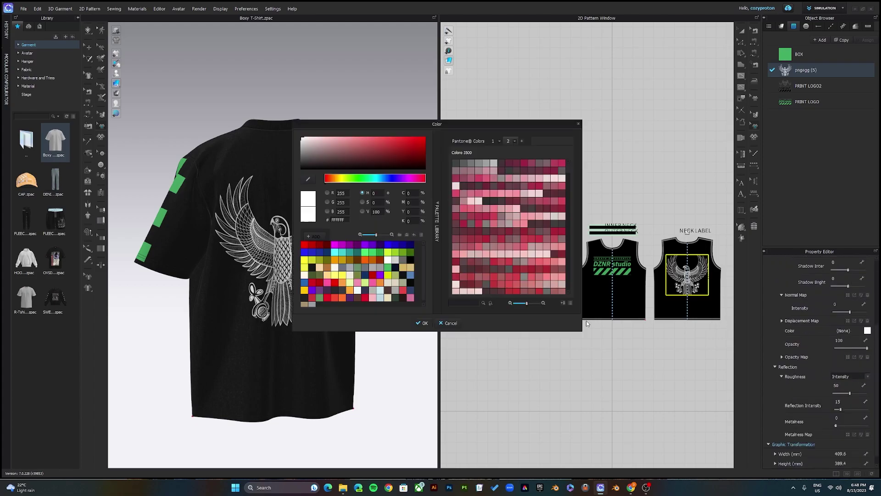
click(388, 267)
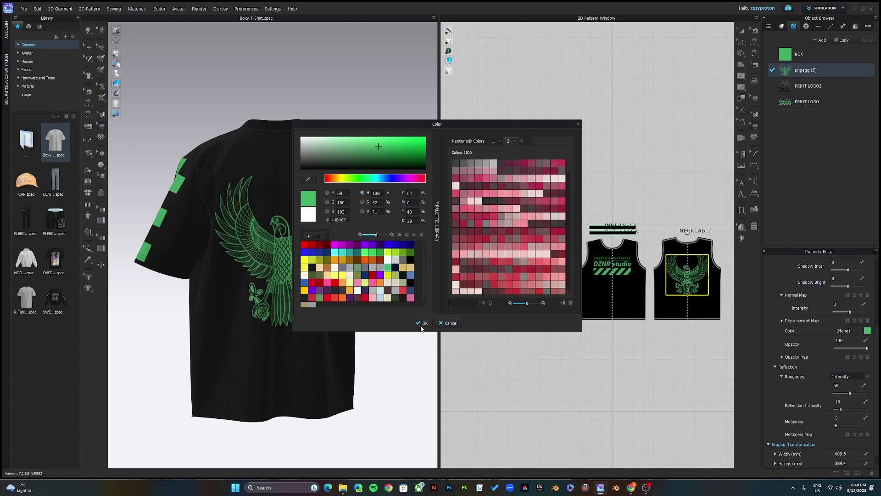
click(423, 323)
Add a copy of the Black colorway in the Colorway Editor, delete the copy and close the editor.
key(2)
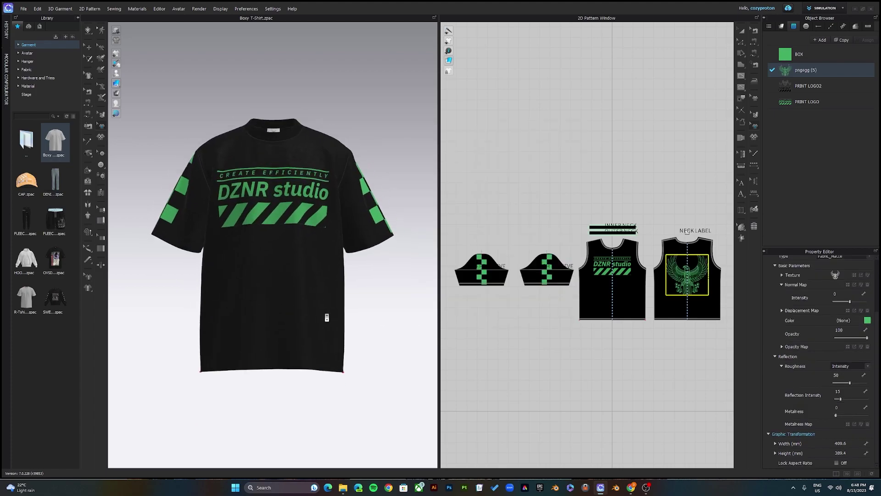
mouse_move(369, 290)
right_down()
mouse_move(185, 280)
mouse_move(362, 289)
right_up()
key(2)
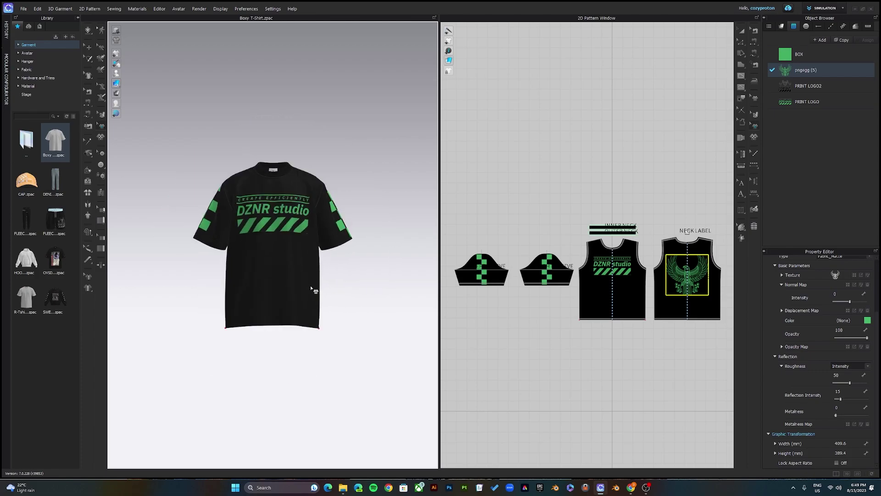
scroll(311, 291, up, 5)
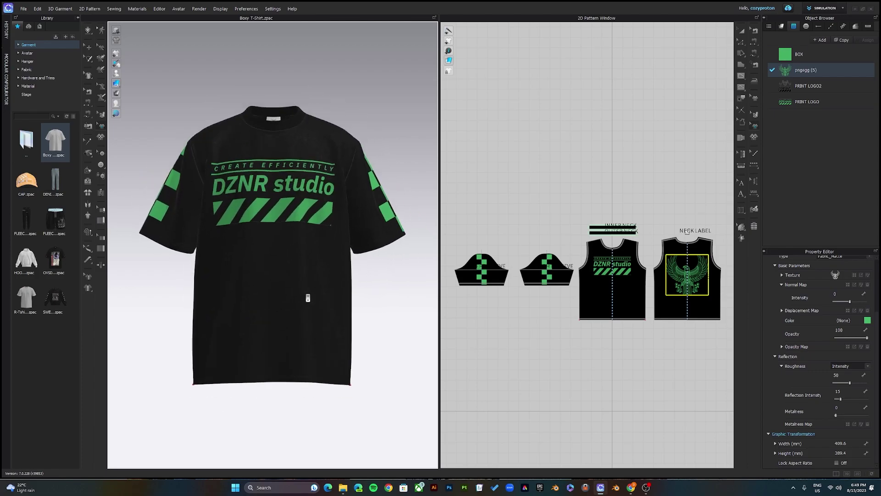
scroll(308, 298, down, 1)
click(159, 8)
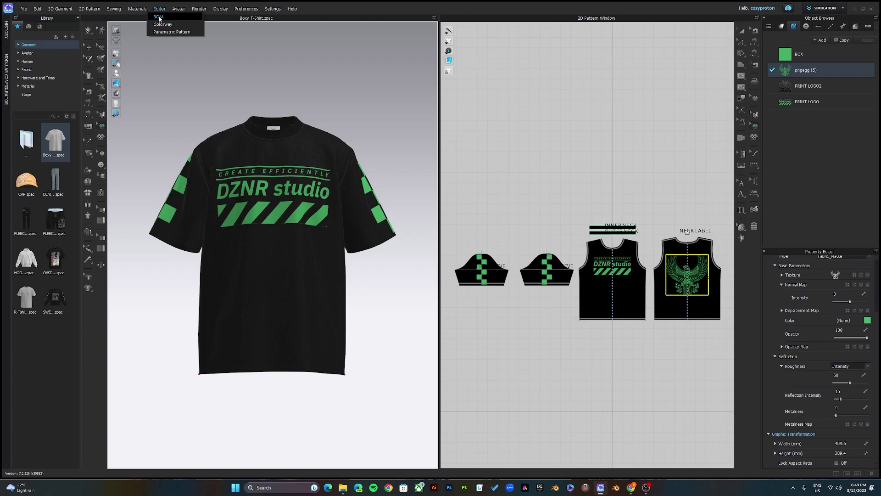
click(160, 25)
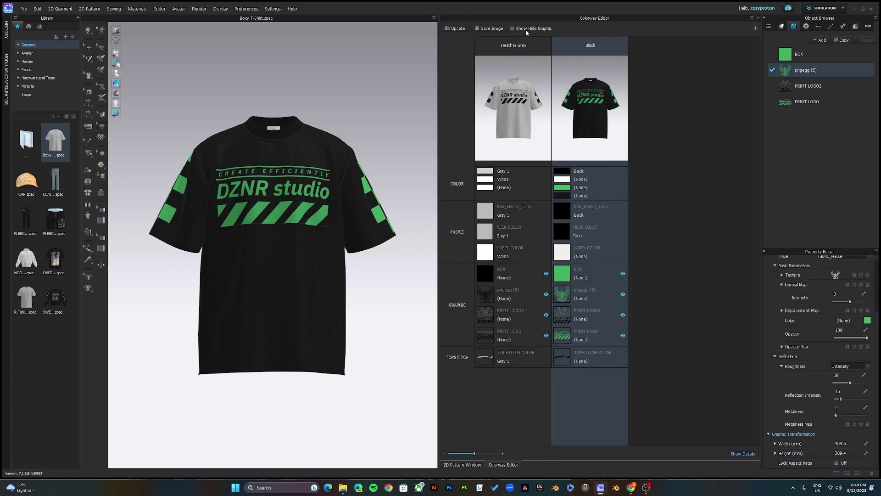
click(755, 28)
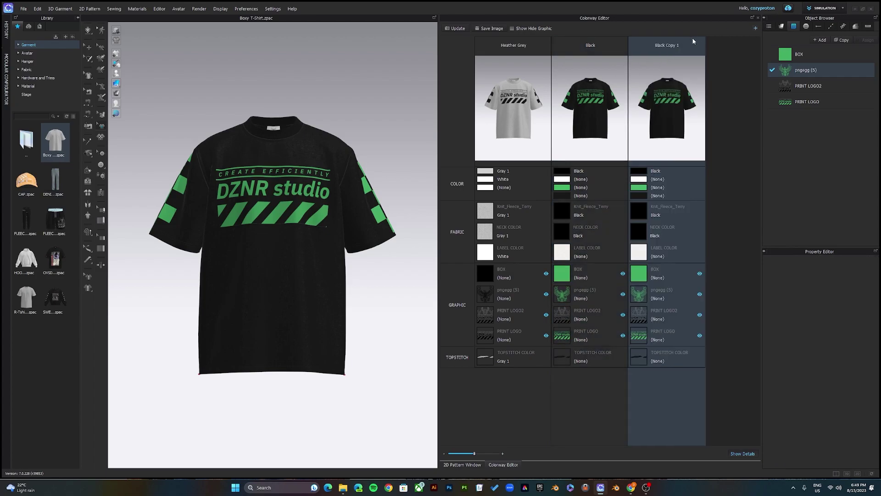
key(Delete)
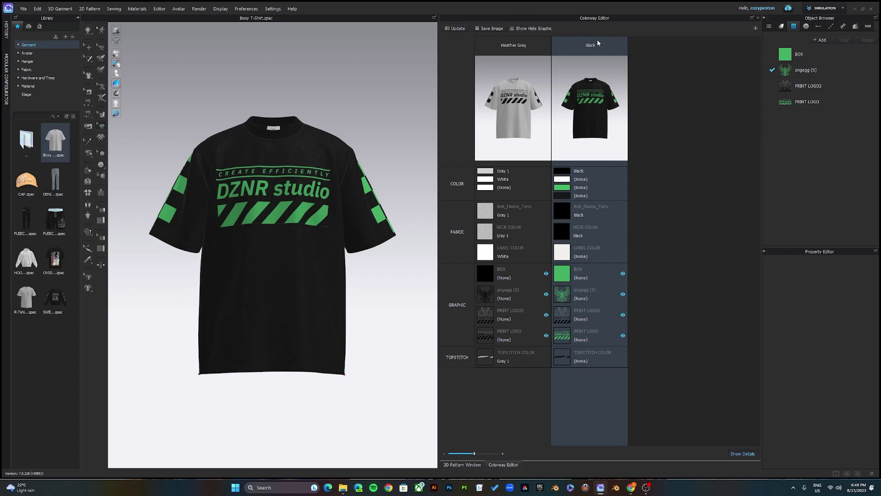
click(757, 18)
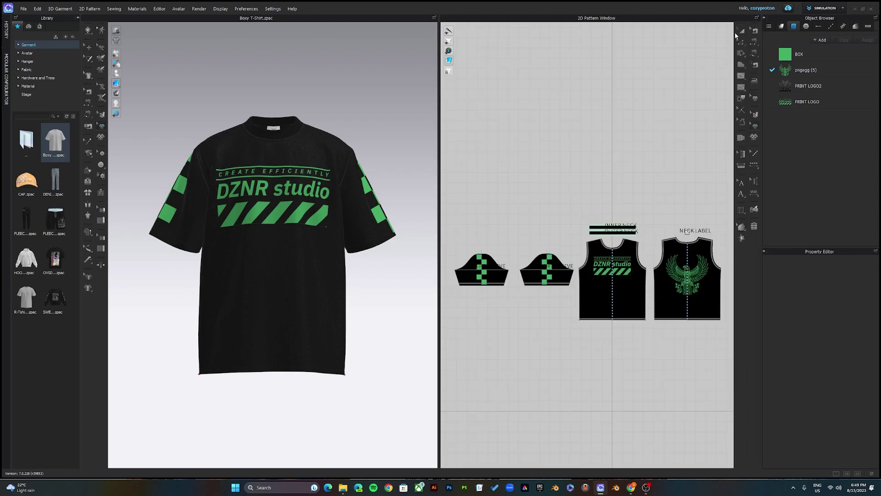
Examine the front logo, neckline and fabric surface of the recoloured shirt up close and from a distance.
right_drag(321, 202, 365, 199)
scroll(300, 102, up, 5)
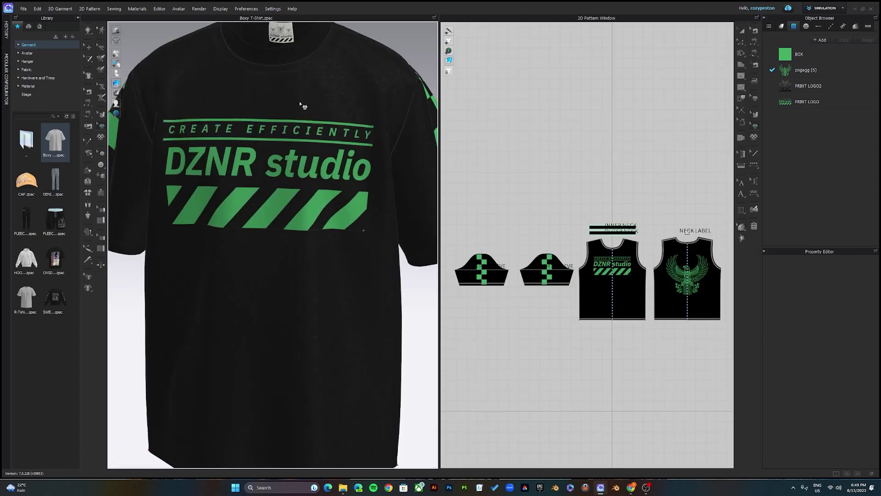
scroll(315, 196, down, 3)
scroll(293, 221, up, 3)
scroll(293, 222, up, 2)
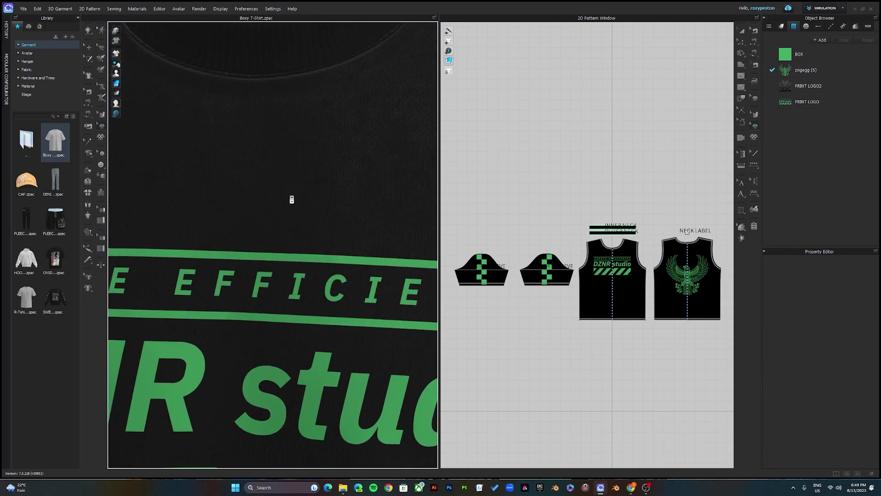
scroll(293, 197, down, 6)
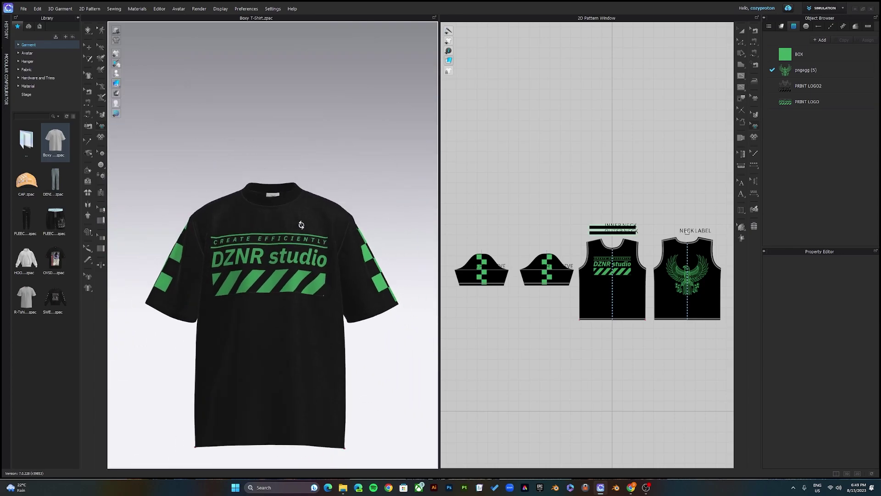
mouse_move(308, 227)
right_down()
mouse_move(180, 255)
mouse_move(312, 237)
right_up()
scroll(312, 237, down, 4)
scroll(312, 236, up, 2)
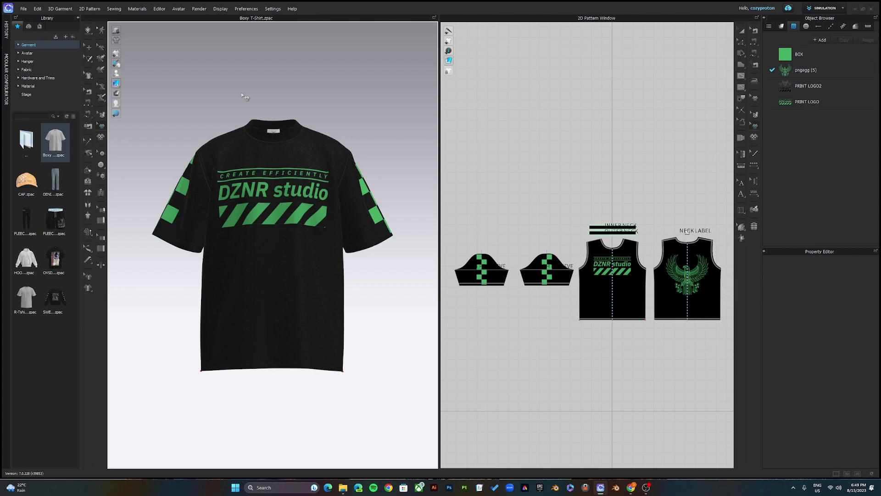
Open the Render window and run an interactive render of the shirt, framed from the front.
click(199, 9)
click(205, 19)
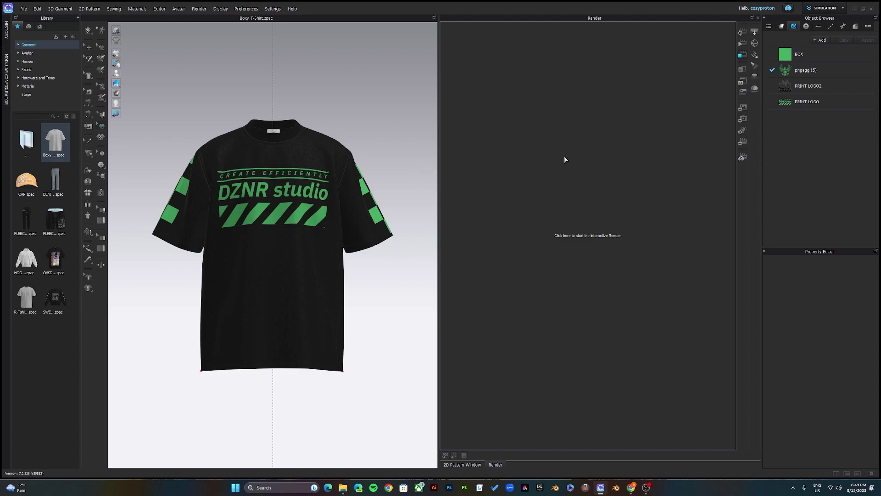
click(741, 34)
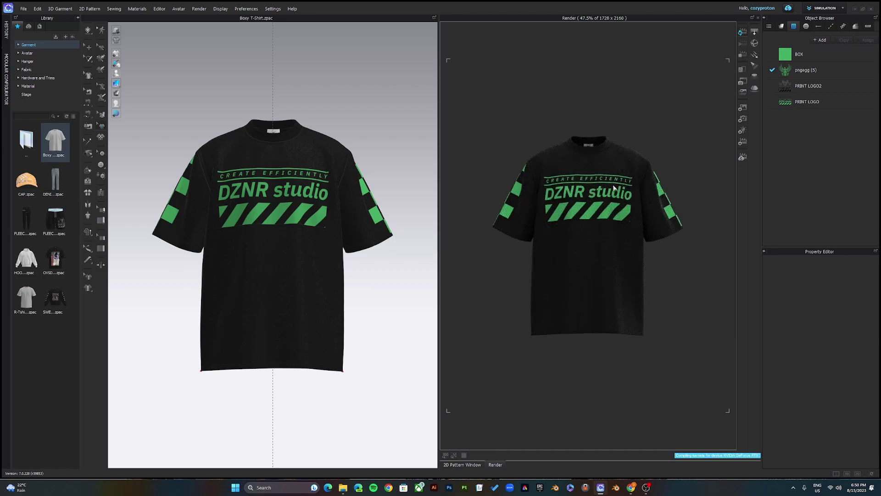
right_drag(622, 211, 588, 176)
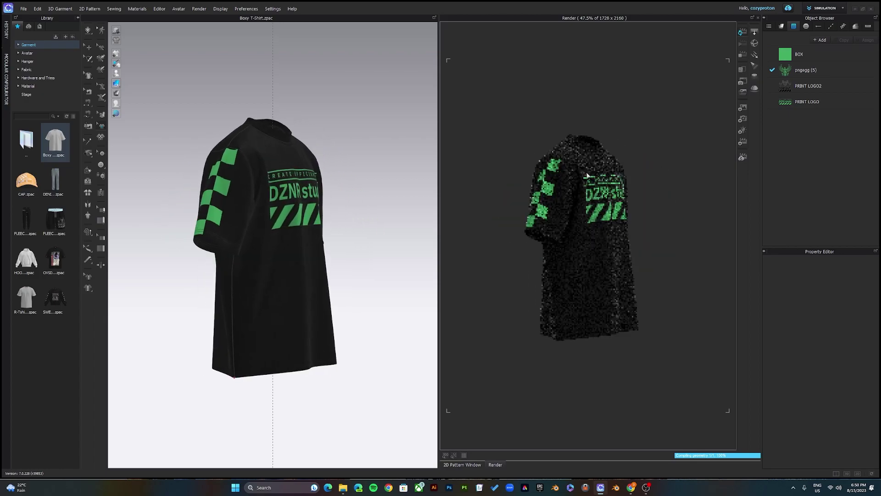
key(2)
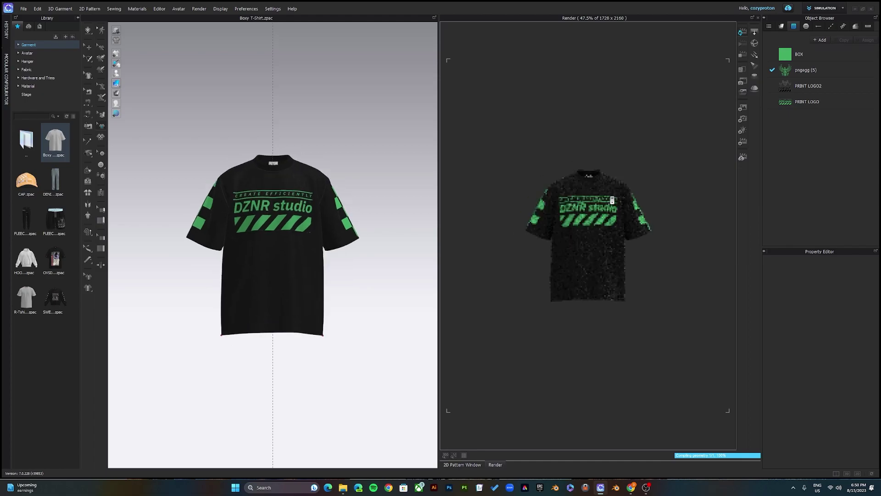
scroll(612, 200, up, 5)
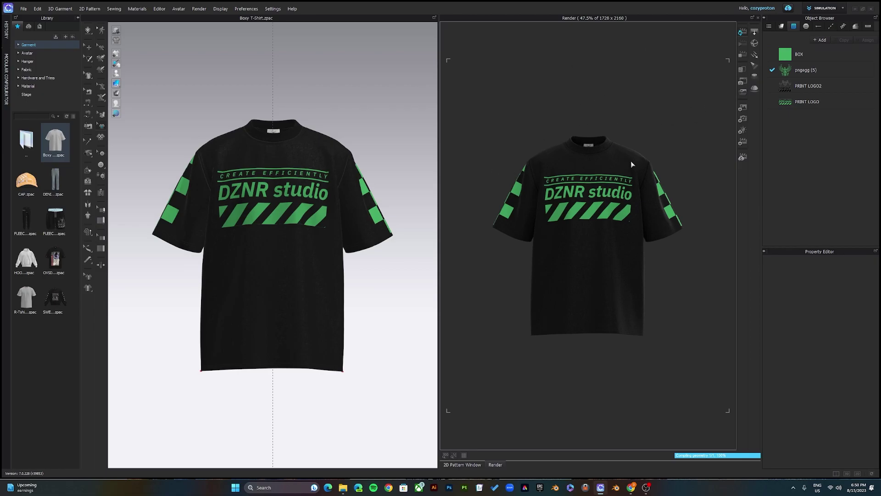
Open the render's image/video properties and choose Turntable Images as the output for the current colorway.
click(743, 108)
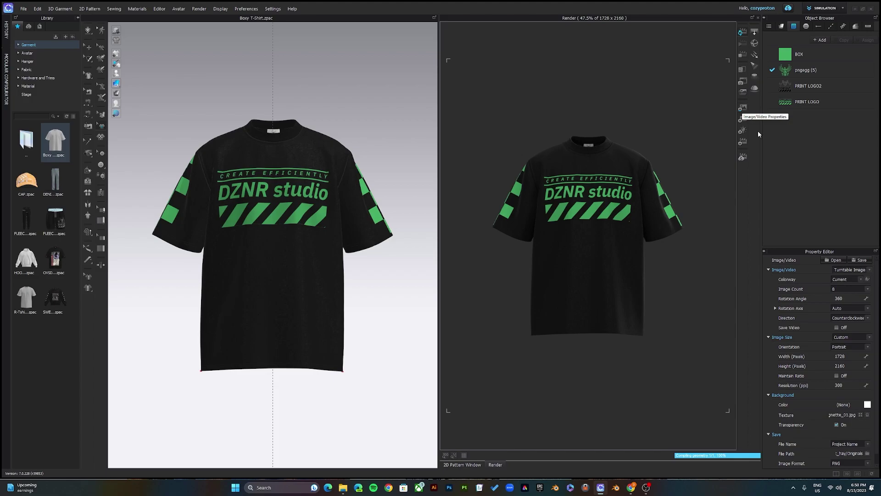
scroll(821, 317, down, 1)
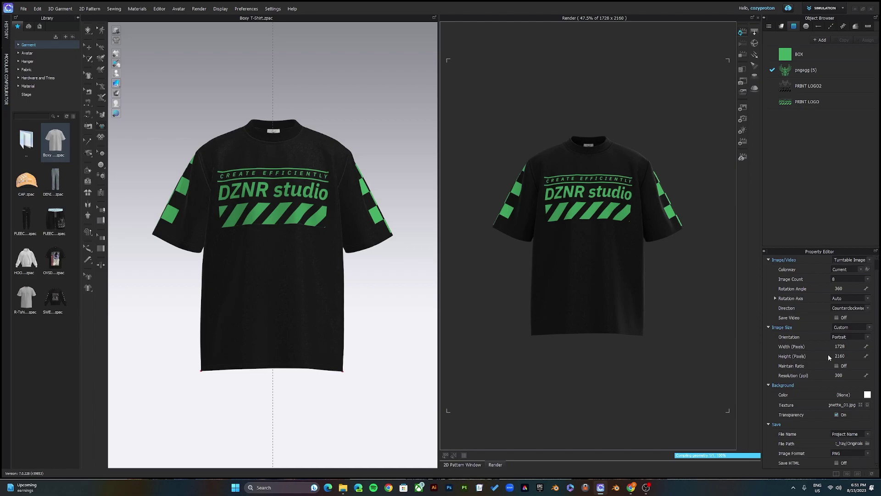
scroll(831, 340, up, 1)
scroll(827, 360, down, 1)
scroll(802, 355, up, 1)
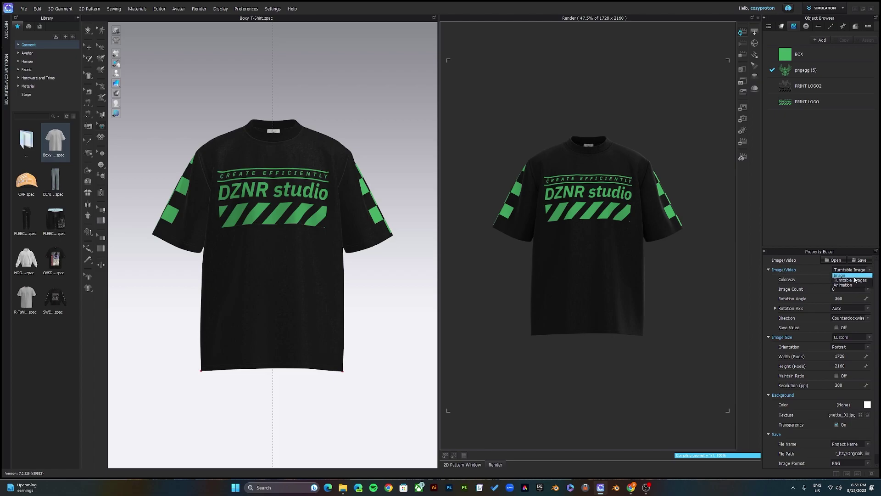
click(852, 281)
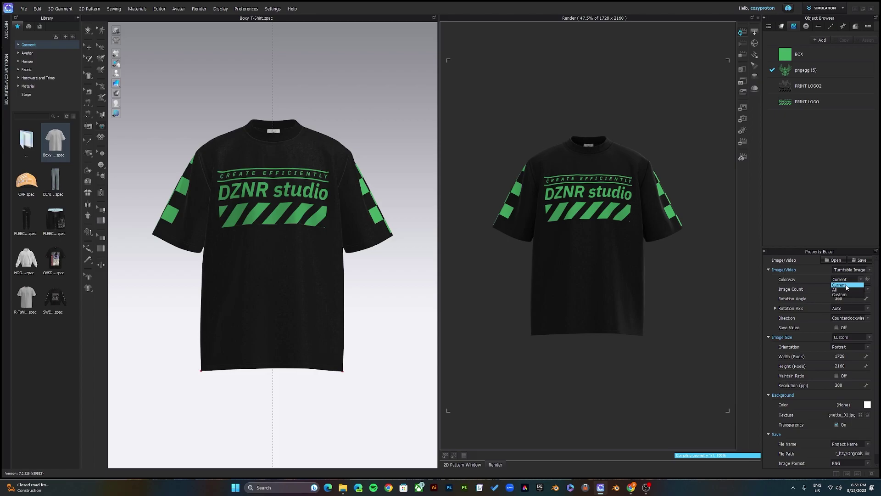
click(846, 285)
Try turntable image counts of 4 and 8 while rotating the shirt to preview the angles.
click(842, 289)
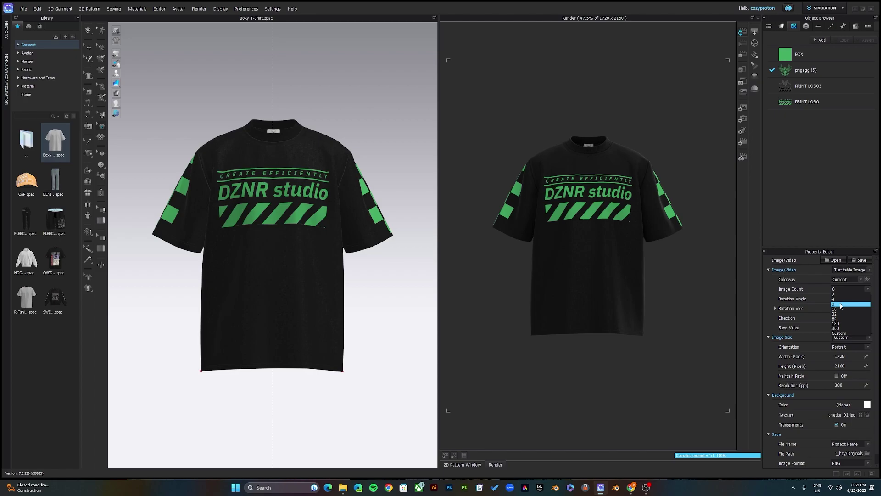
click(843, 299)
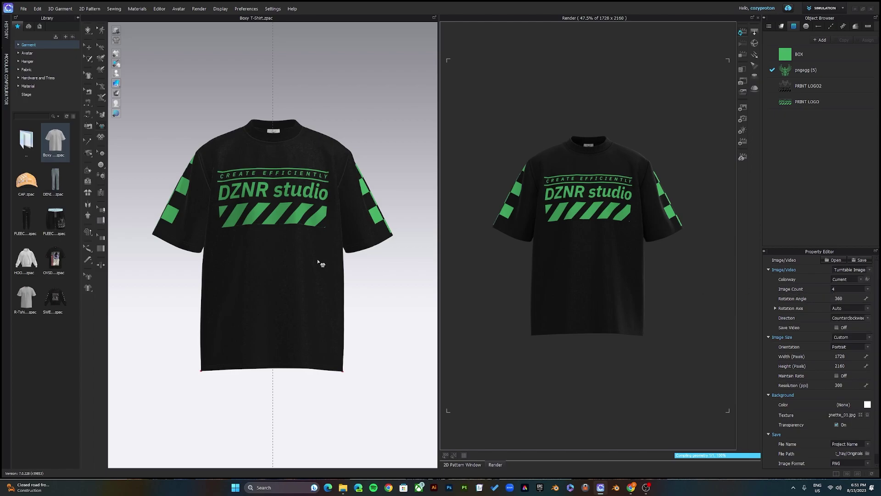
right_drag(311, 260, 339, 270)
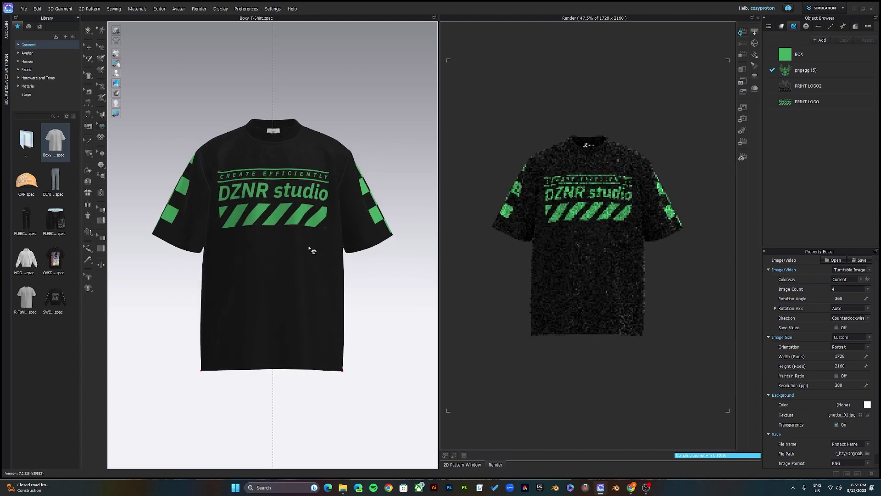
click(849, 288)
click(843, 305)
mouse_move(384, 262)
right_down()
mouse_move(334, 252)
mouse_move(389, 252)
right_up()
right_drag(359, 248, 384, 281)
Set the turntable image count to 4 and keep the rotation direction counterclockwise.
click(855, 288)
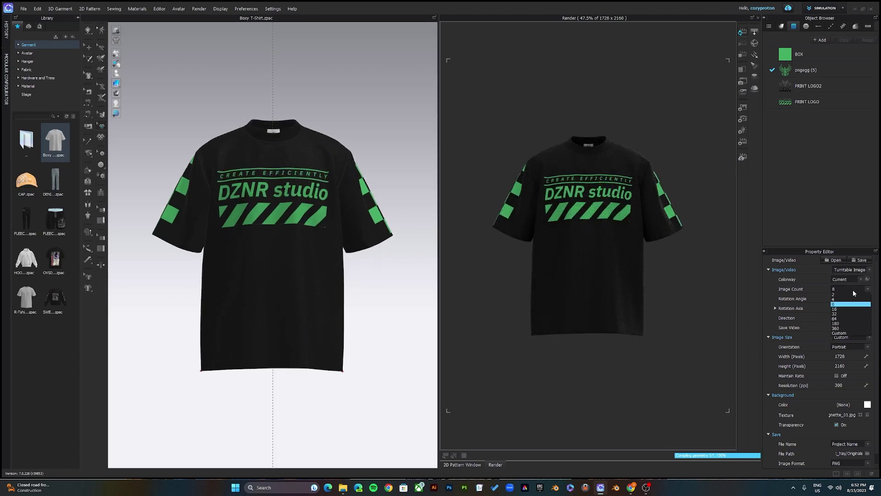
click(850, 306)
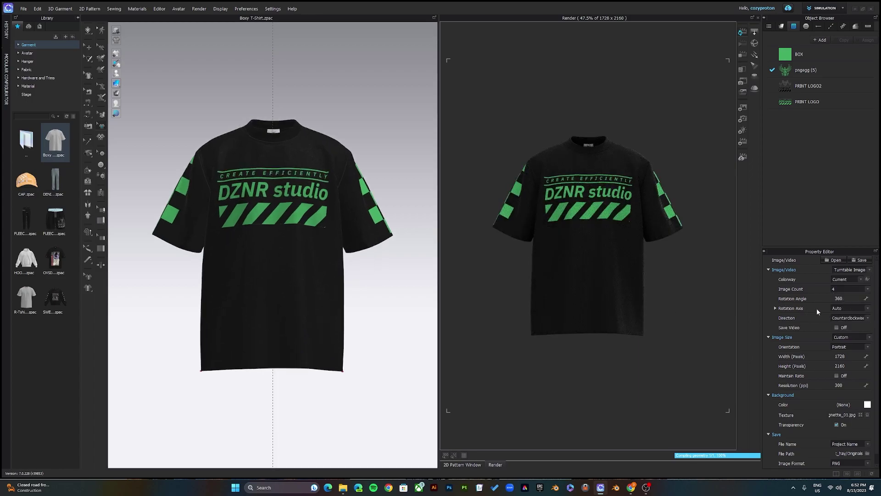
click(847, 318)
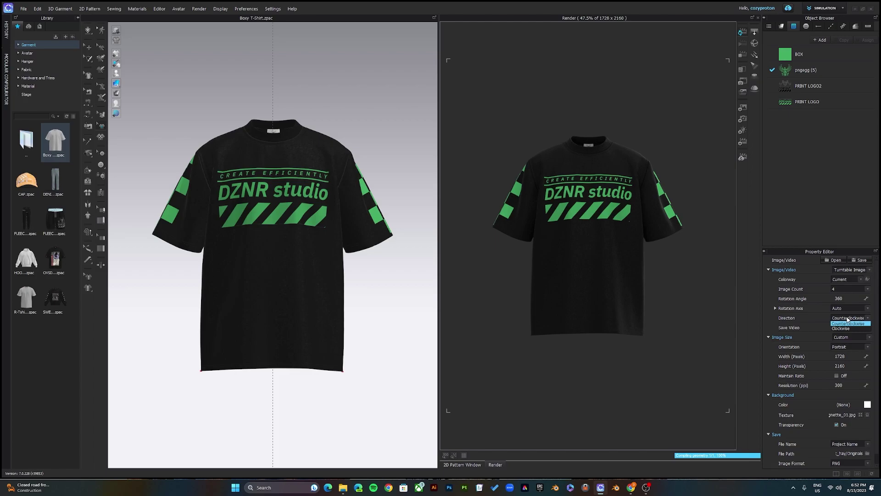
click(841, 318)
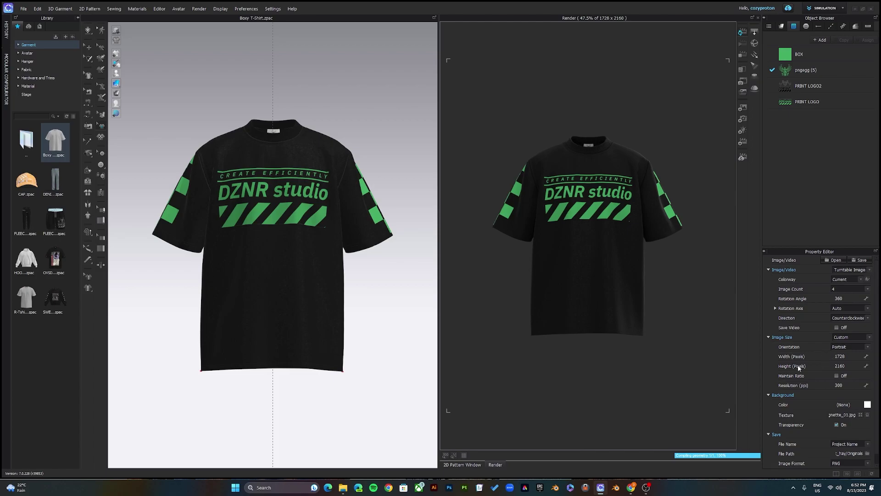
Turn off background transparency and preview the Gray 2 background color behind the rendered shirt.
scroll(791, 396, down, 1)
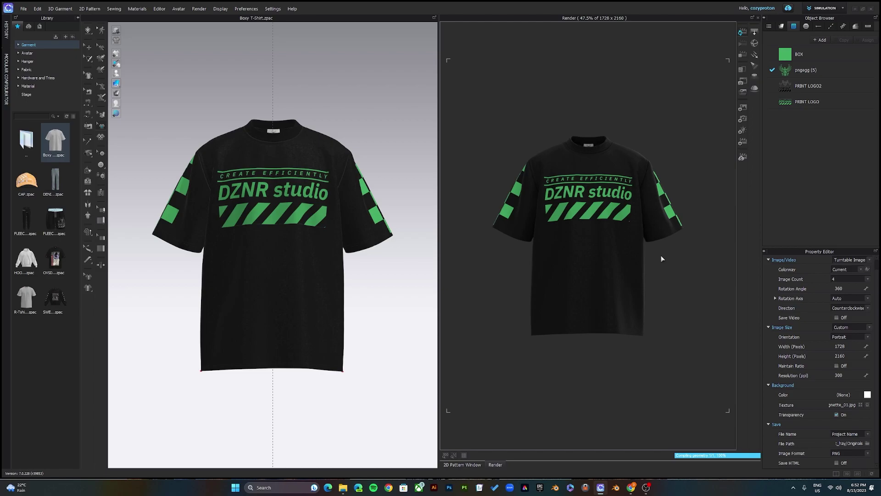
click(836, 415)
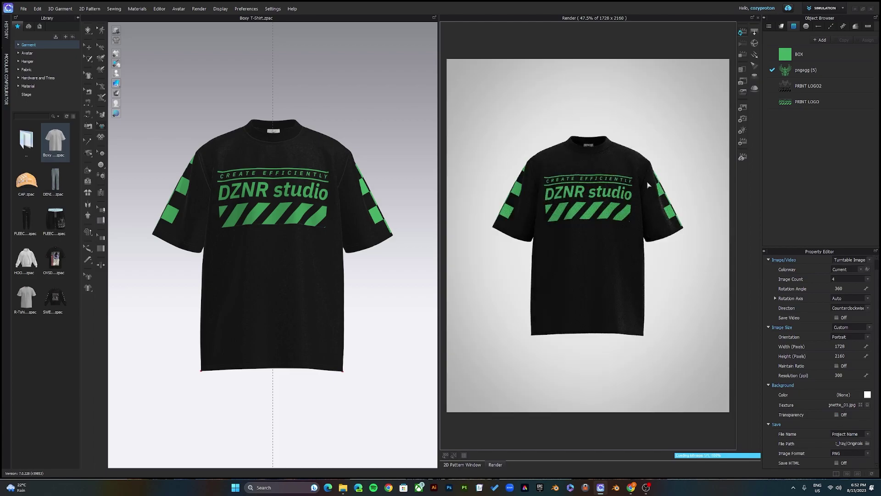
click(867, 395)
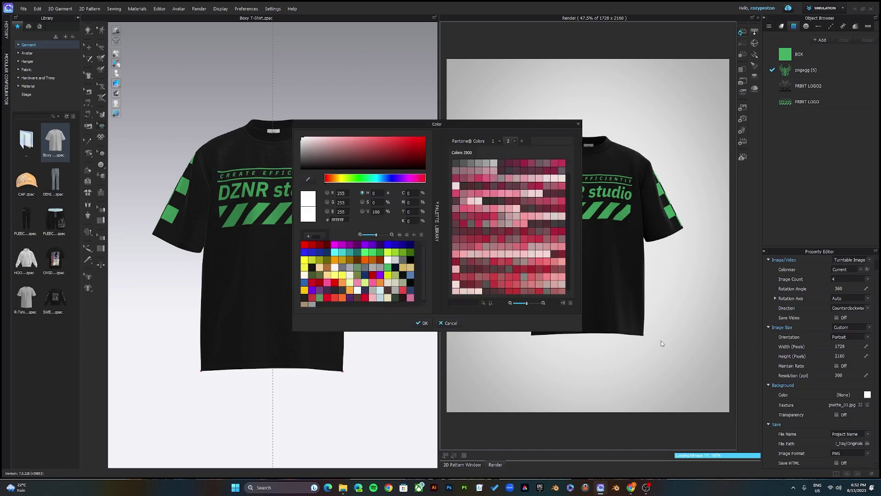
click(404, 259)
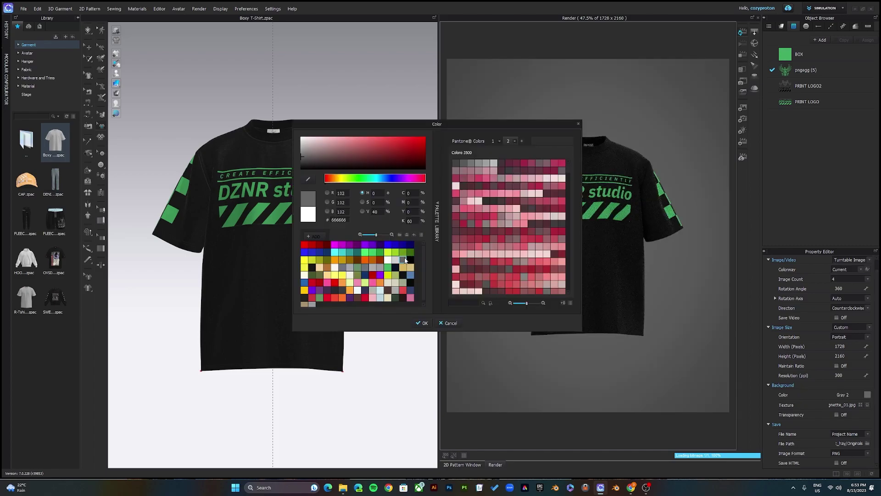
drag(456, 125, 263, 110)
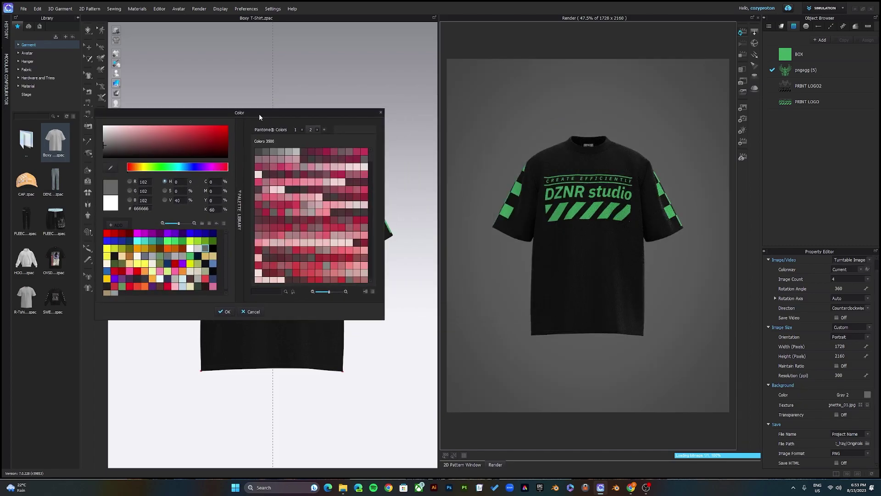
Try tan, blue, pink, gray and green background colors, cancel the color change and turn transparency back on.
click(216, 244)
click(216, 252)
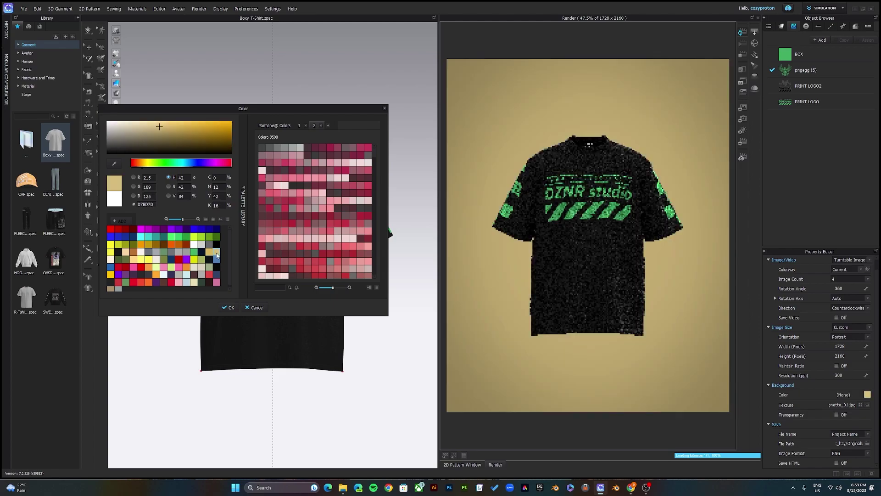
click(217, 260)
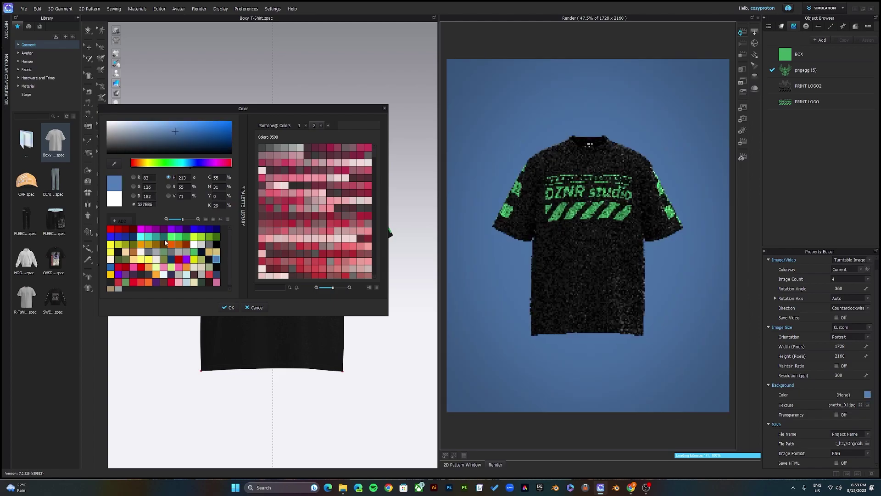
click(140, 229)
click(163, 267)
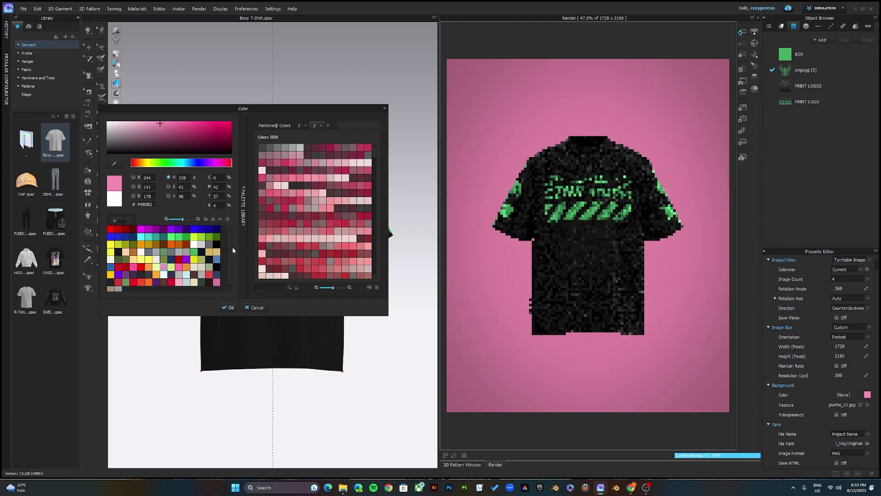
click(209, 243)
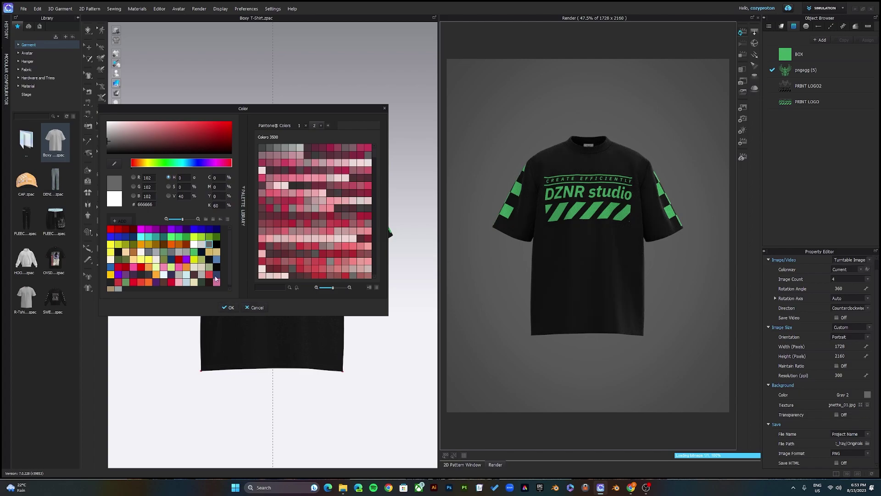
click(194, 261)
click(194, 252)
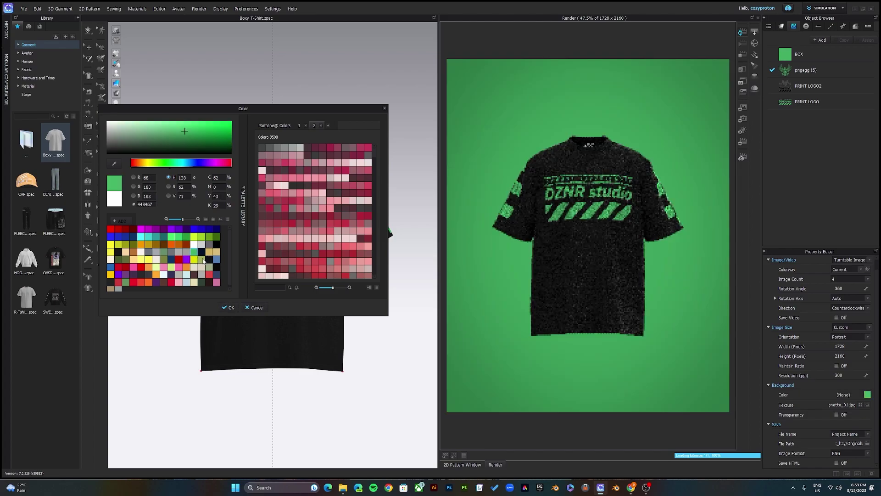
click(257, 307)
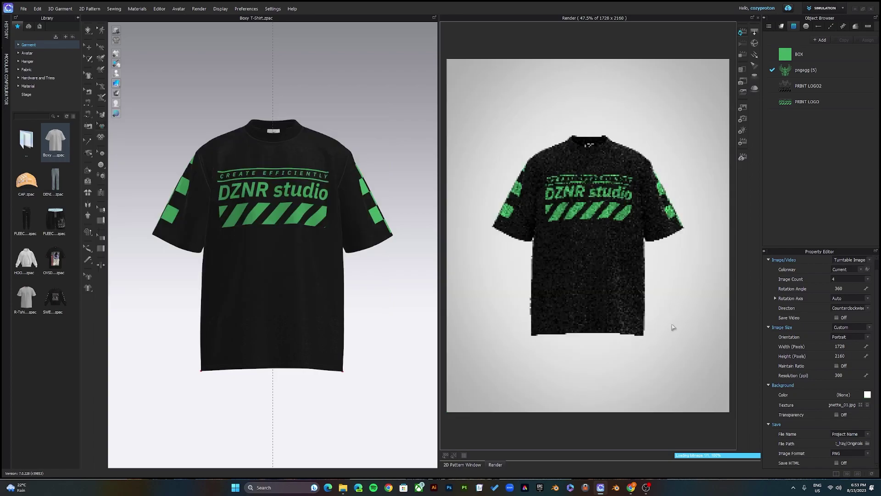
click(836, 414)
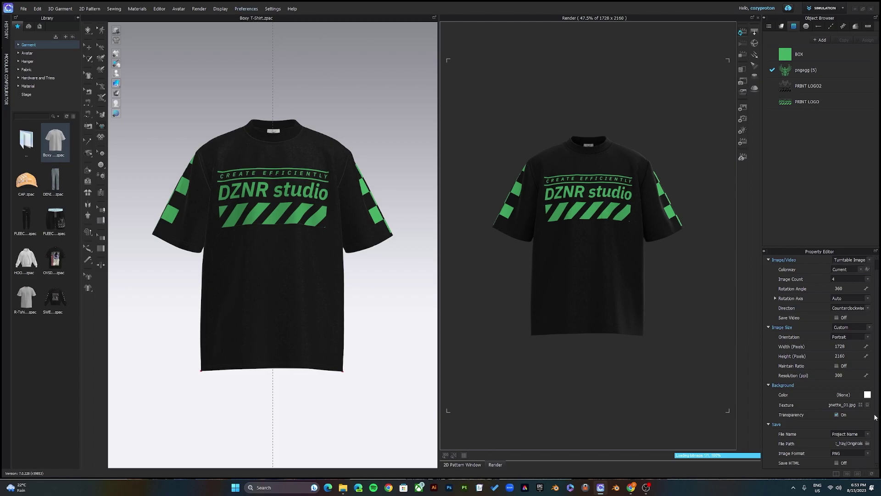
Try the Custom Name option for the render's file name and return it to Project Name.
click(867, 435)
click(850, 445)
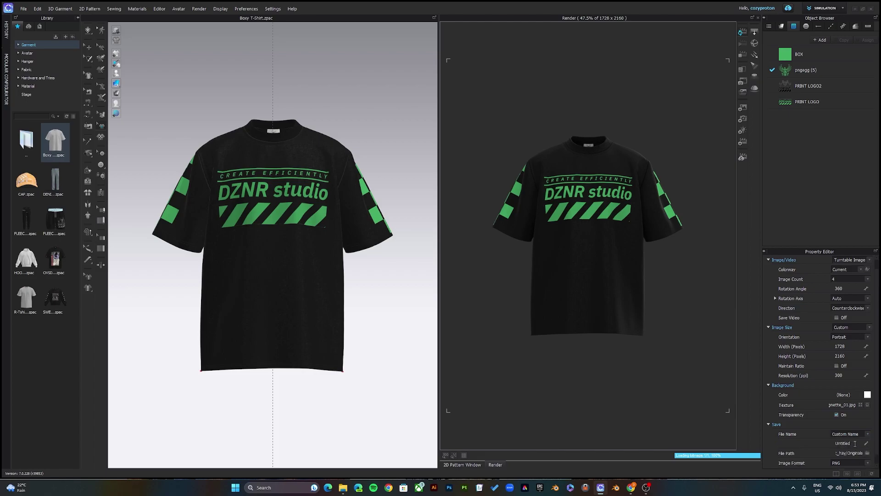
click(867, 434)
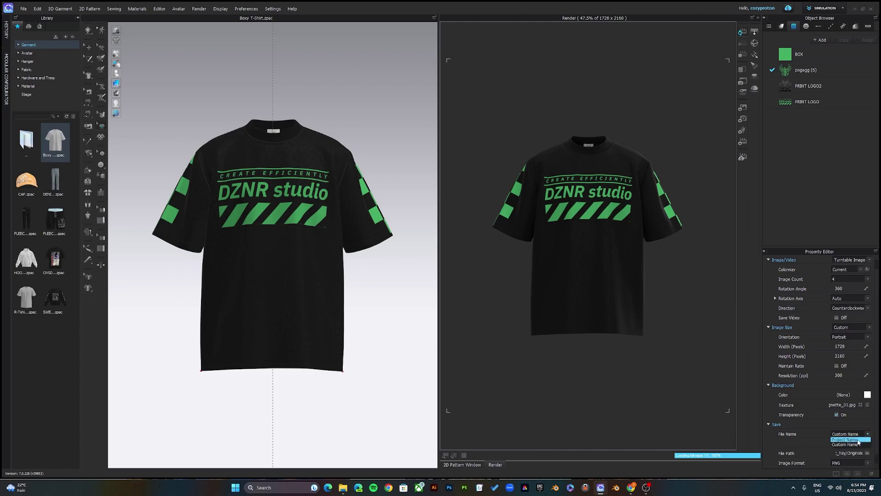
click(856, 440)
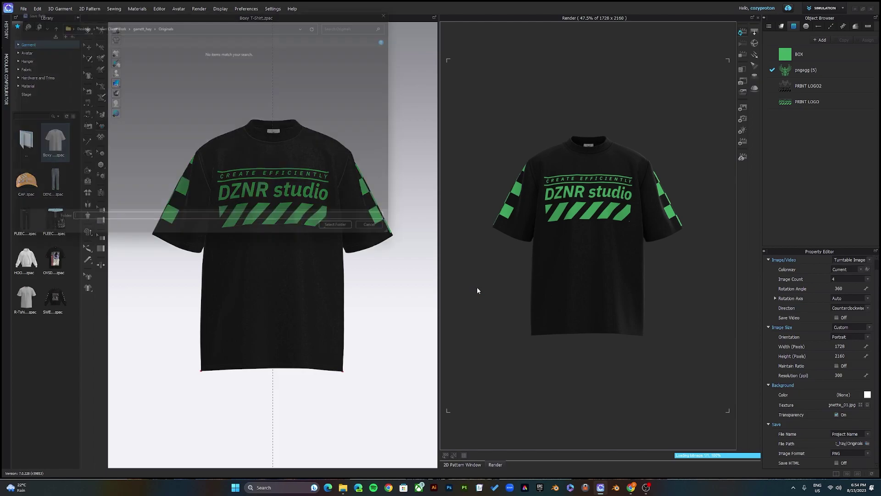
Set the render's save path to the hood 360 folder inside dznrstudio files on the Desktop.
scroll(30, 87, down, 1)
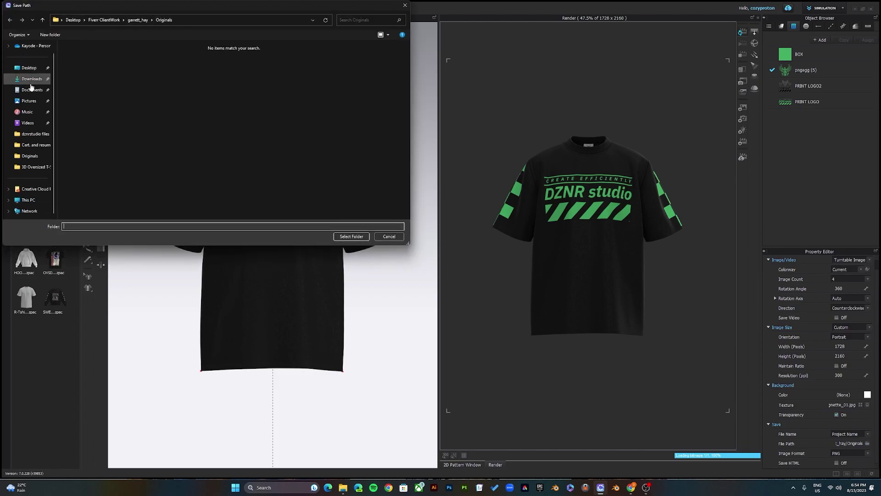
click(29, 68)
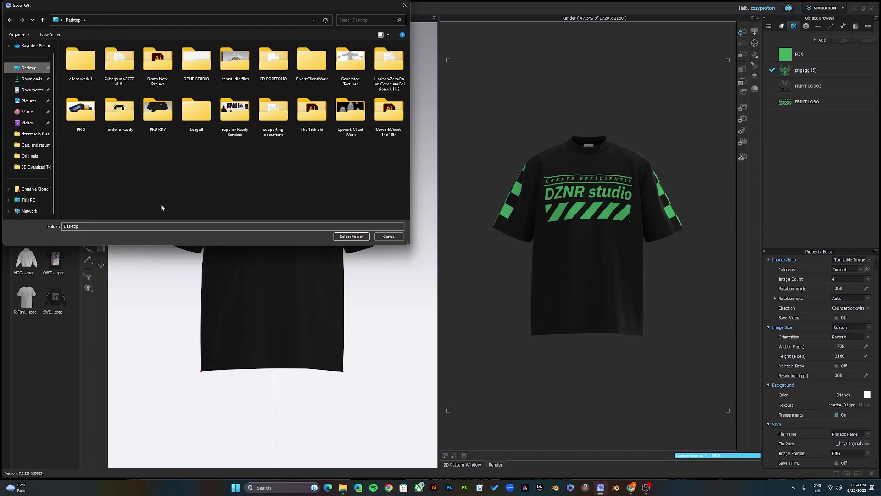
drag(160, 245, 160, 205)
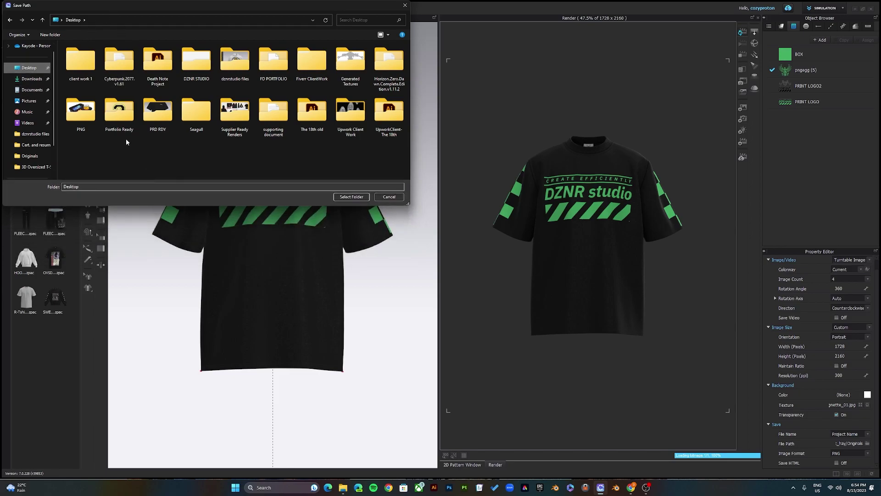
scroll(27, 123, down, 1)
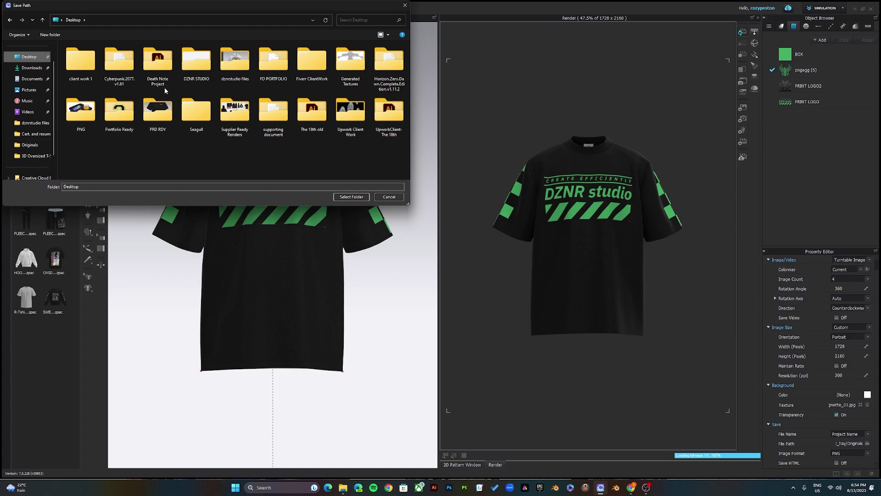
double_click(239, 63)
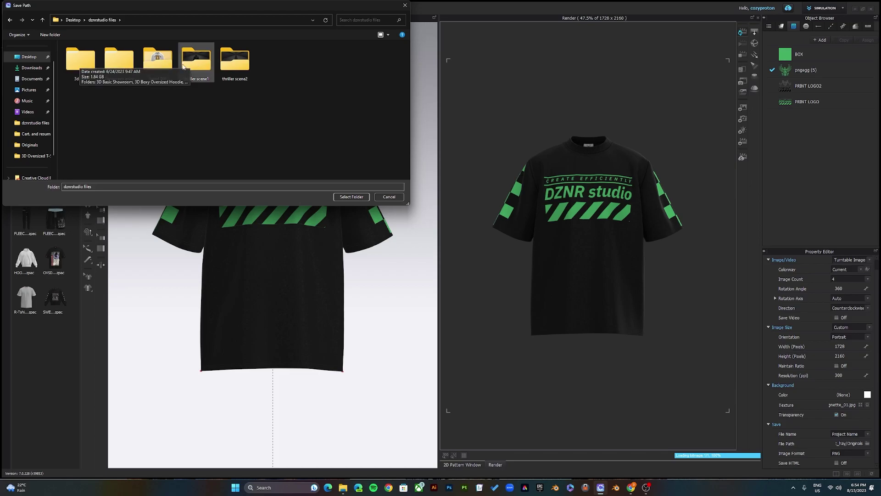
double_click(160, 65)
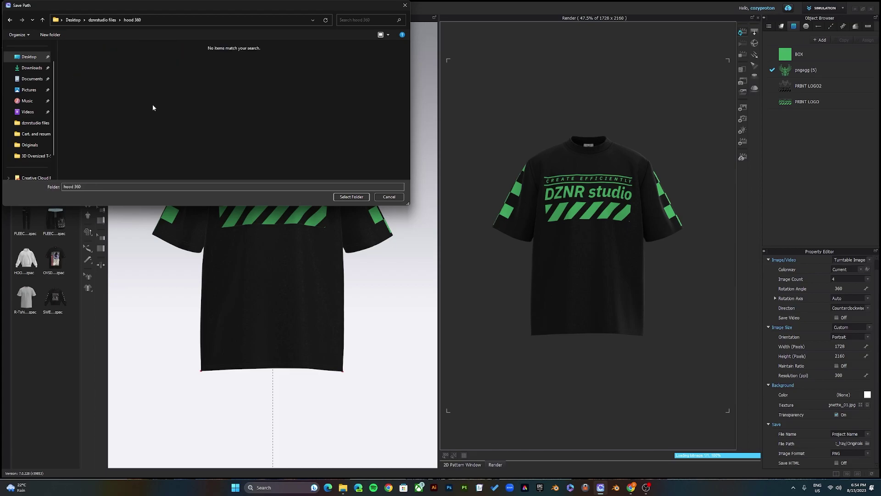
click(351, 197)
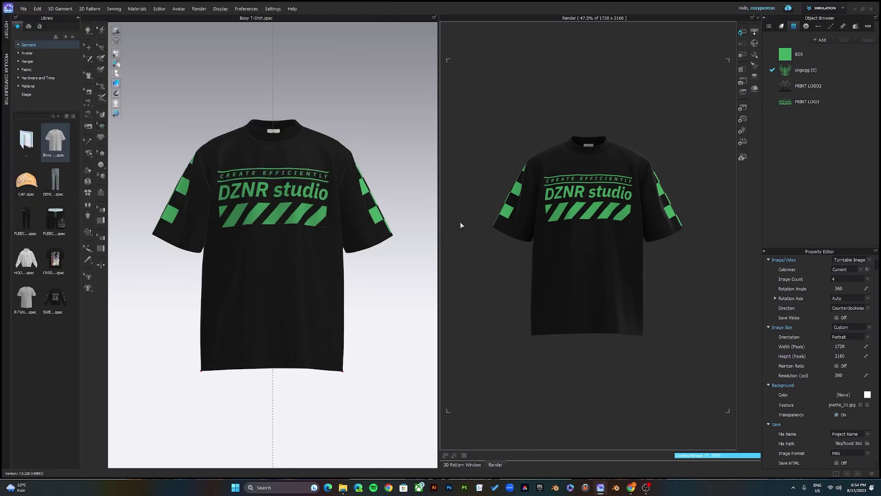
Keep PNG as the image format and stop the interactive render.
click(845, 453)
click(848, 458)
scroll(796, 298, up, 1)
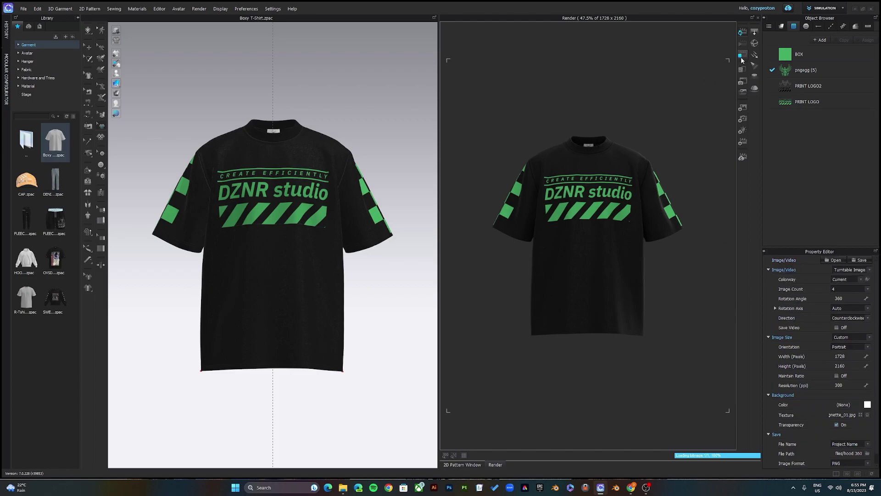
scroll(807, 302, down, 1)
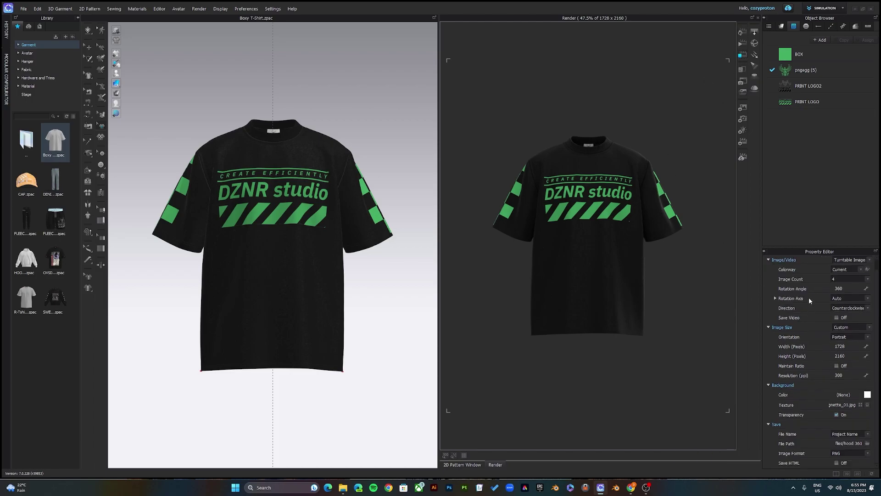
scroll(809, 296, up, 1)
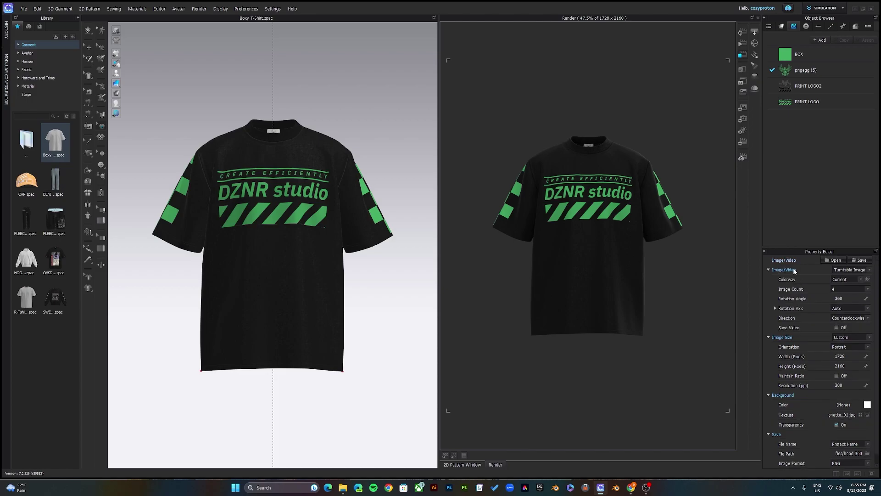
In the render properties, keep the GPU (CUDA) engine and set both Light and Material quality to High.
click(743, 144)
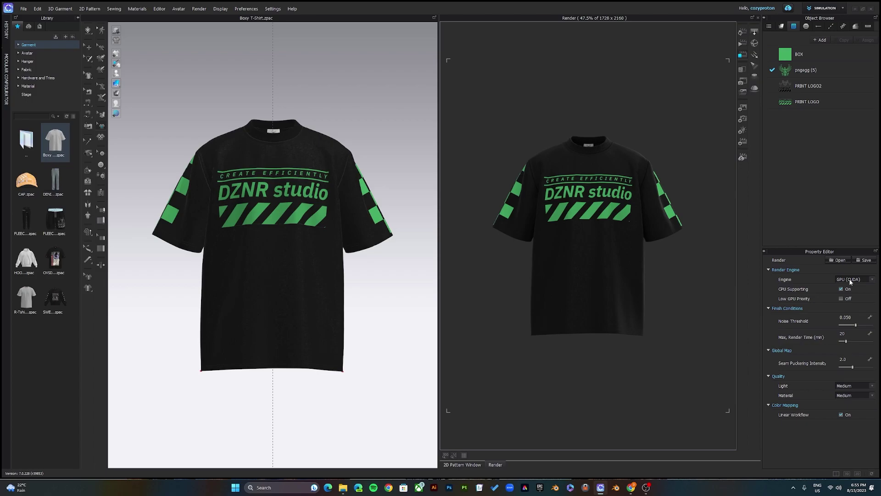
click(850, 280)
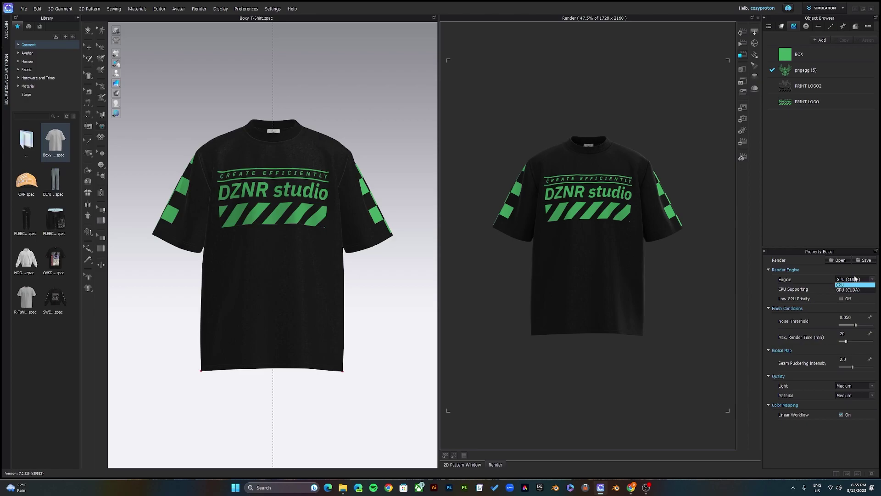
click(848, 290)
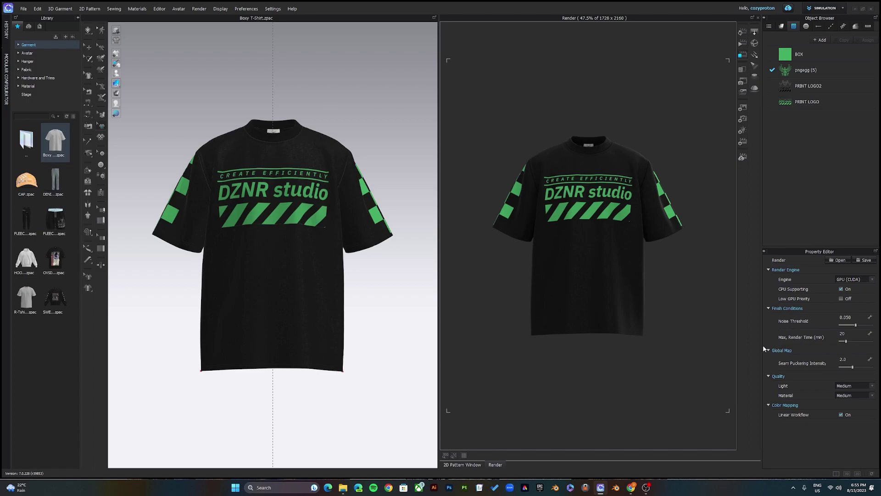
click(853, 386)
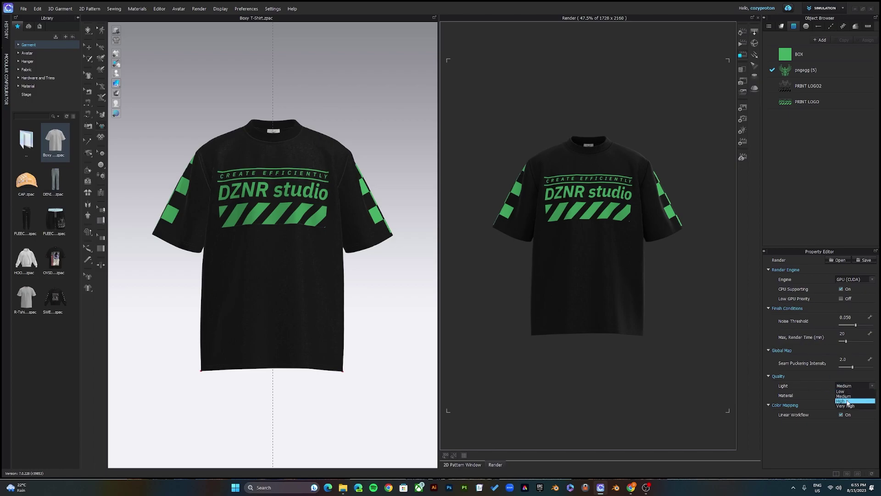
click(854, 395)
click(853, 395)
click(851, 411)
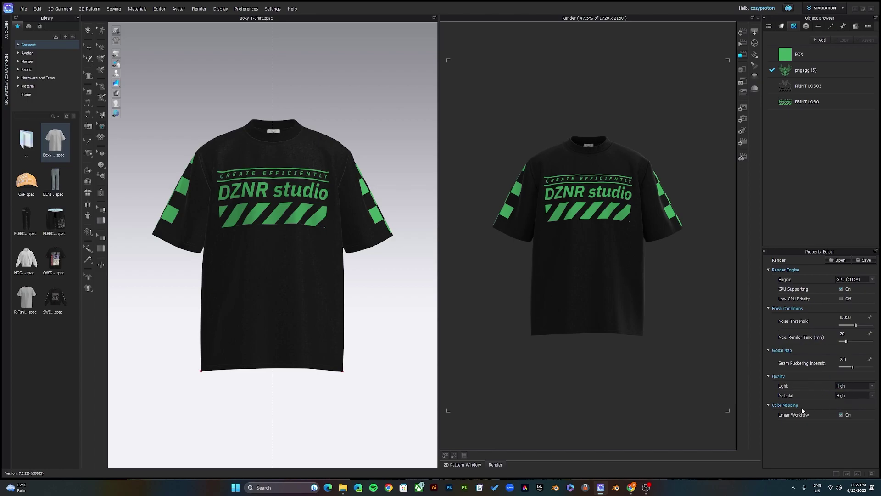
Review the light properties, and set the turntable images' colorway to All in the image/video properties.
click(742, 131)
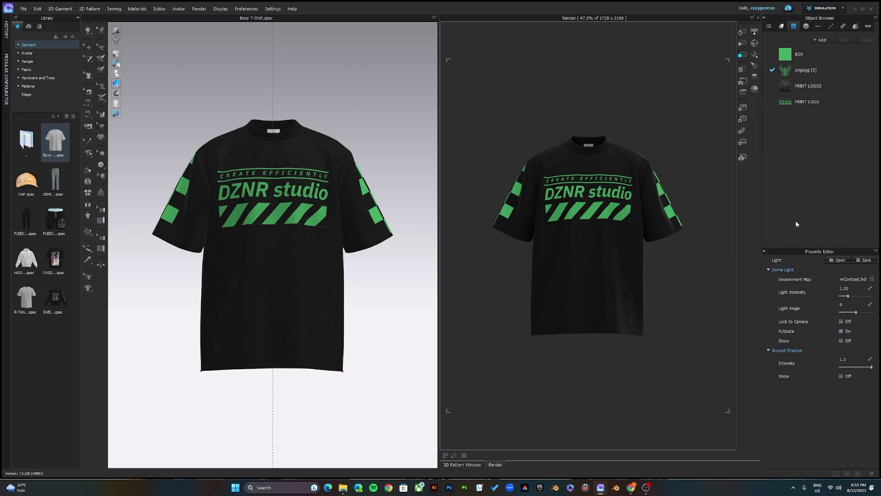
click(743, 109)
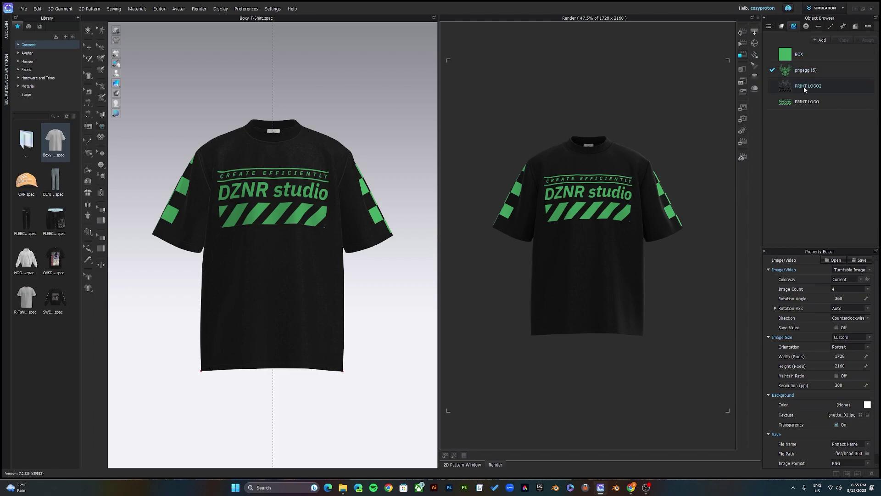
click(853, 280)
click(842, 290)
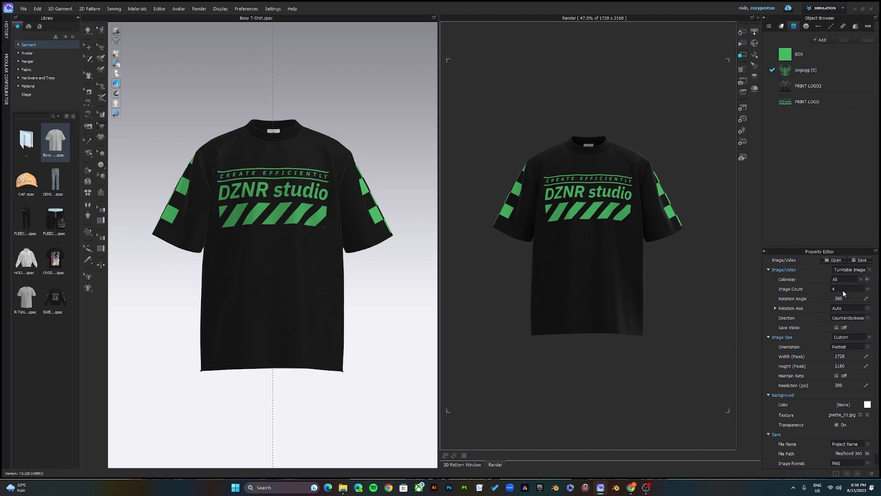
Run the final render to save the turntable images of all colorways.
click(743, 44)
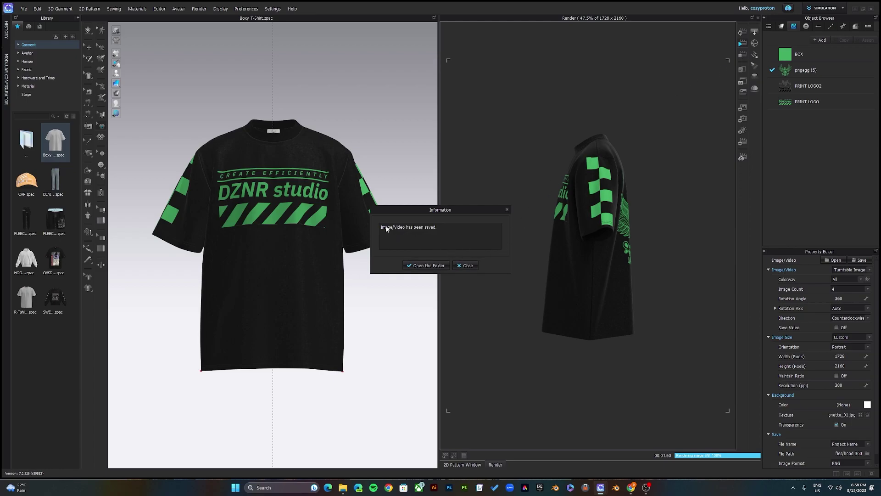
drag(402, 228, 390, 223)
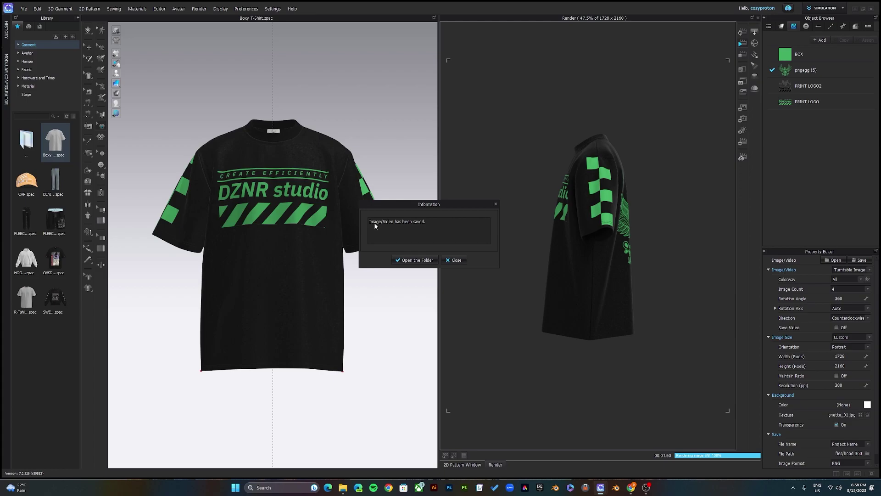
Open the render output folder and delete all the old HOODIE images, HOODIE_0 through HOODIE_179.
click(415, 259)
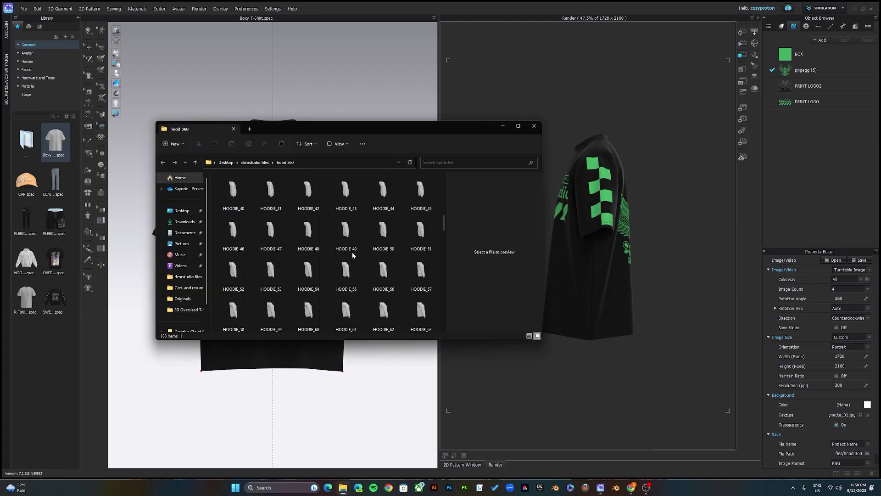
click(308, 243)
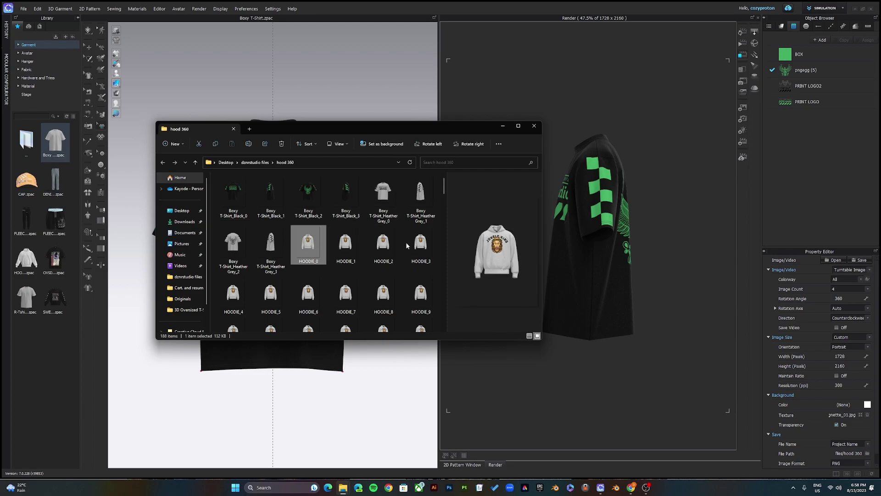
drag(443, 183, 444, 316)
shift+click(277, 318)
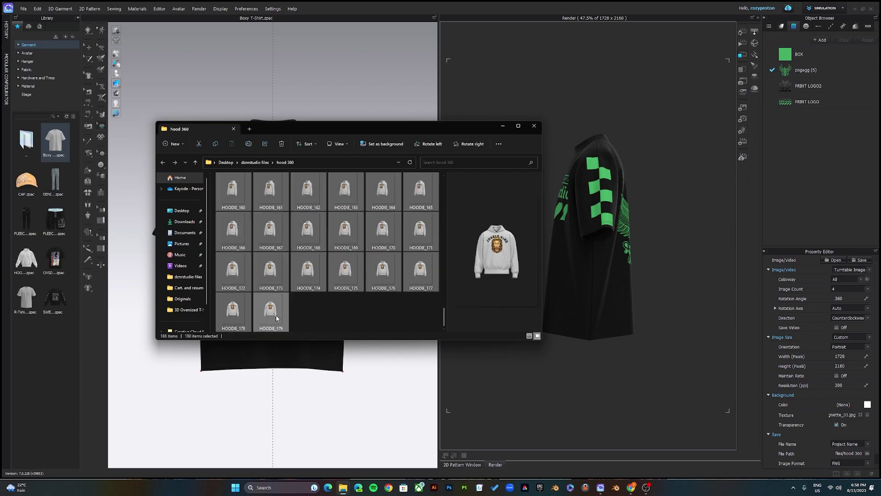
key(Delete)
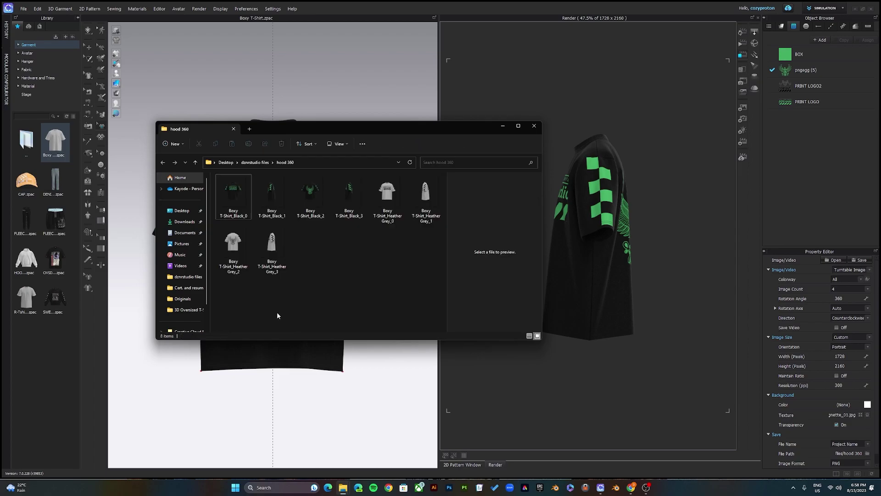
Open the Boxy T-Shirt_Black_0 render and examine its fabric, collar and green print up close.
click(239, 195)
double_click(239, 195)
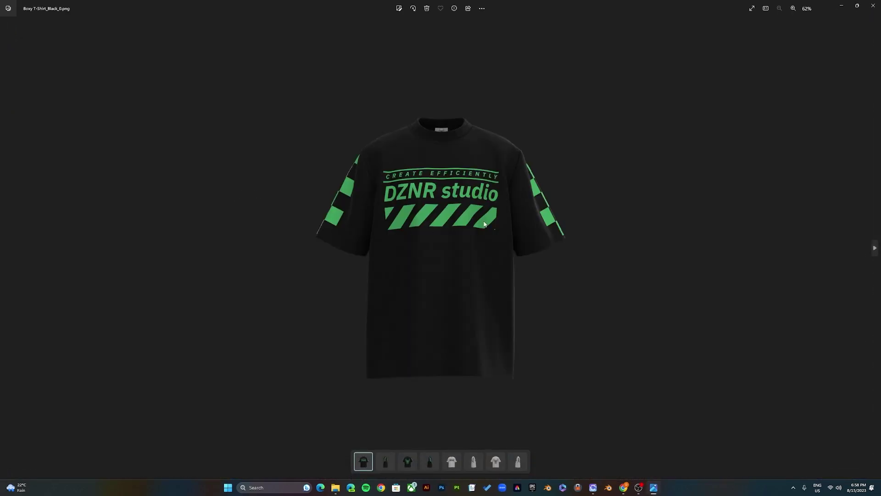
scroll(476, 262, up, 5)
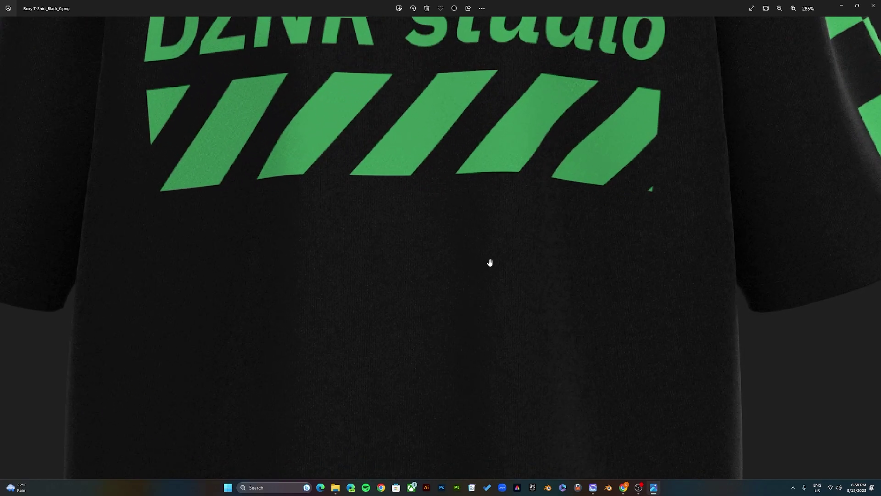
scroll(490, 262, down, 2)
scroll(483, 313, down, 5)
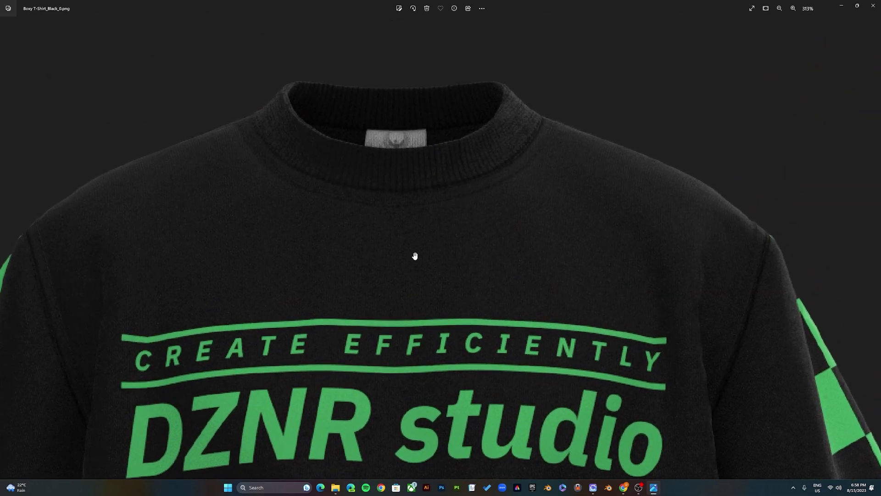
scroll(427, 253, up, 4)
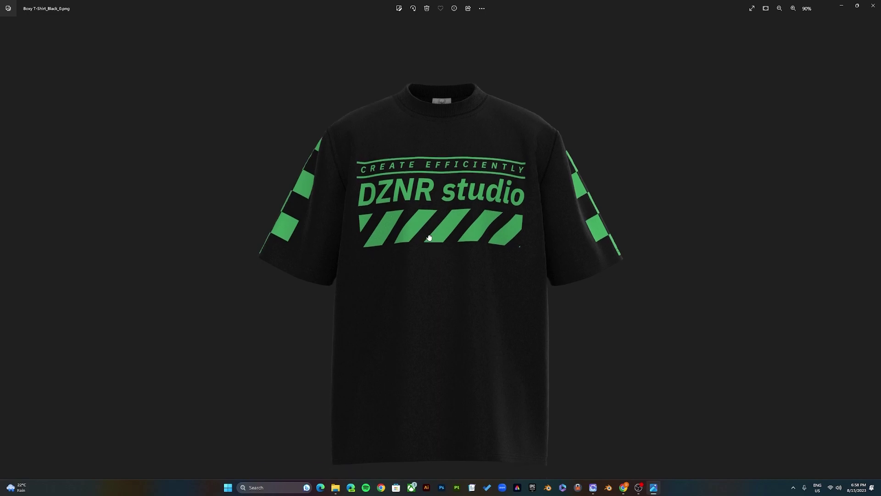
scroll(481, 265, down, 4)
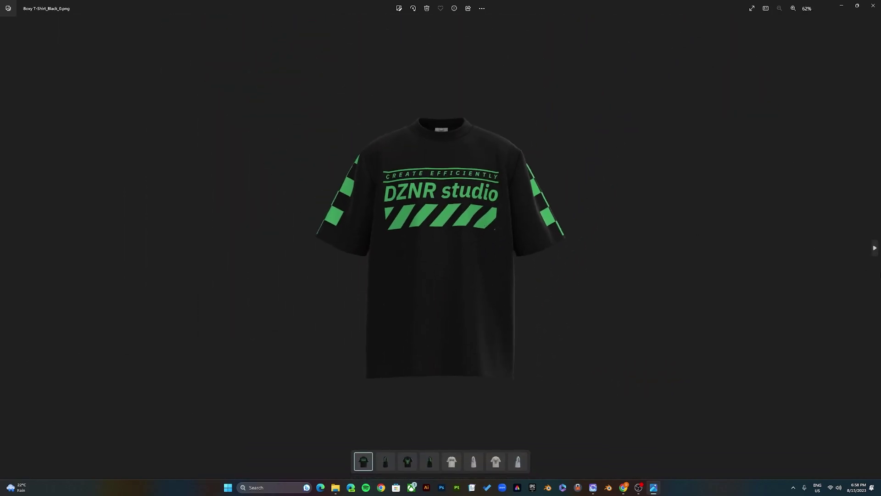
Browse the remaining Black renders up to the Heather Grey front view and examine its knit texture and print up close.
click(875, 250)
click(875, 250)
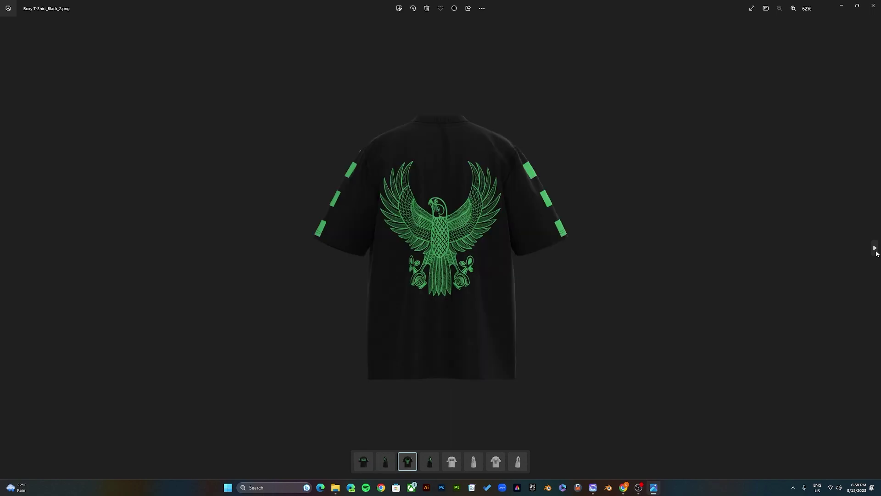
click(875, 250)
click(875, 250)
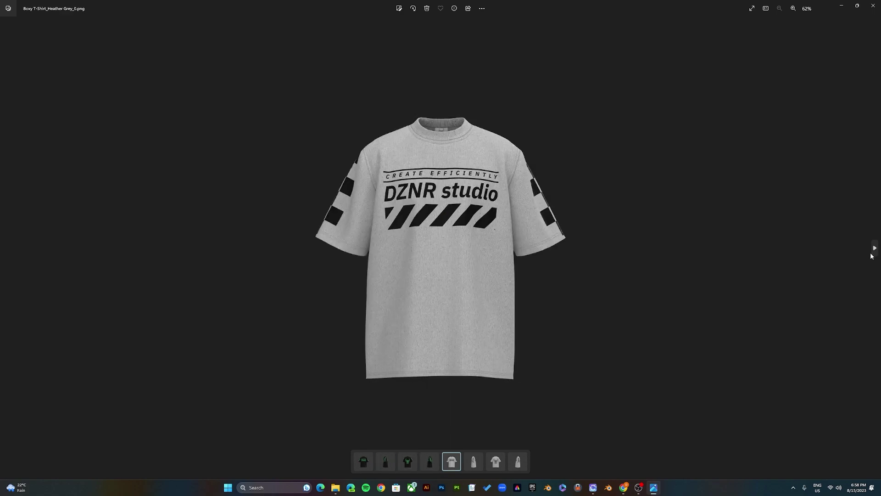
scroll(491, 303, up, 4)
scroll(494, 300, up, 5)
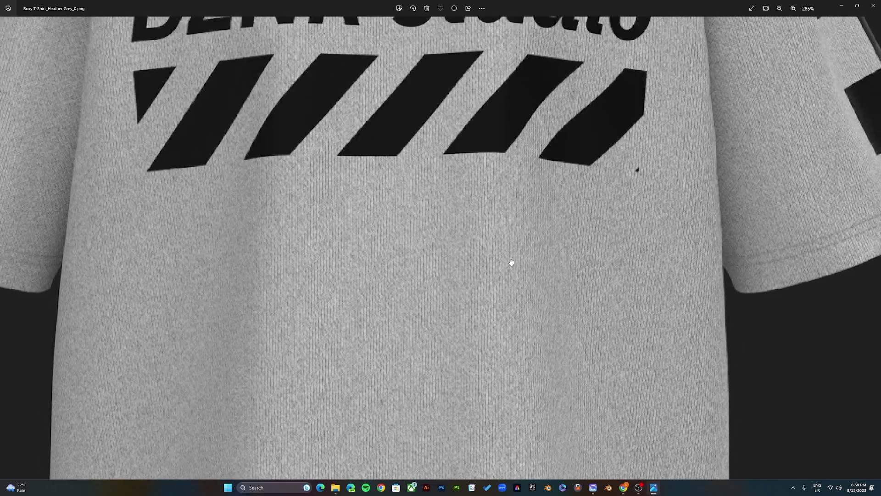
drag(511, 262, 570, 376)
scroll(550, 324, down, 9)
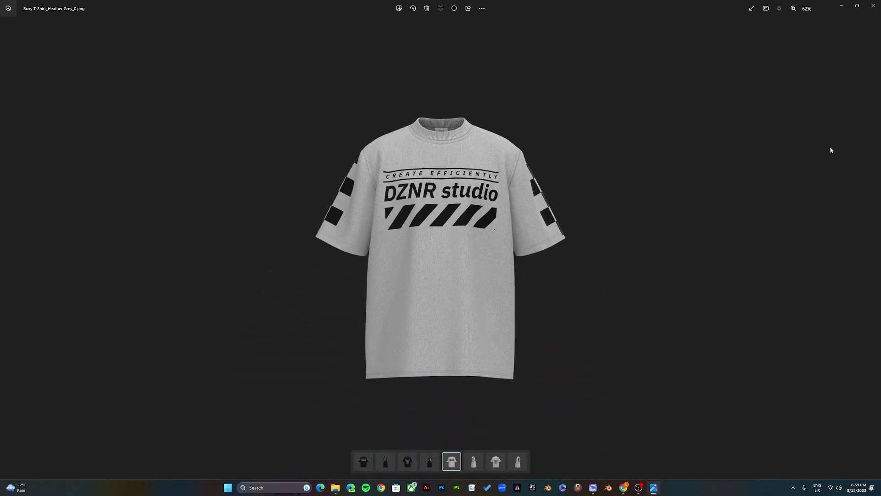
View the remaining Heather Grey turntable renders, then close the image viewer and put the output folder away.
click(873, 247)
click(873, 248)
click(873, 247)
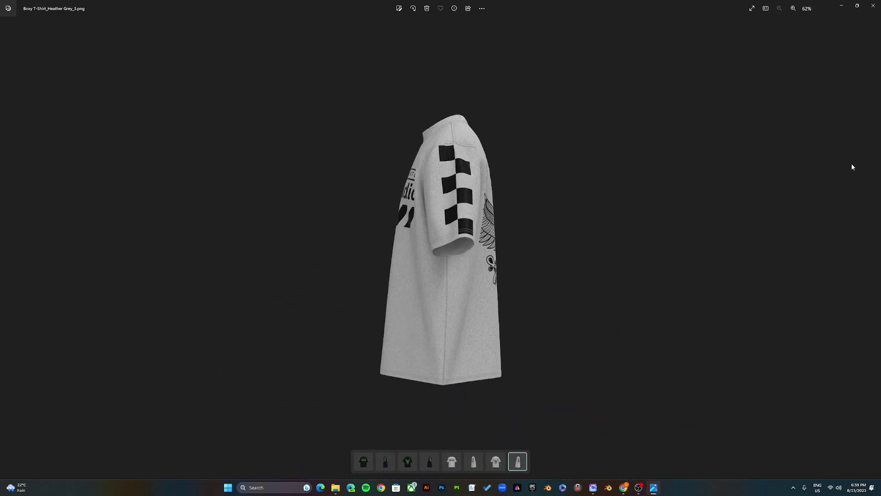
click(873, 5)
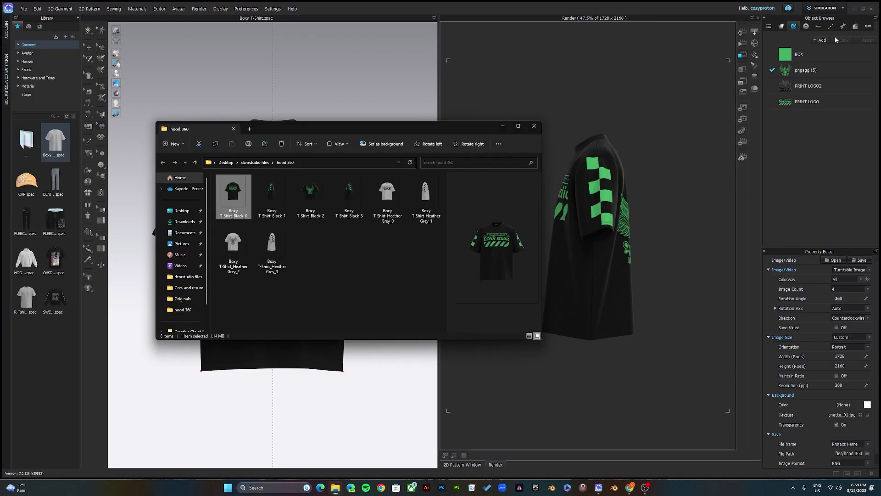
click(502, 127)
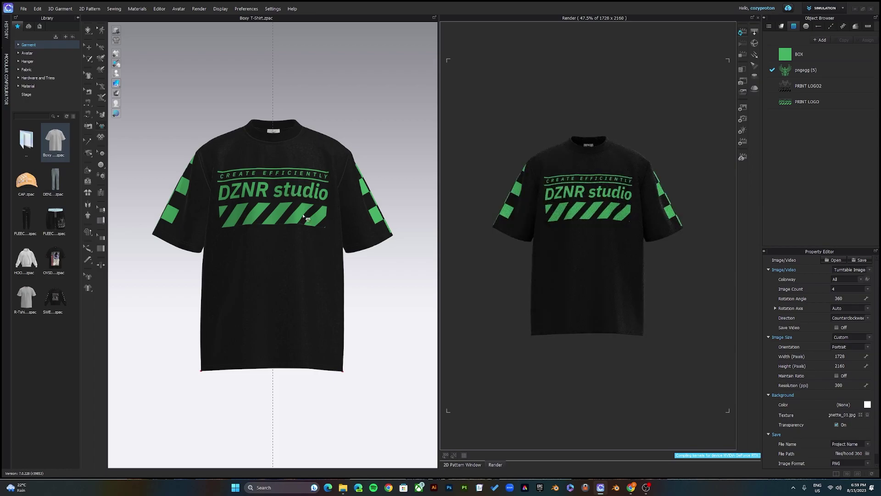
Frame a front close-up of the T-shirt's collar and chest graphic in the 3D view for the render.
mouse_move(347, 203)
right_down()
mouse_move(289, 191)
mouse_move(360, 202)
mouse_move(358, 194)
right_up()
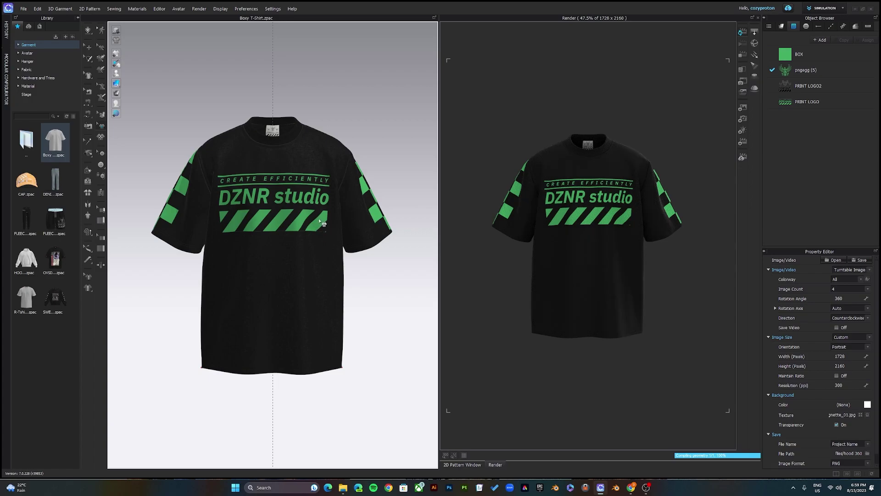
right_drag(329, 232, 308, 191)
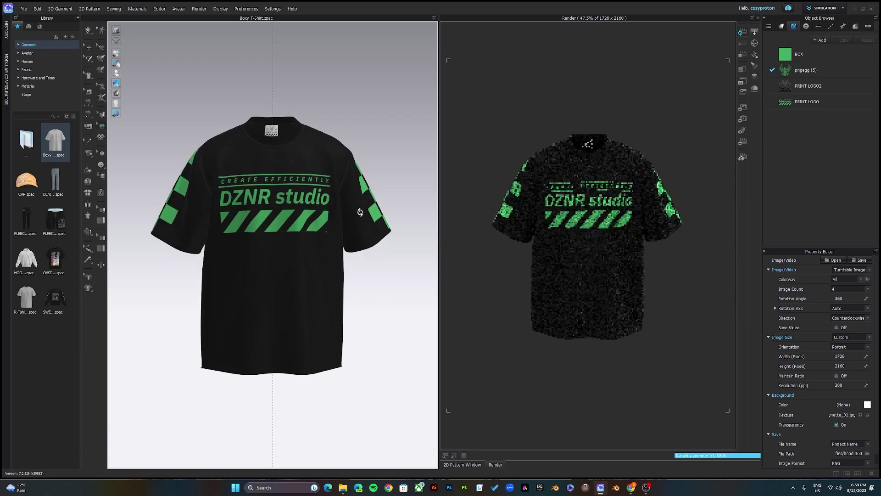
scroll(308, 192, up, 5)
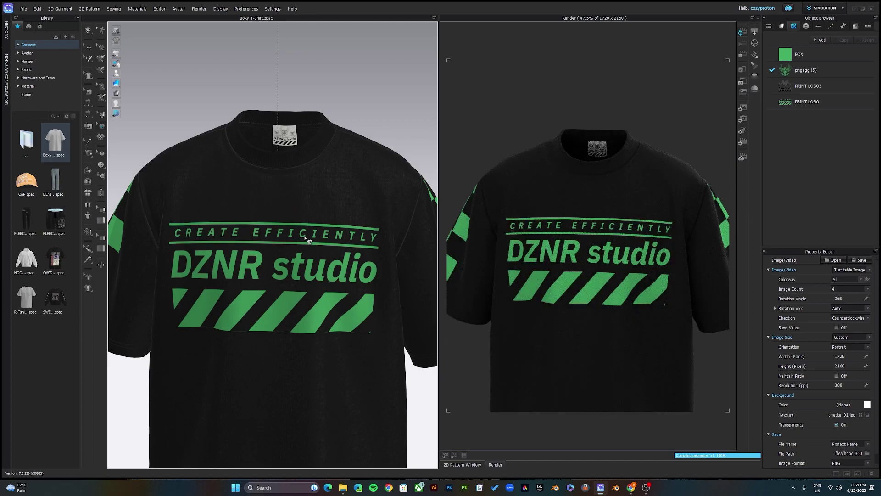
right_drag(291, 248, 295, 251)
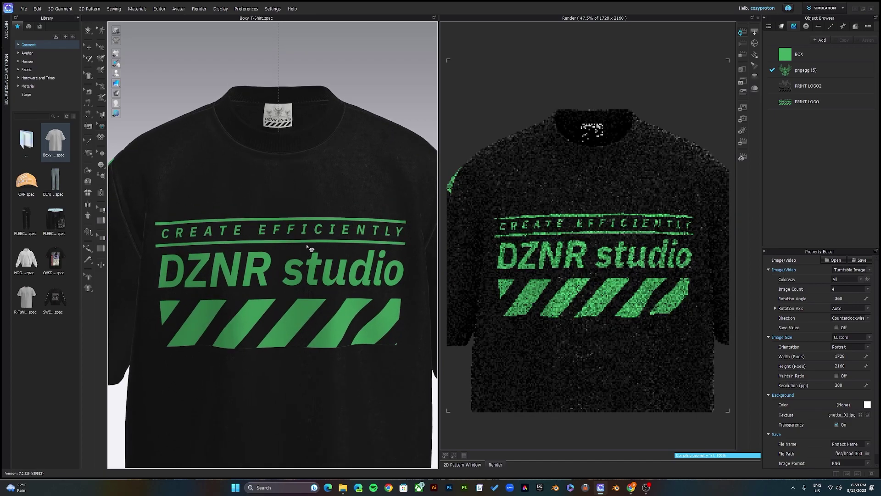
scroll(305, 245, up, 2)
middle_drag(305, 246, 303, 297)
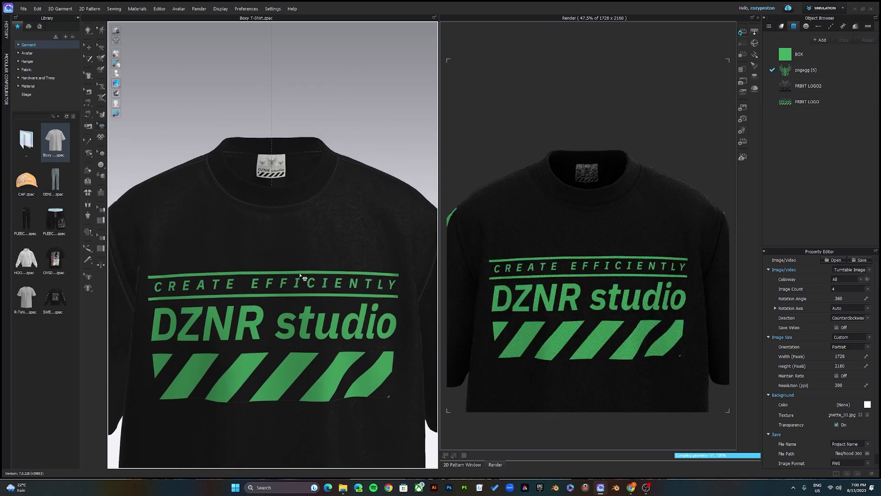
right_drag(295, 255, 297, 244)
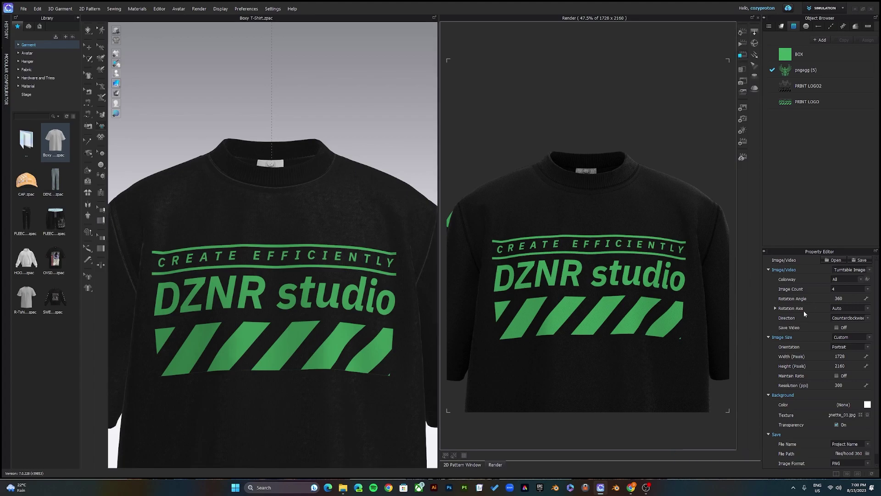
Change the render output type from turntable to Image and run the final render of the current view for all colorways.
click(854, 270)
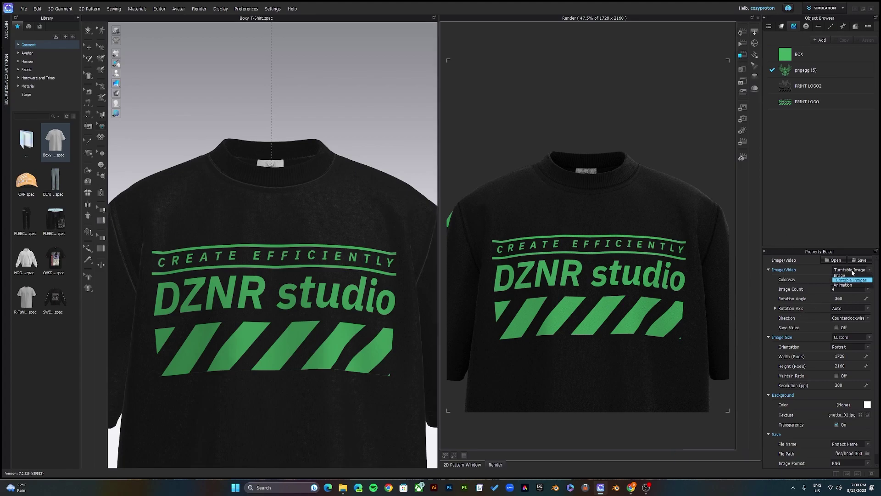
click(850, 275)
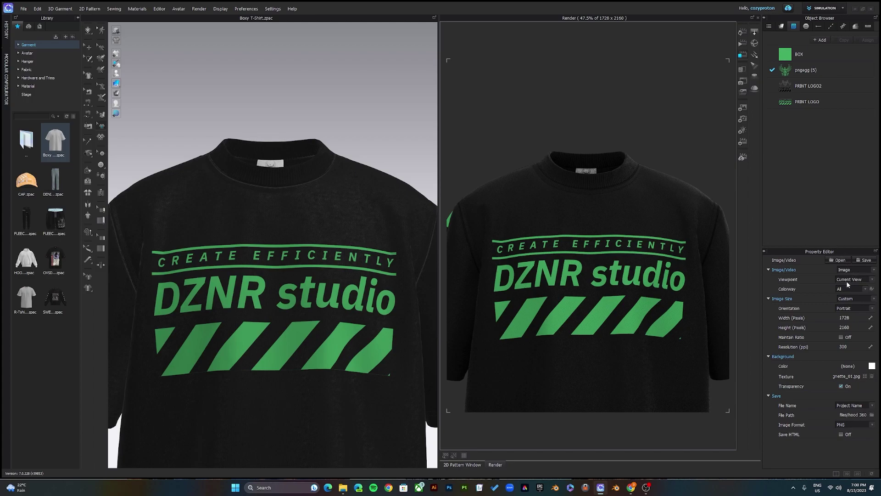
click(743, 44)
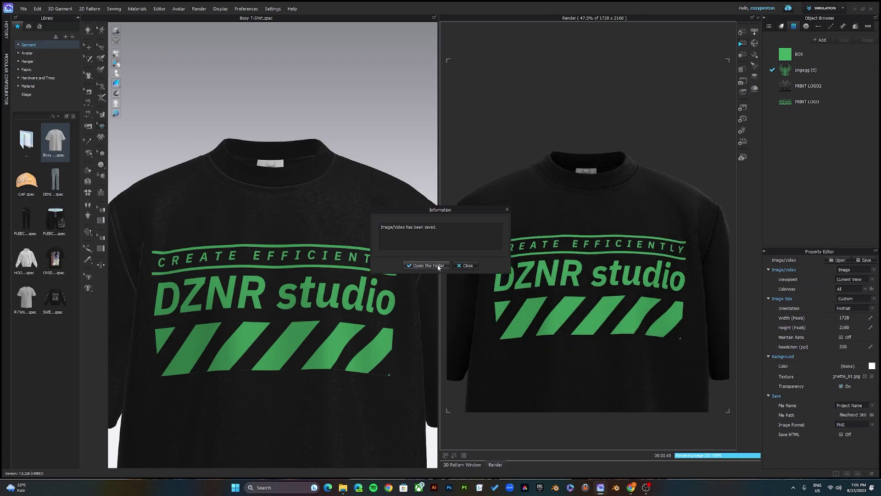
Open the output folder and view the Black close-up render, Boxy T-Shirt_Black.
click(437, 264)
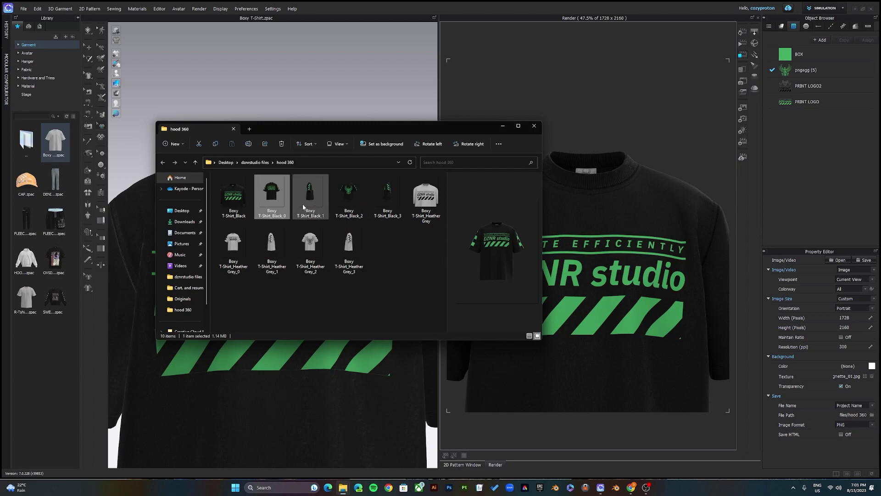
click(237, 200)
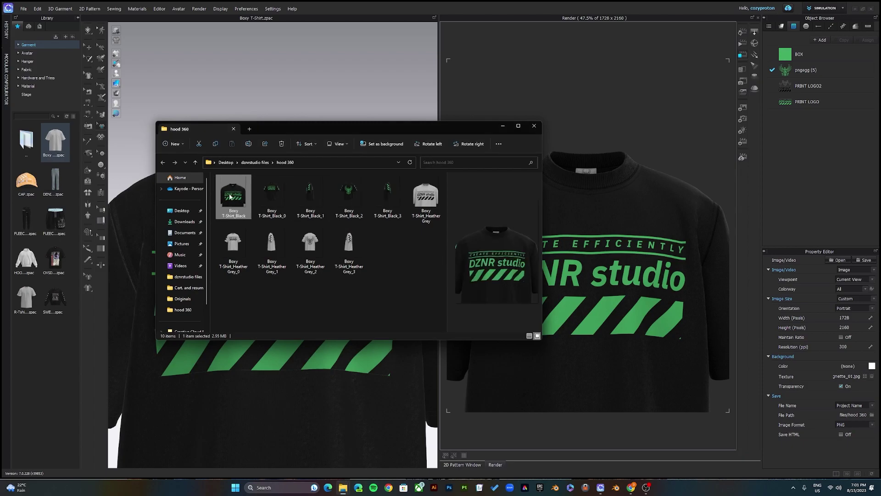
double_click(231, 197)
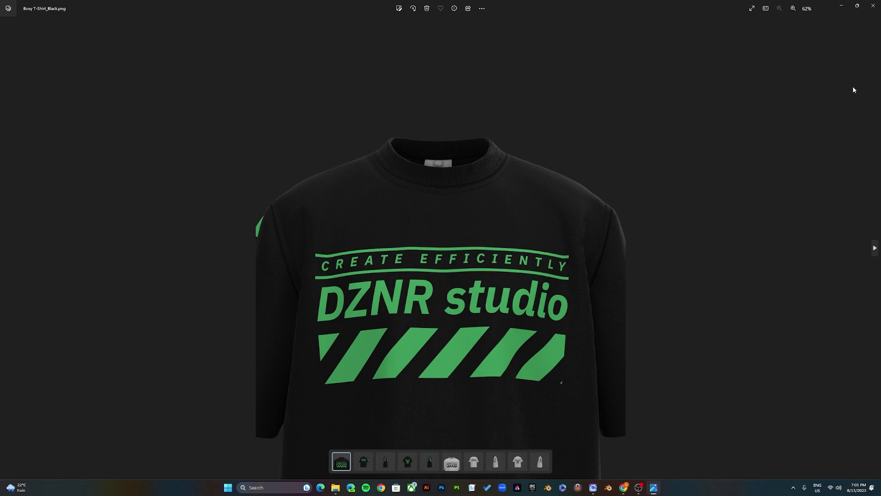
click(873, 6)
Examine the Heather Grey close-up render in detail, compare it with the Black one, and put the output folder away.
click(433, 201)
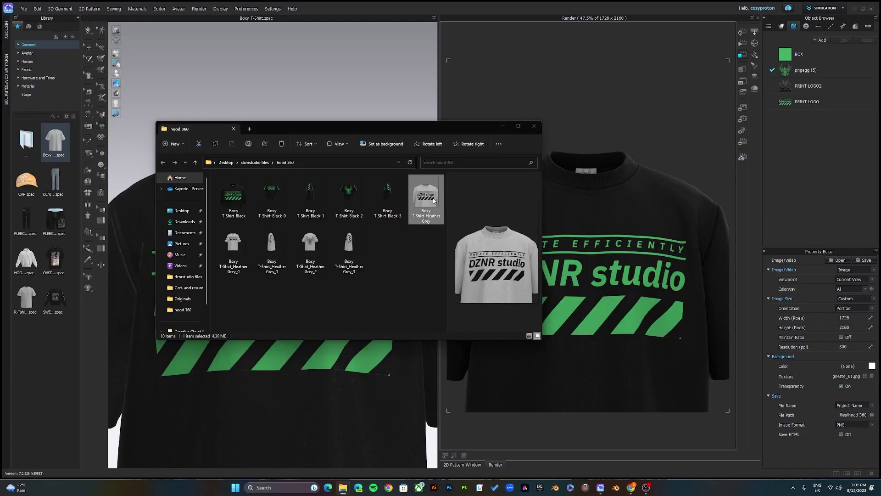
double_click(433, 201)
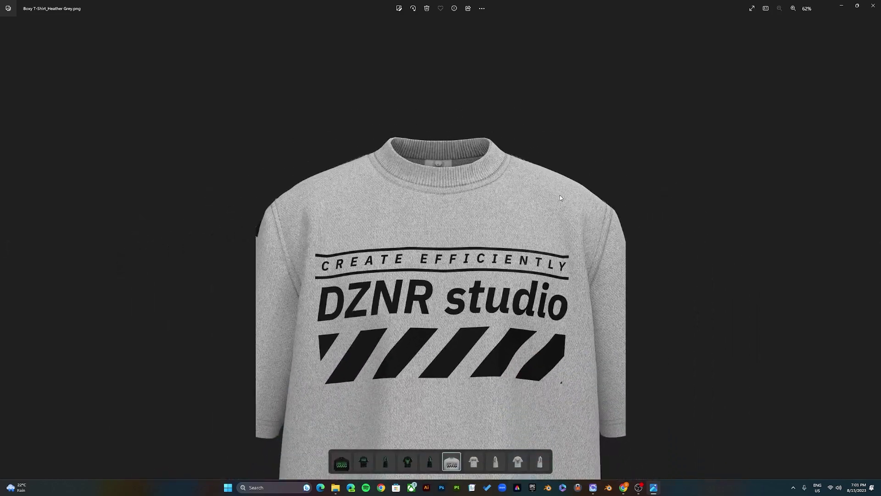
scroll(597, 266, up, 5)
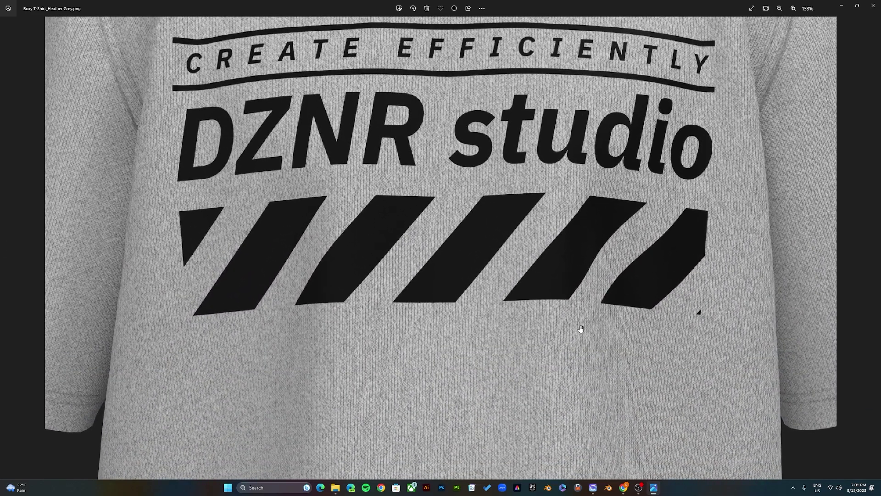
scroll(580, 330, down, 5)
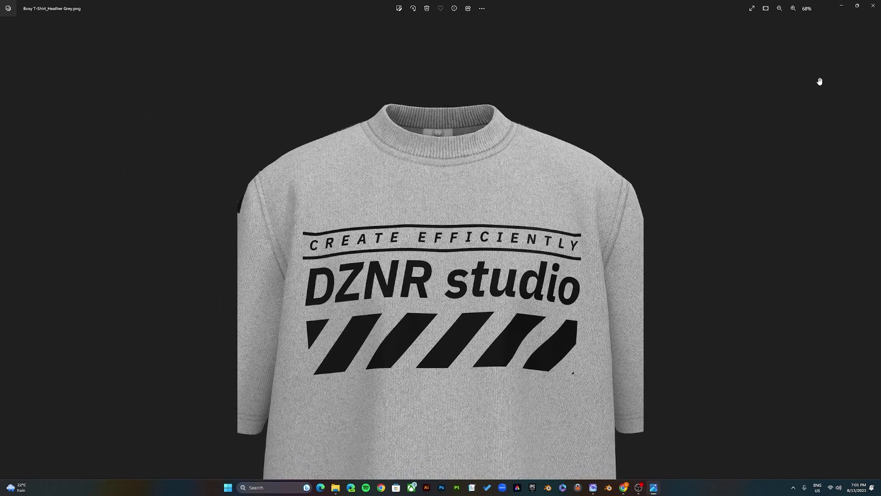
click(873, 6)
click(233, 195)
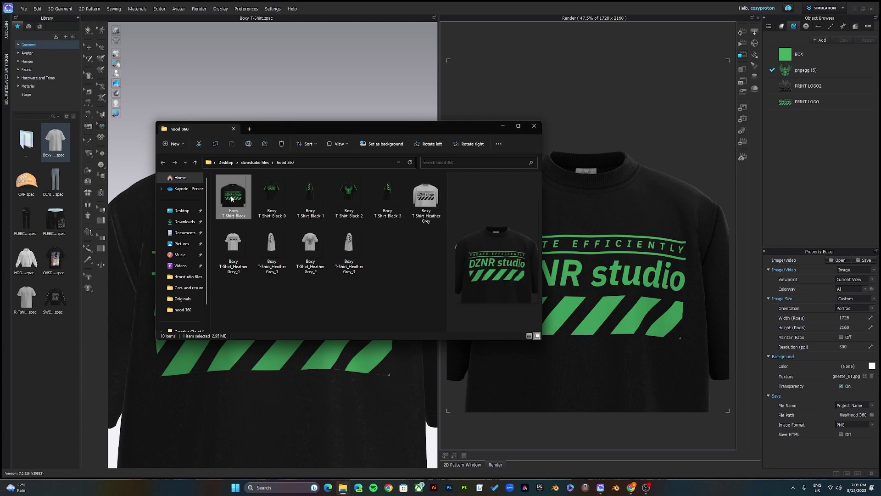
click(425, 193)
click(233, 195)
click(503, 126)
Return the 3D view to the straight front view of the whole T-shirt.
scroll(323, 253, down, 5)
right_drag(323, 266, 239, 284)
key(2)
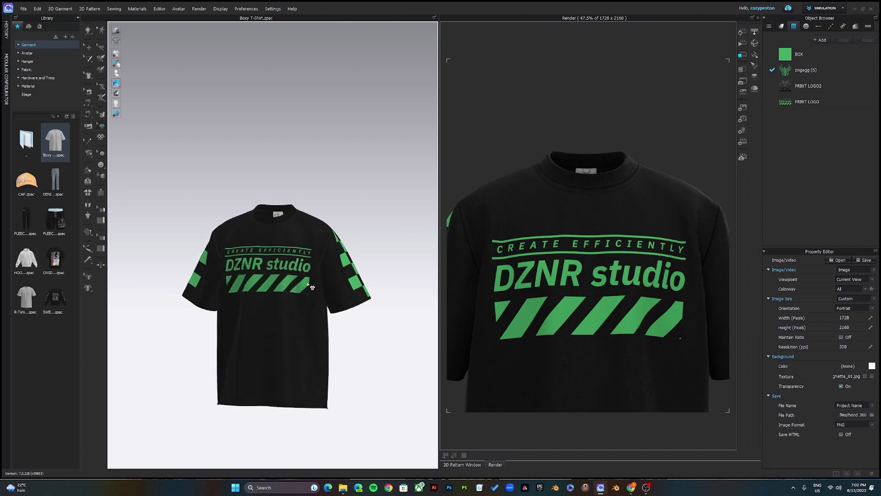
scroll(300, 260, up, 4)
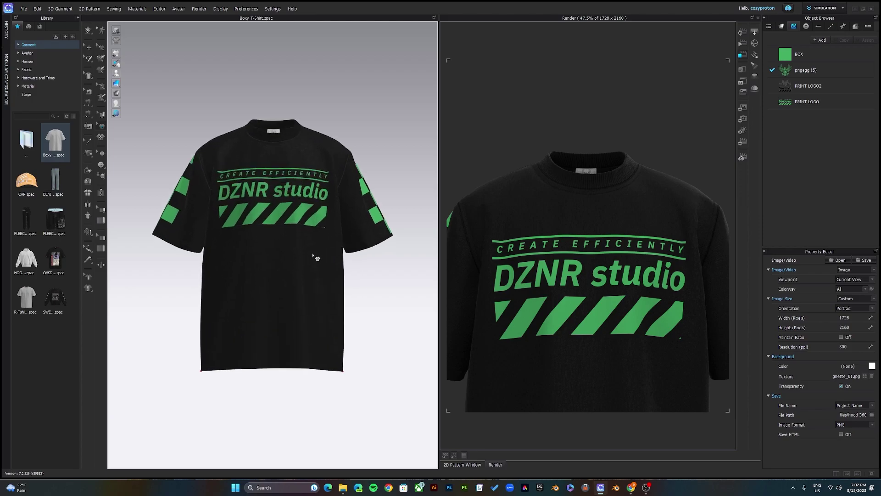
Set the render output to Turntable Images with an image count of 180 for the front-facing T-shirt.
key(2)
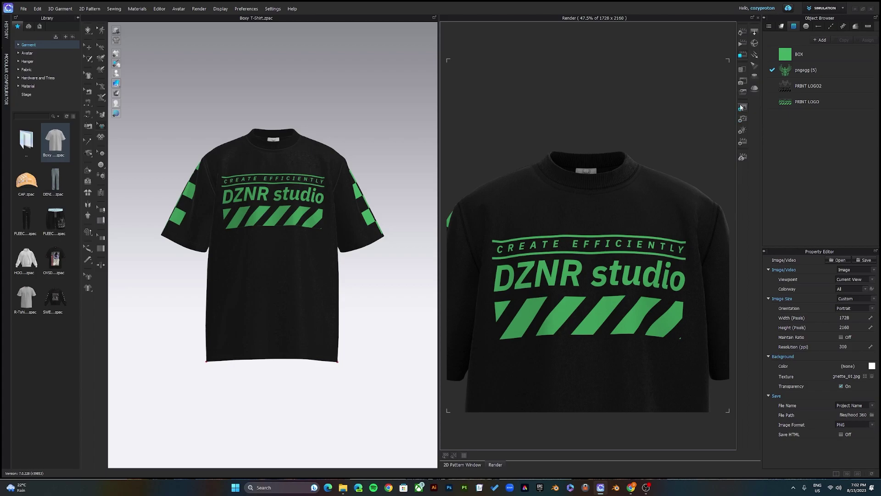
click(853, 268)
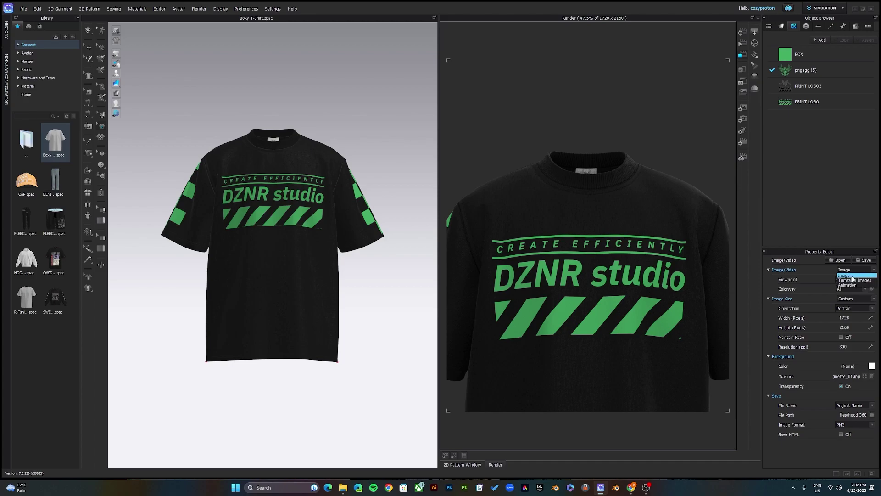
click(852, 278)
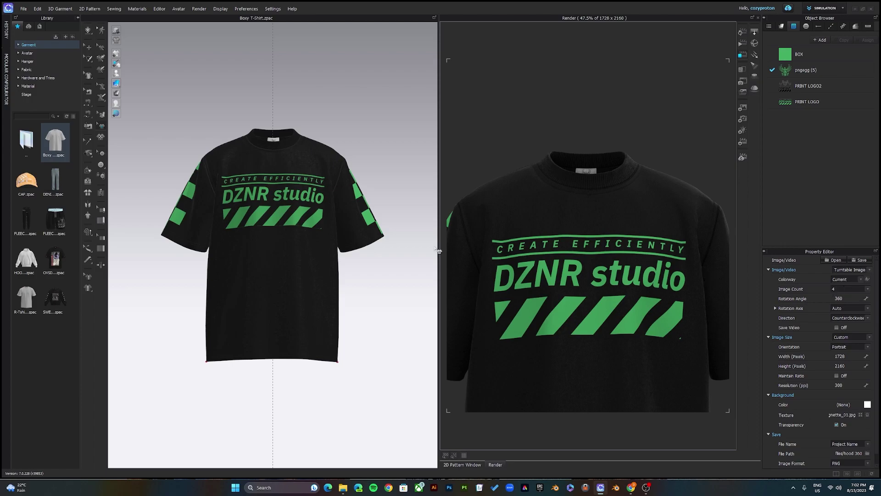
click(850, 289)
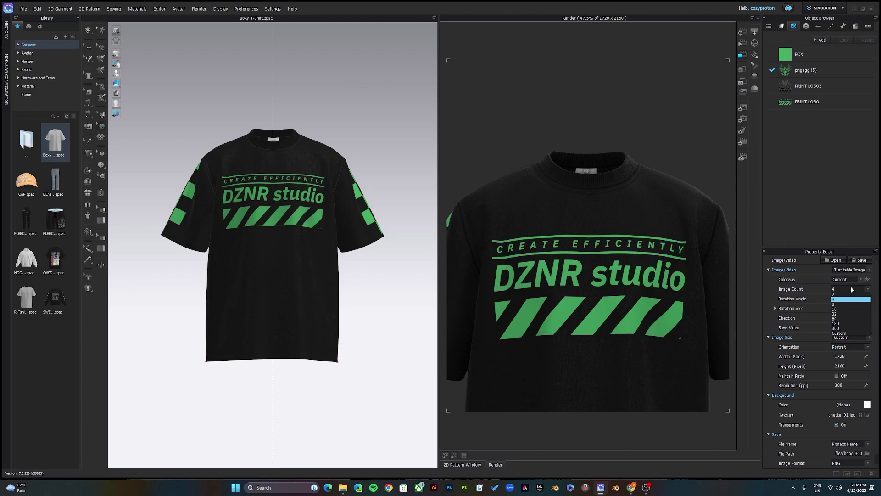
click(847, 323)
click(851, 288)
click(849, 325)
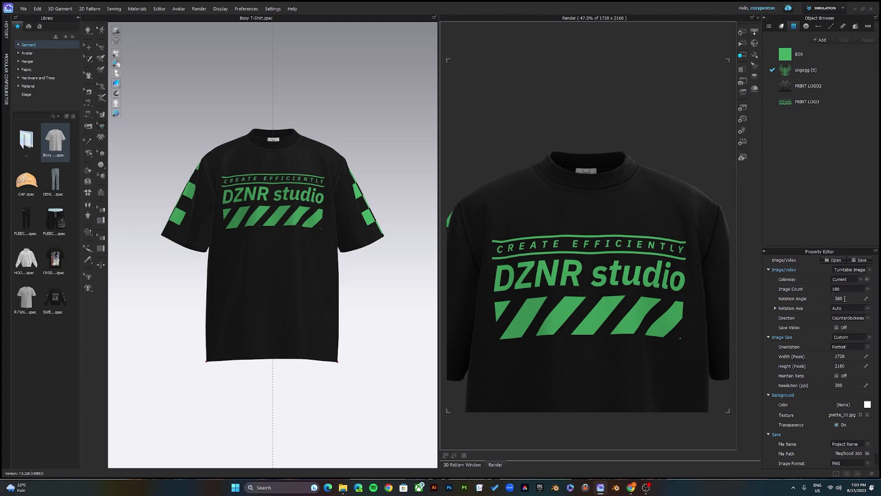
click(848, 290)
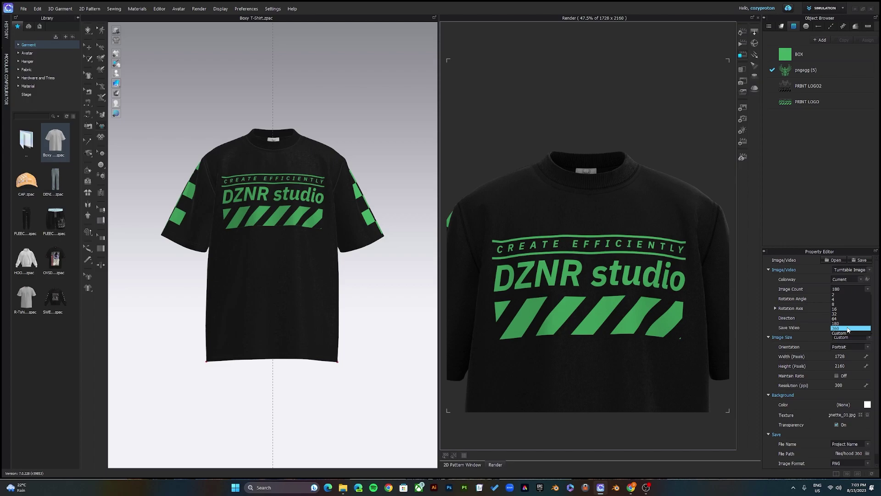
click(822, 286)
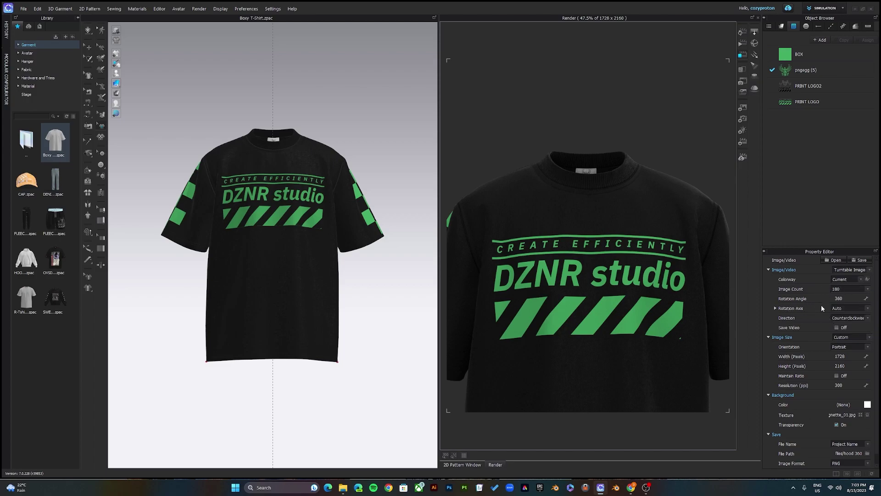
Check the turntable direction options, rotate the T-shirt both ways to preview the spin, and return to the front view.
click(853, 318)
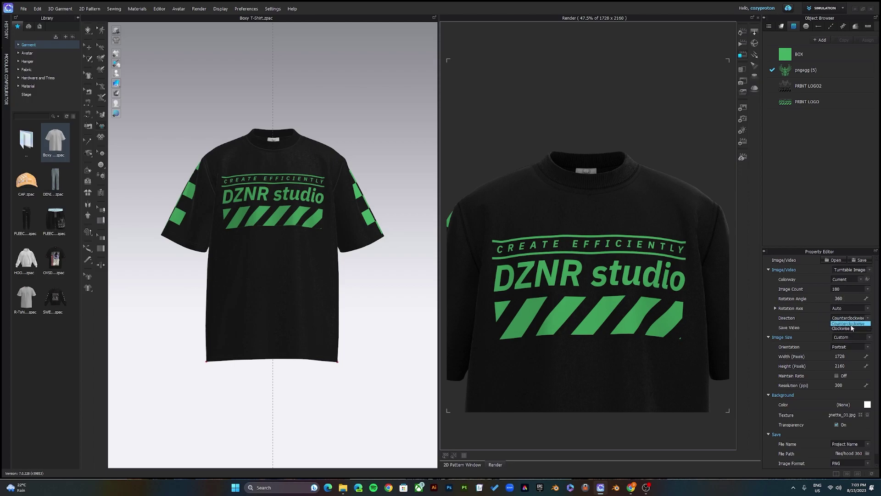
click(860, 319)
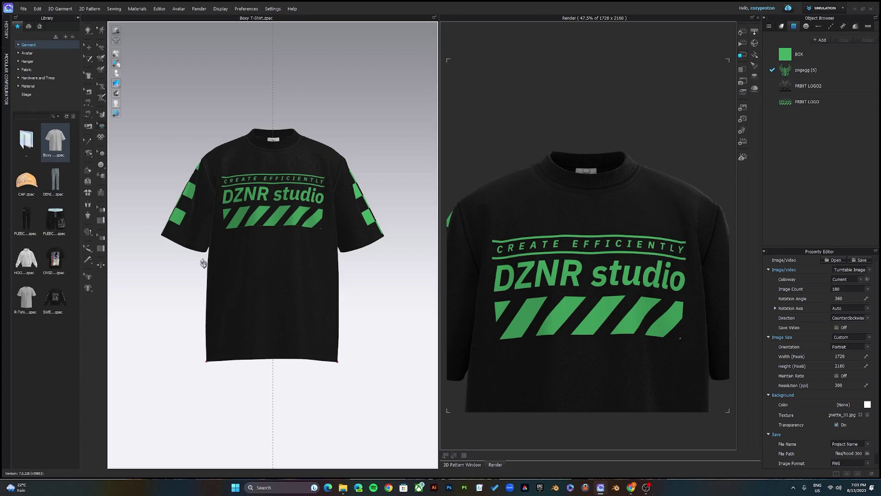
right_drag(204, 263, 660, 272)
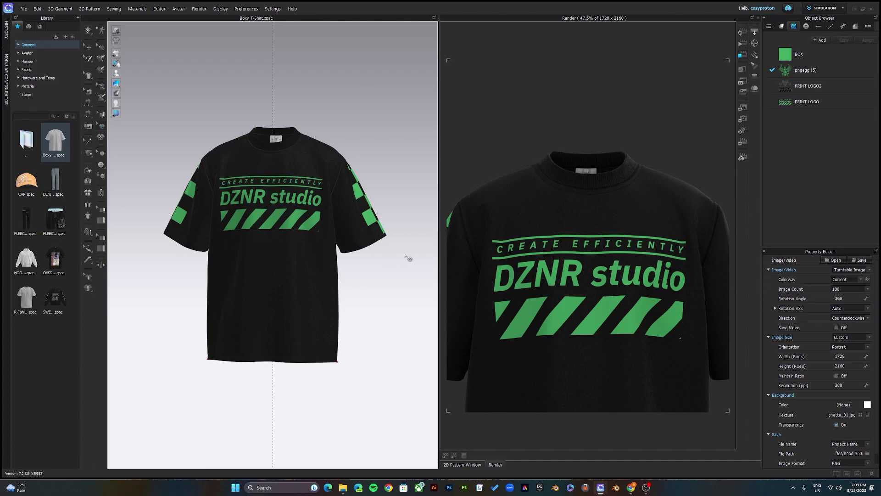
right_drag(407, 254, 117, 255)
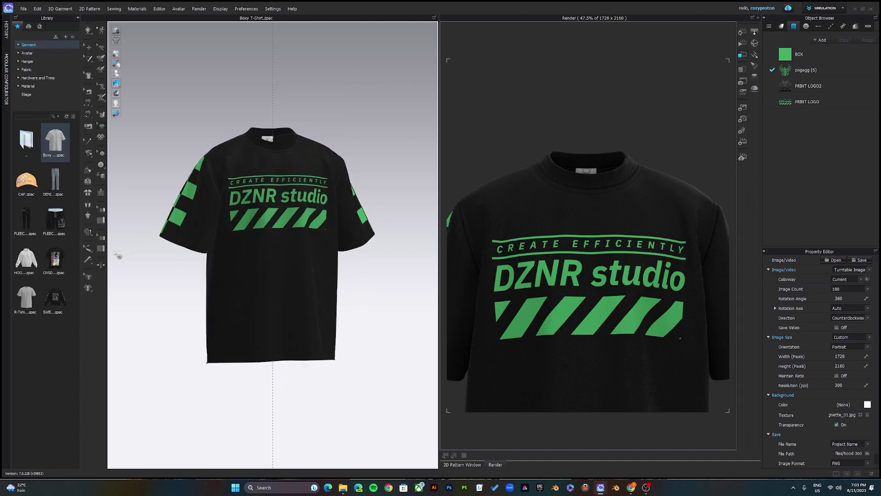
key(2)
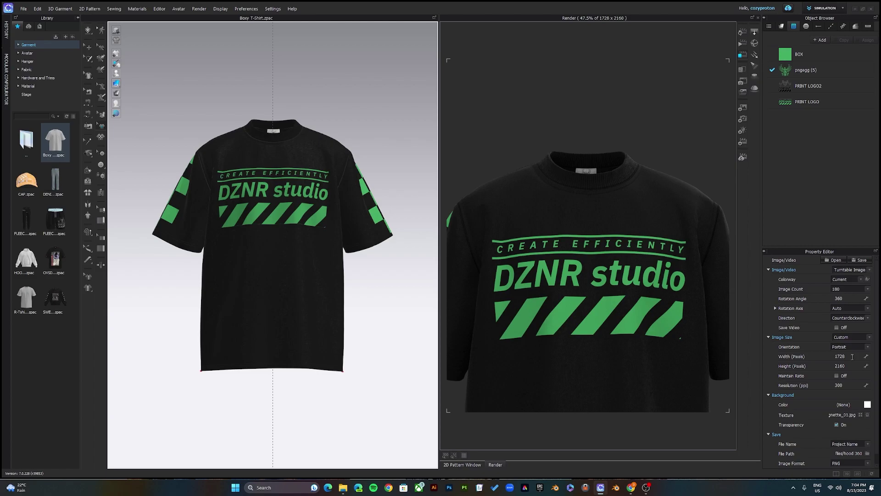
Enable Save Video for the turntable output and start an interactive render of the front view.
double_click(850, 367)
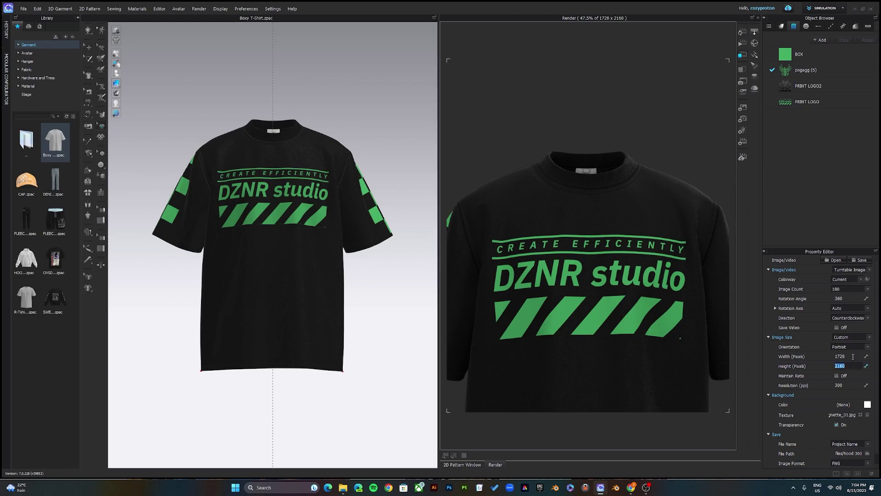
key(Return)
click(836, 327)
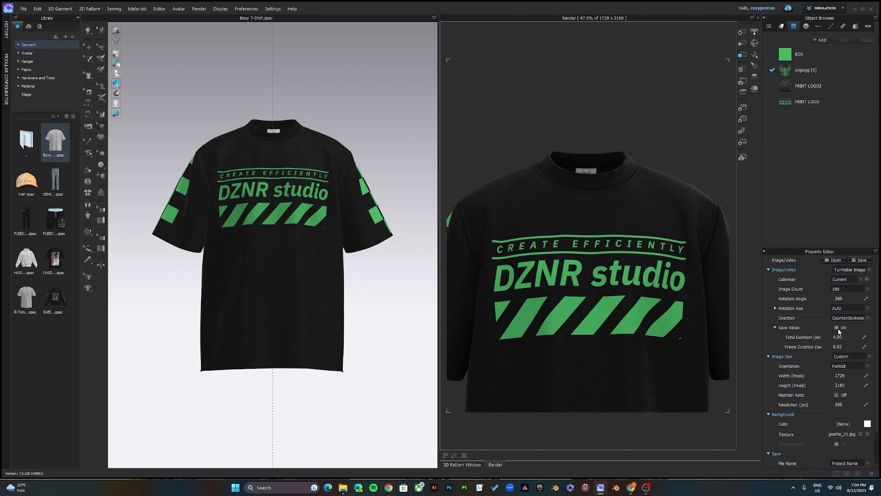
click(742, 33)
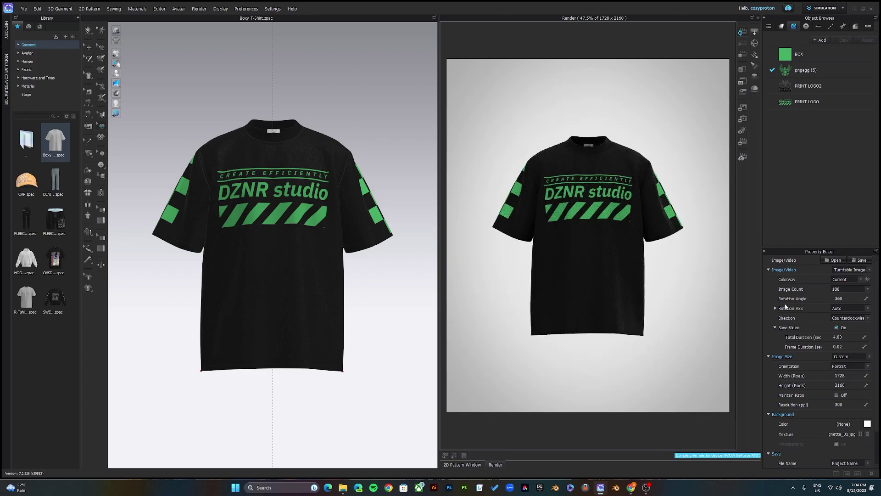
Toggle Save Video off and on to compare the render backgrounds, and inspect the background color choices without changing them.
click(836, 327)
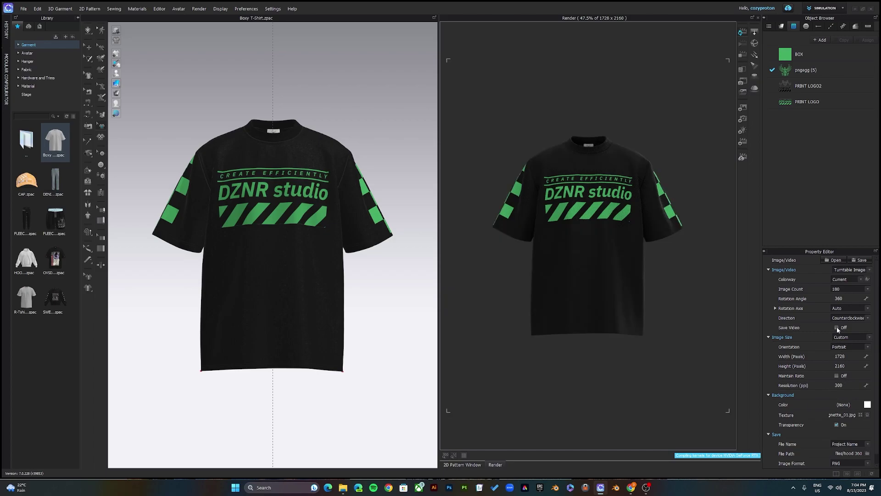
click(836, 327)
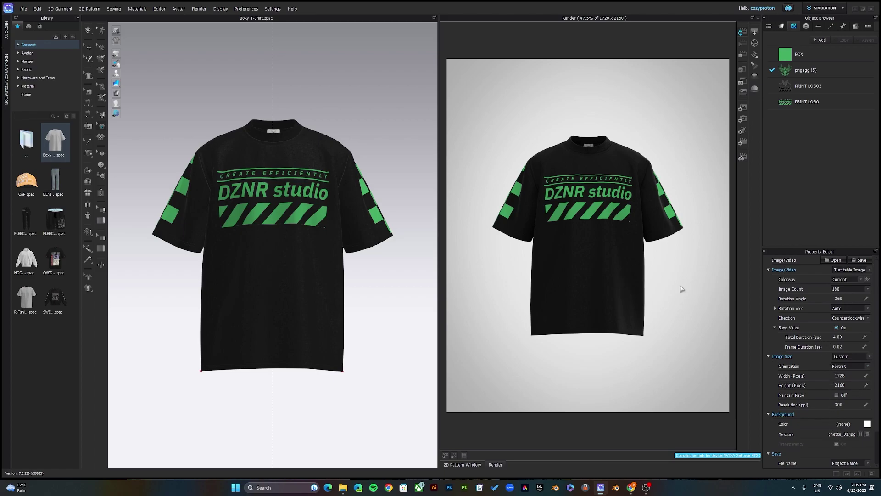
click(867, 424)
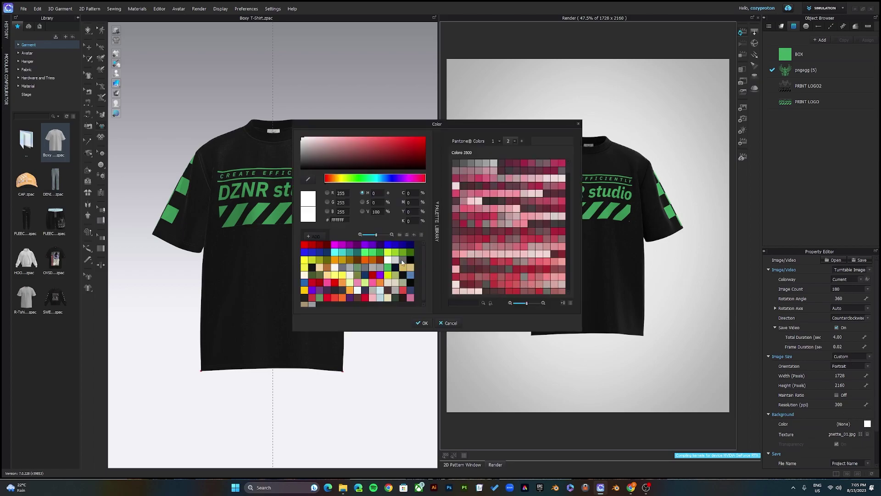
click(450, 322)
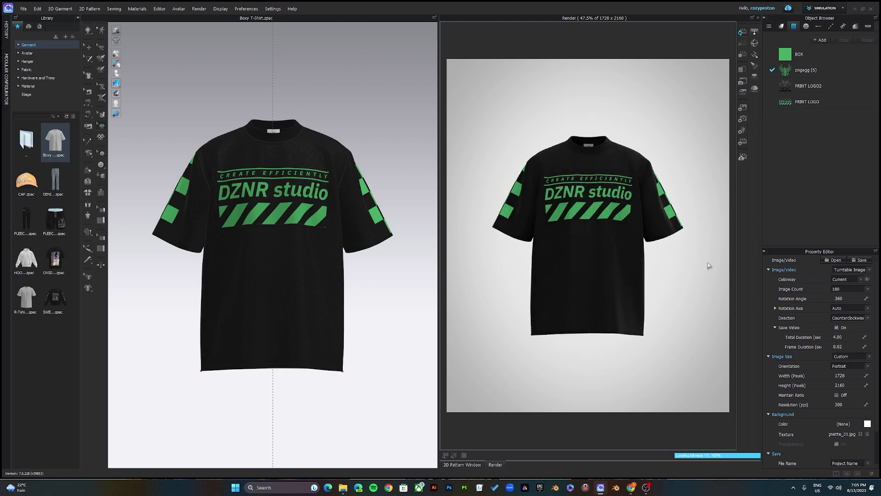
click(836, 328)
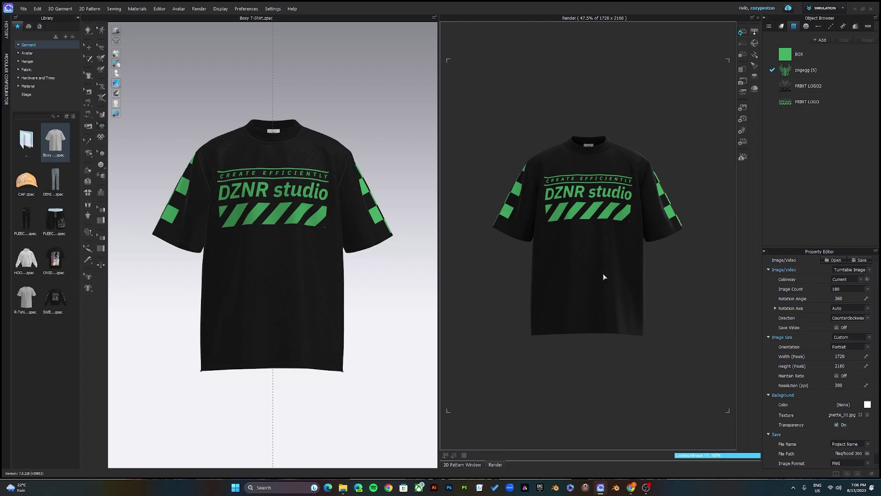
click(836, 327)
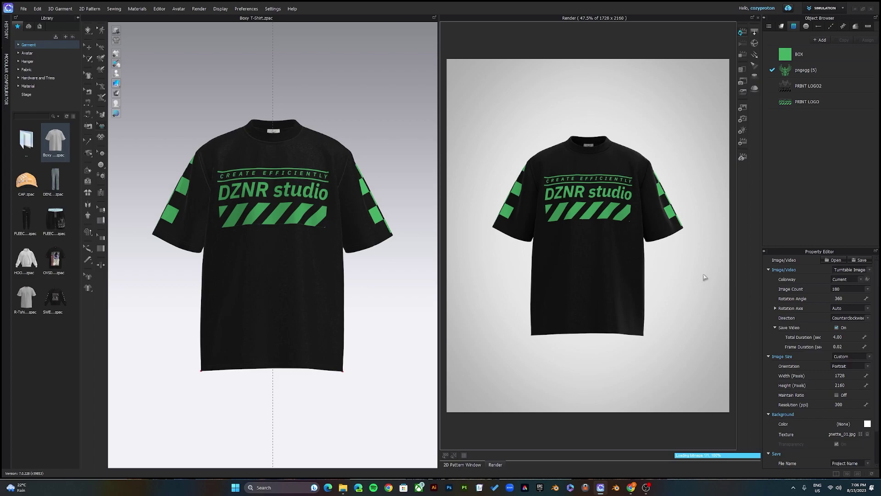
Set the render background color to gray #666666, then try removing the background texture and undo the removal.
click(867, 423)
click(404, 261)
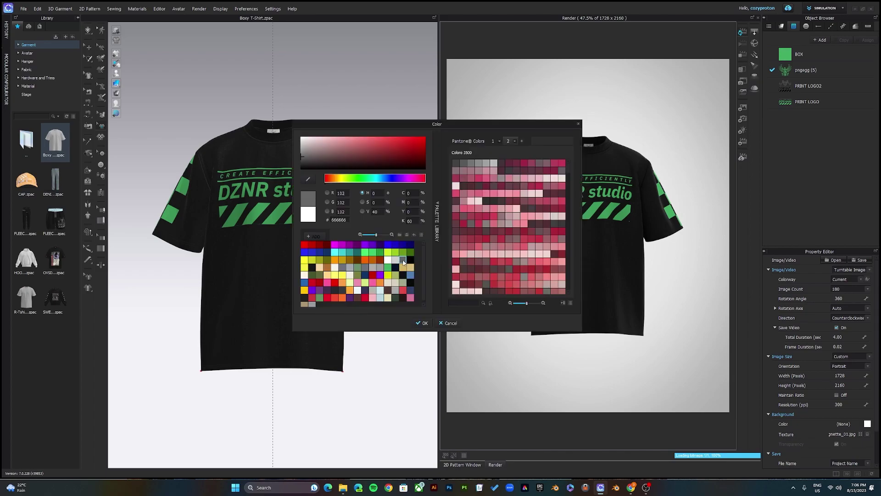
drag(505, 124, 343, 86)
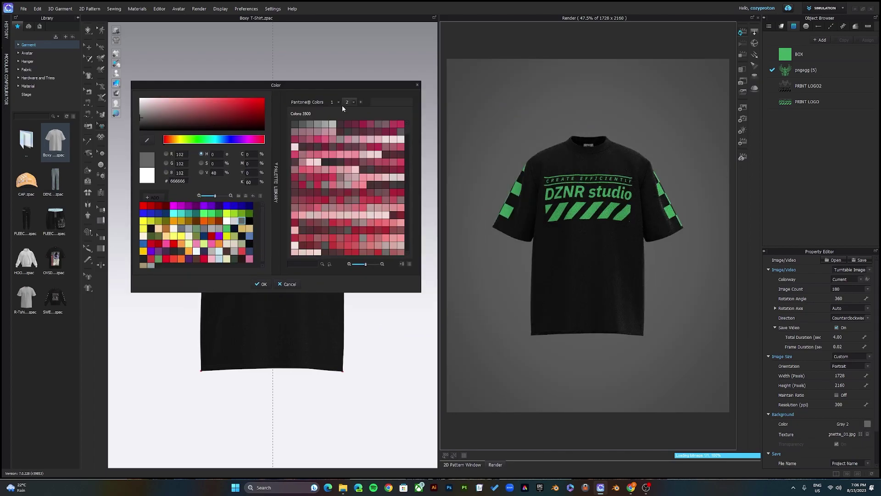
click(262, 284)
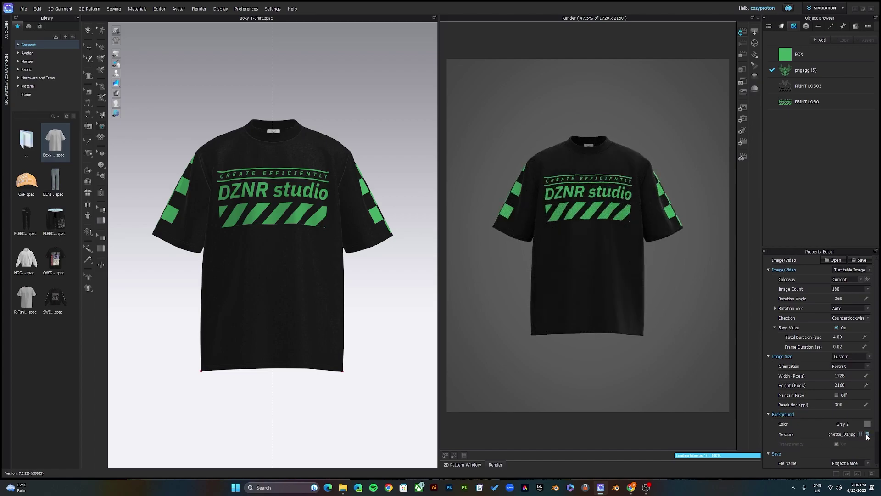
click(867, 434)
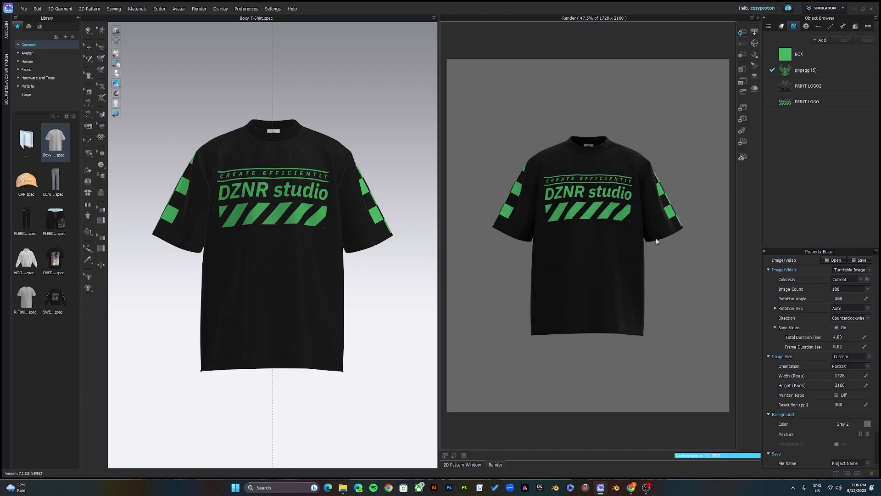
key(ctrl+z)
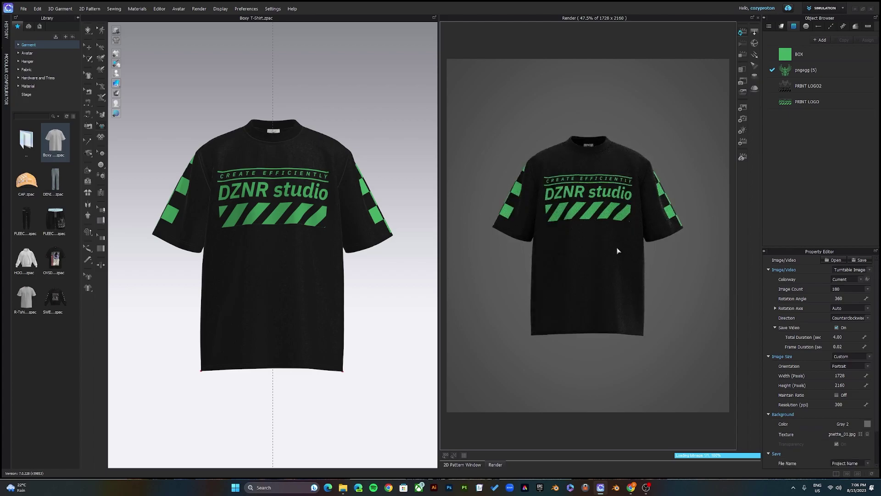
Review the render's save settings, checking the image format and the available video format.
scroll(799, 379, down, 1)
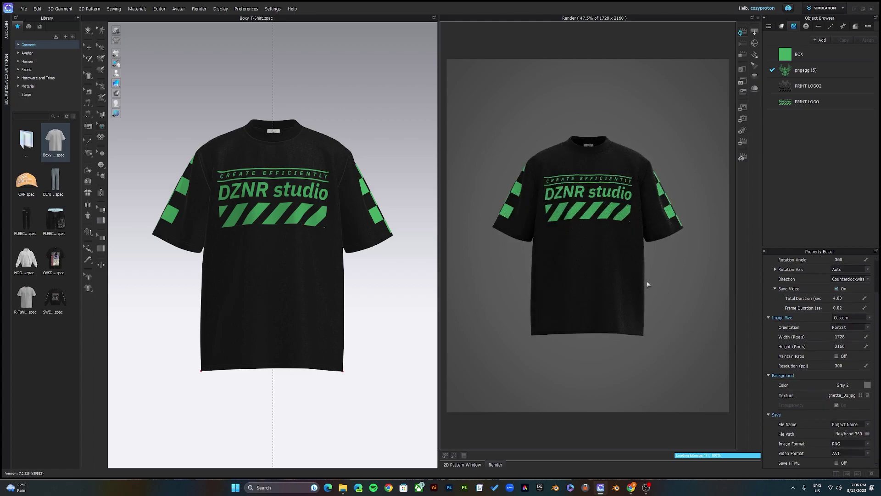
scroll(808, 342, up, 1)
scroll(811, 345, down, 1)
click(846, 454)
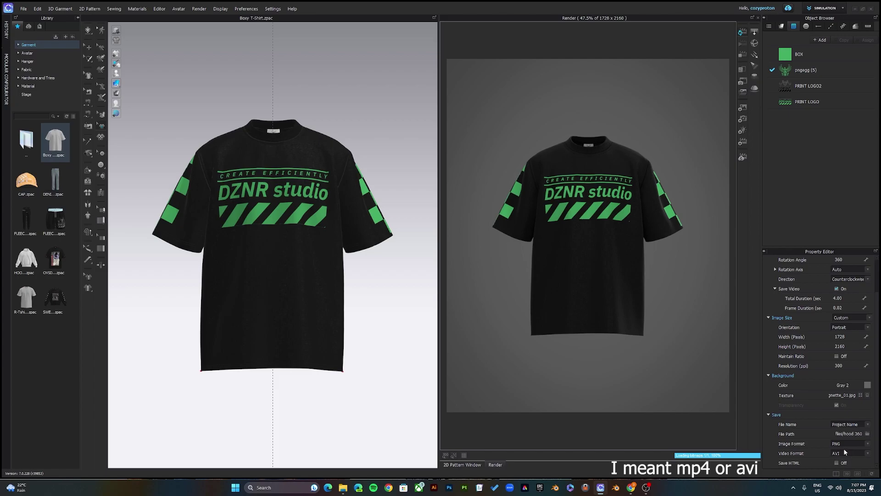
scroll(819, 364, up, 2)
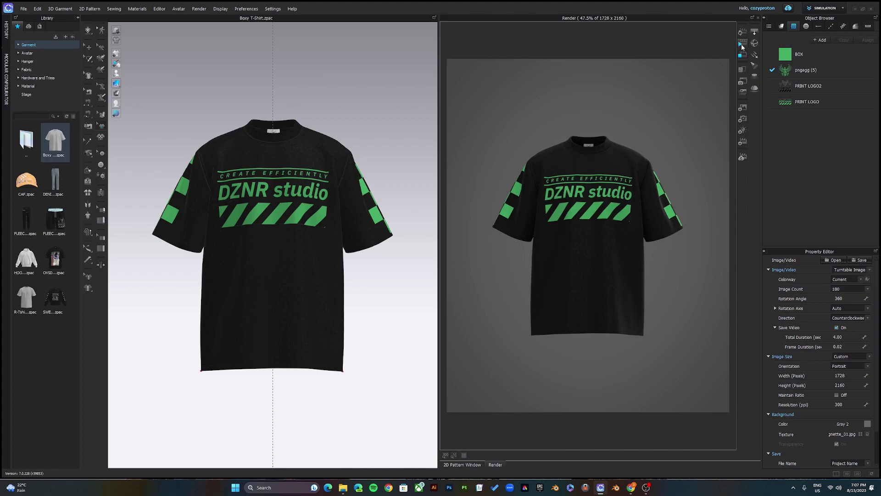
Keep the turntable image count at 180, and rotate the T-shirt to preview the spin before returning to the front view.
click(834, 288)
click(838, 294)
click(840, 289)
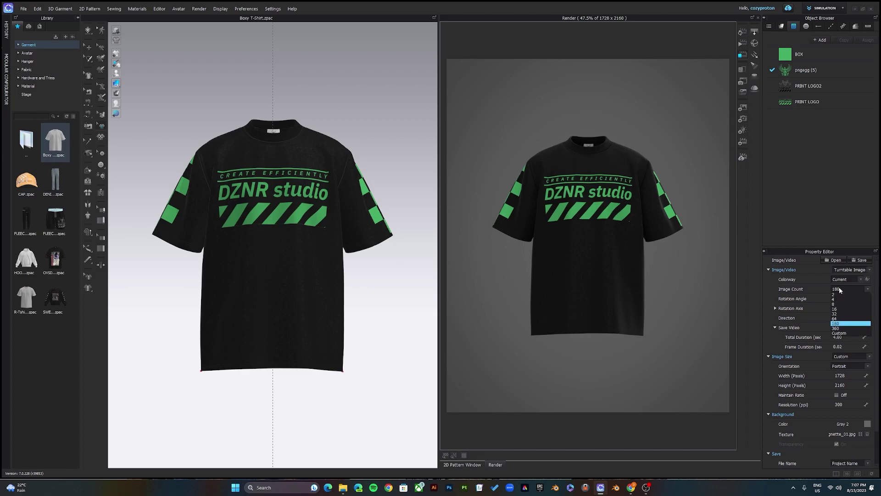
click(841, 324)
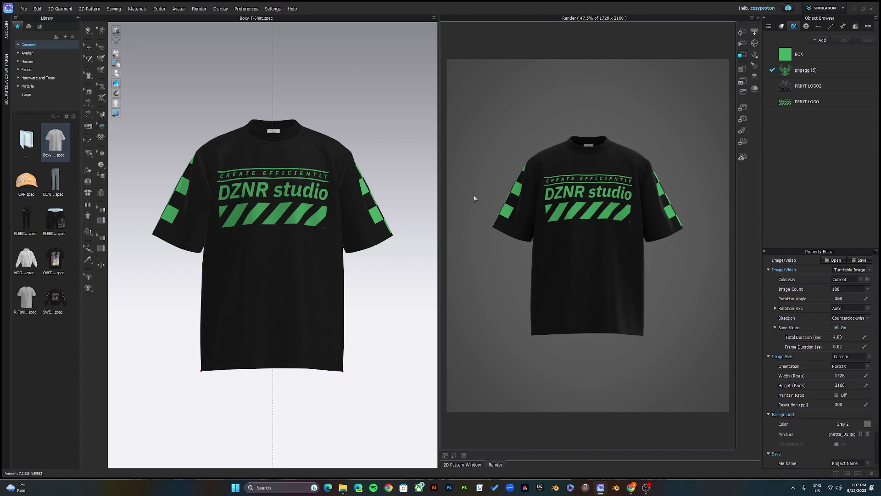
right_drag(254, 212, 452, 213)
key(2)
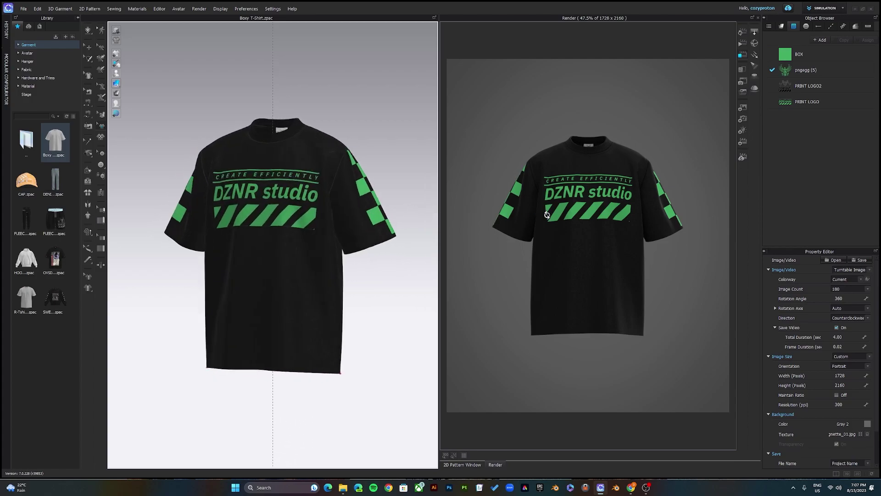